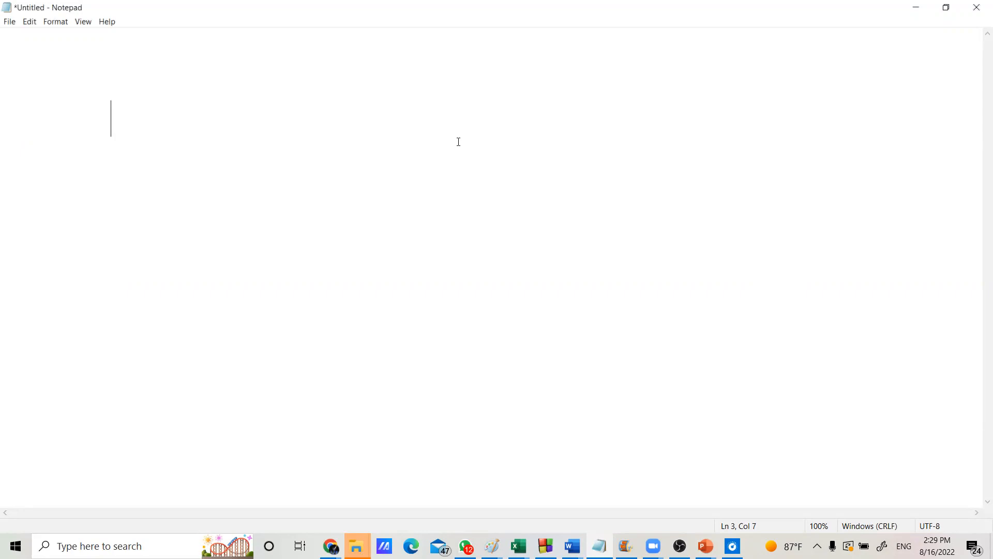
Write the heading "Logical functions" on the second line of the blank note, followed by an empty line
key(BackSpace)
key(BackSpace)
key(BackSpace)
key(BackSpace)
key(BackSpace)
key(BackSpace)
key(BackSpace)
key(BackSpace)
text(Logica)
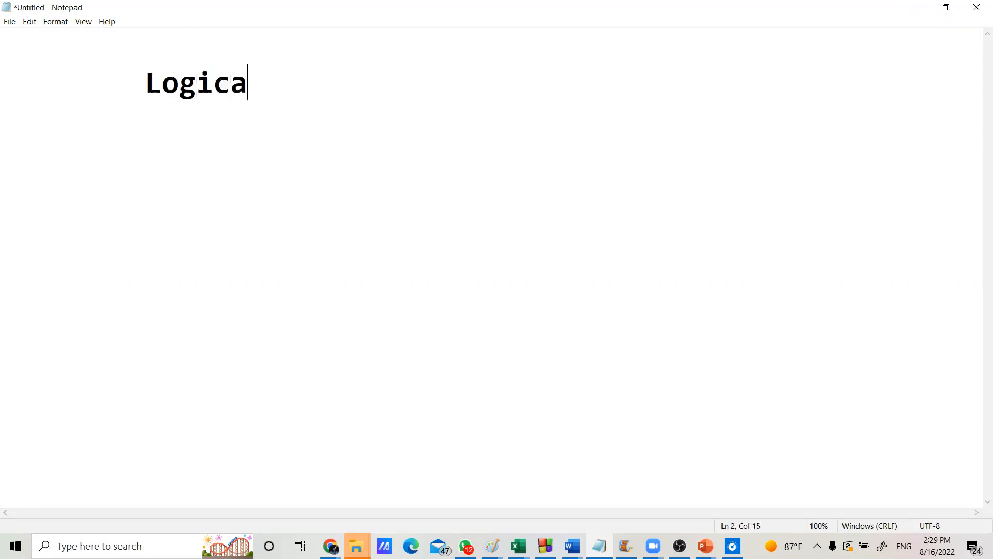
text(l functions)
key(Return)
key(Return)
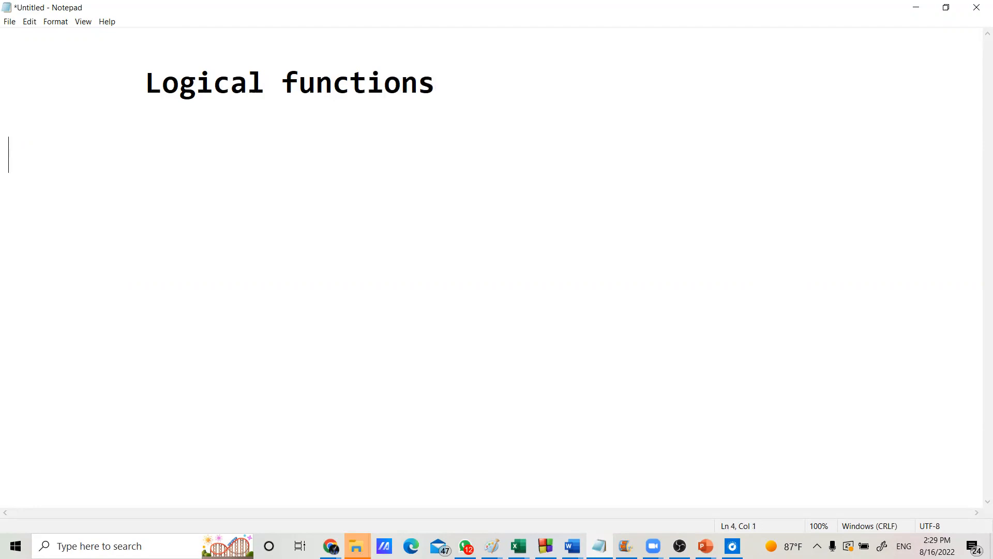
List "count" and "countif" on separate indented lines below the heading
key(Tab)
key(BackSpace)
text(Count)
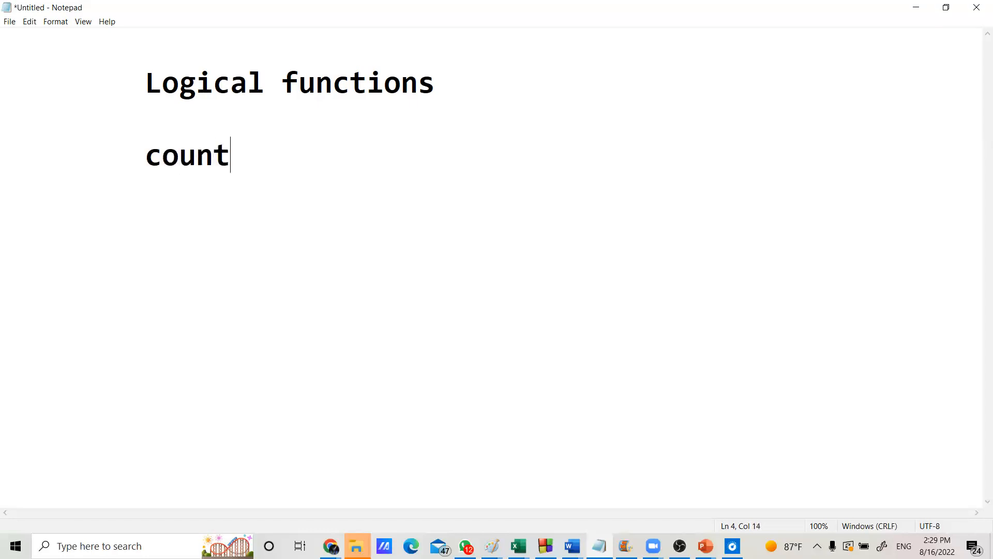
key(Return)
text(countif)
key(Return)
key(Return)
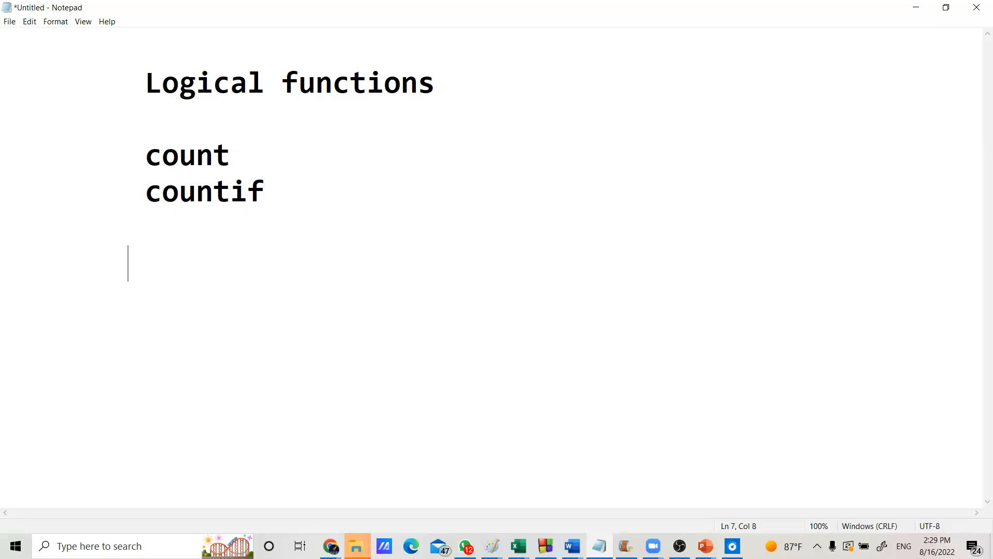
Add "sum" and "sumif" as a second pair of lines, separated from the first pair by an empty line
key(BackSpace)
text(sum)
key(Return)
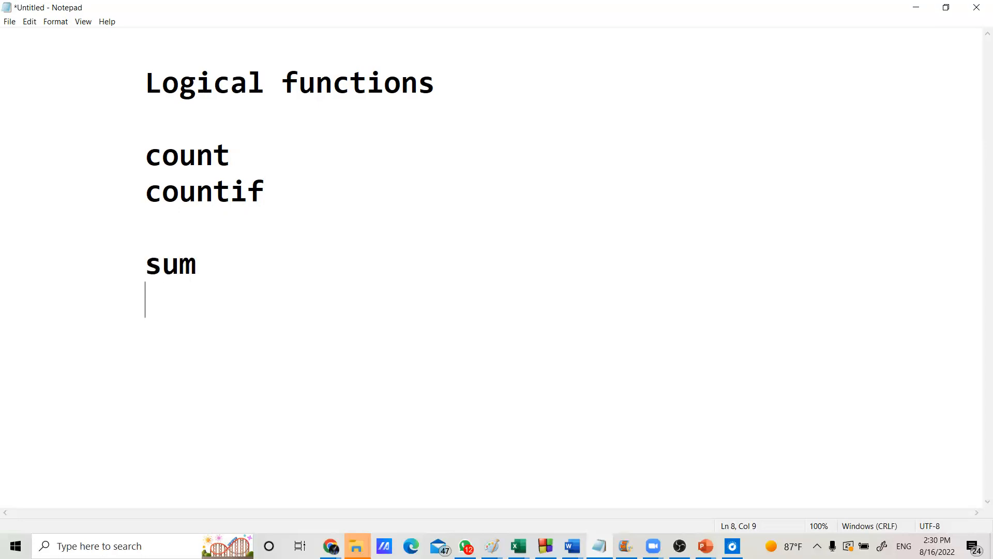
text(sumi)
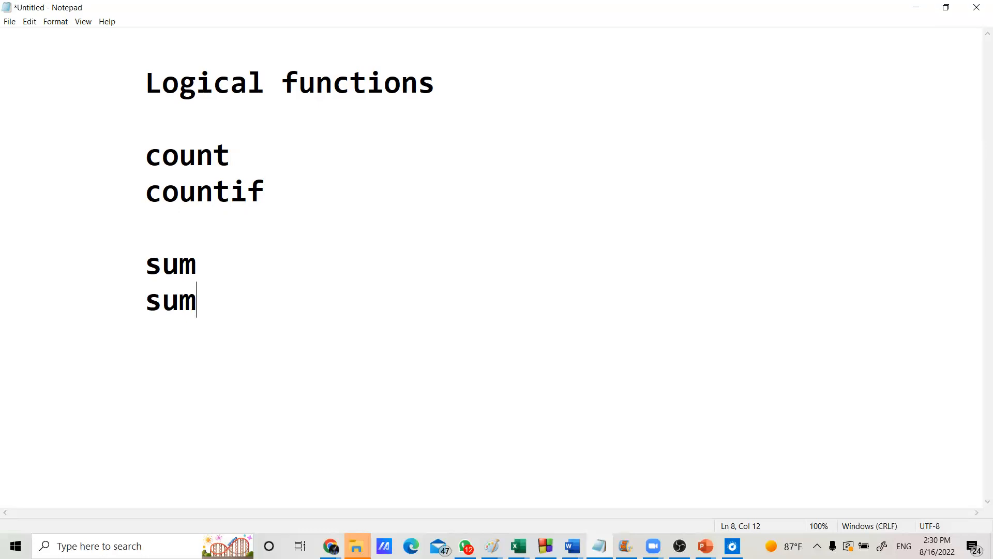
text(f)
key(Return)
key(Return)
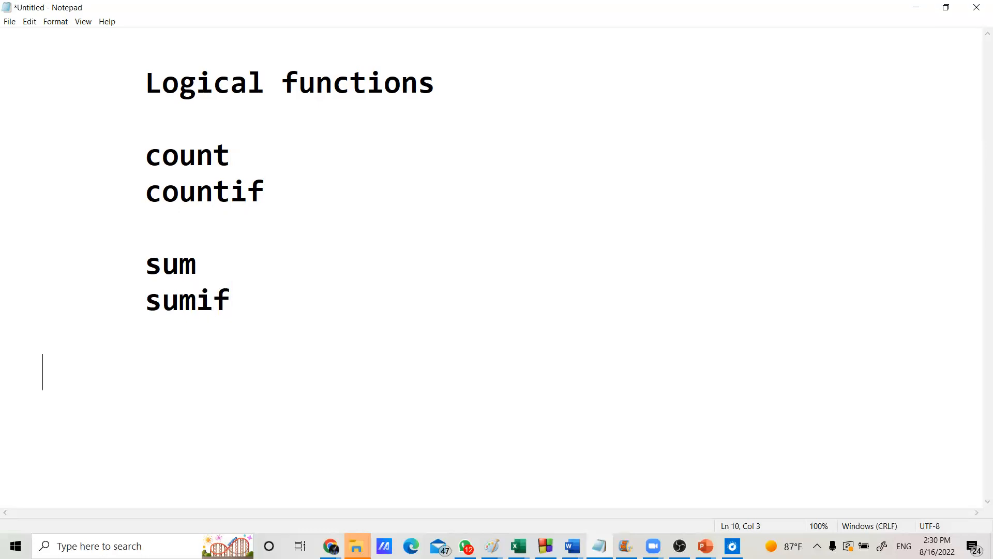
Add "if" as the last entry of the function list, aligned with the entries above
key(BackSpace)
key(BackSpace)
key(Tab)
key(BackSpace)
key(BackSpace)
text(if)
key(Return)
Highlight the count/countif pair, the sum/sumif pair and the if entry in turn to review the list
drag(145, 159, 267, 191)
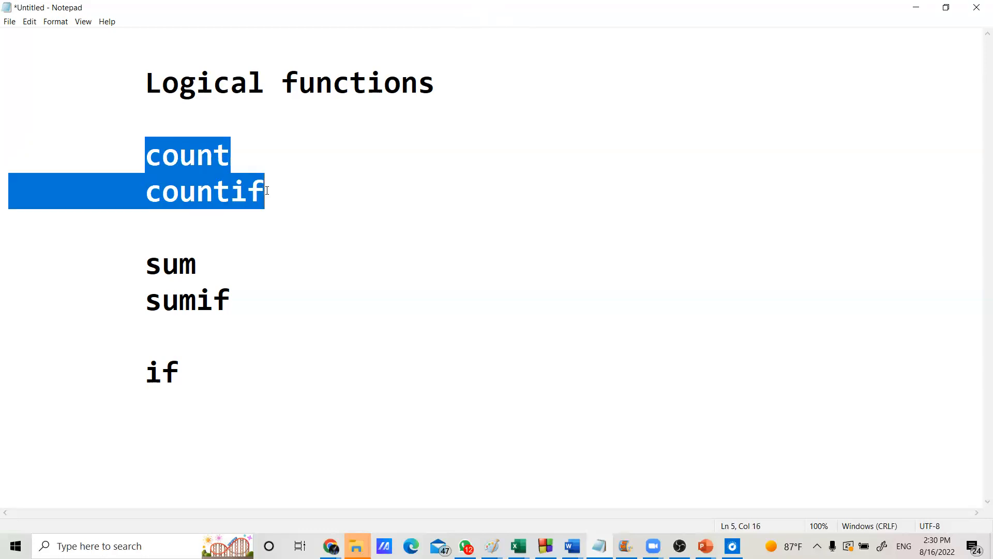
click(147, 268)
drag(147, 268, 250, 284)
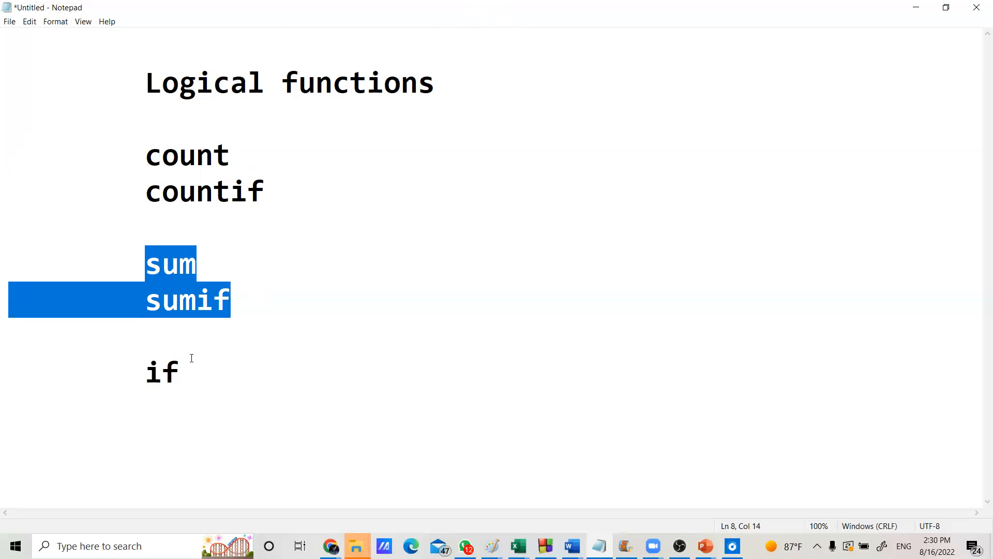
drag(146, 372, 184, 372)
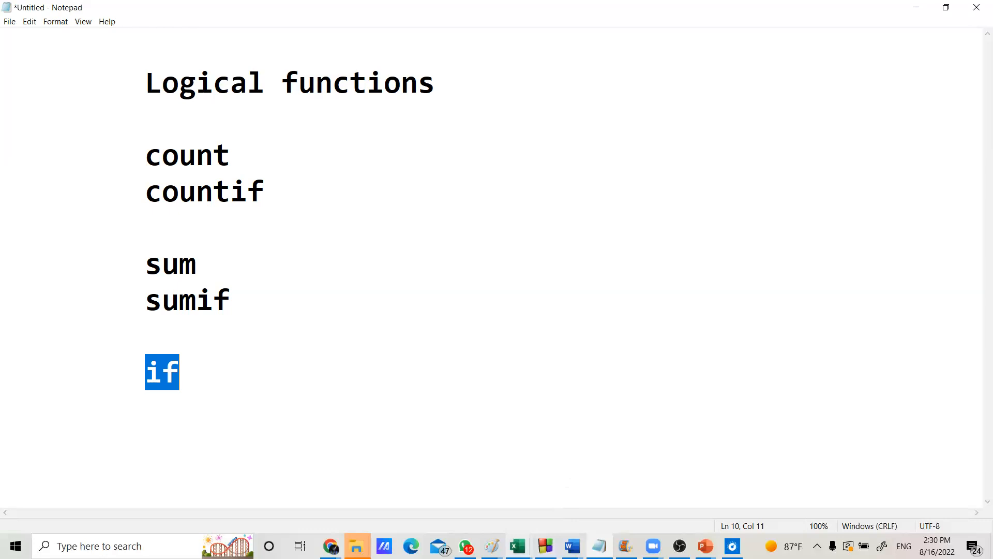
Switch to the Book1 workbook in Excel and highlight the marks in C3:C13
click(518, 546)
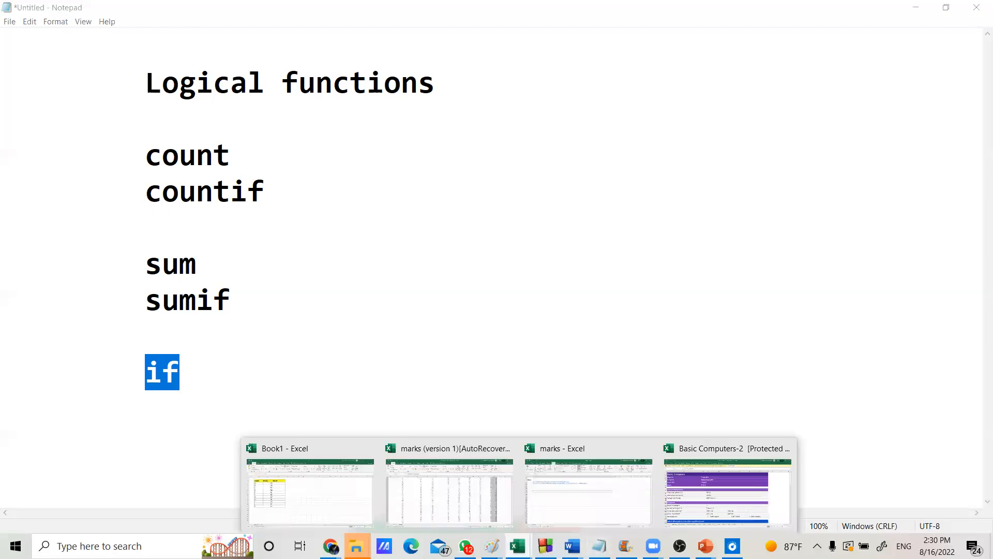
click(332, 519)
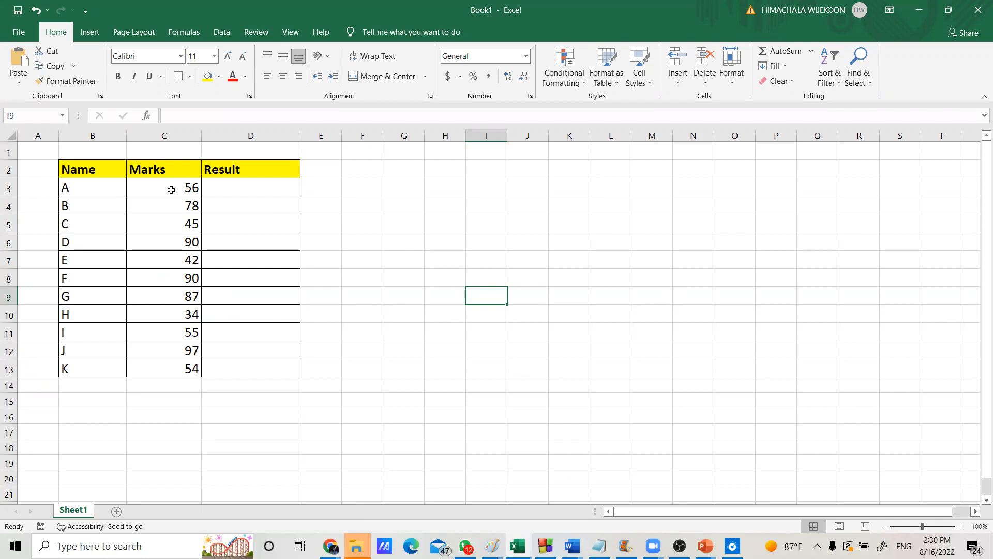
drag(171, 190, 171, 366)
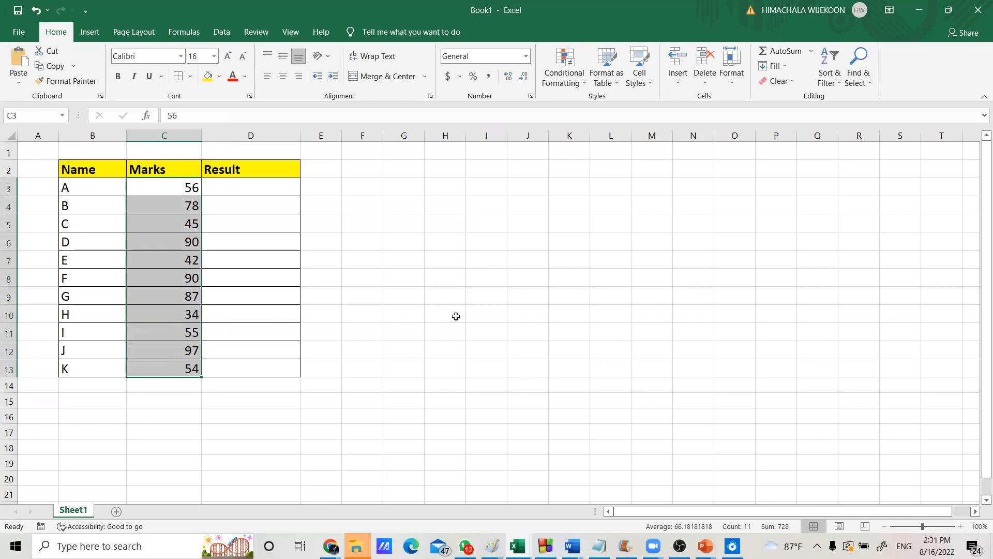
drag(979, 248, 979, 249)
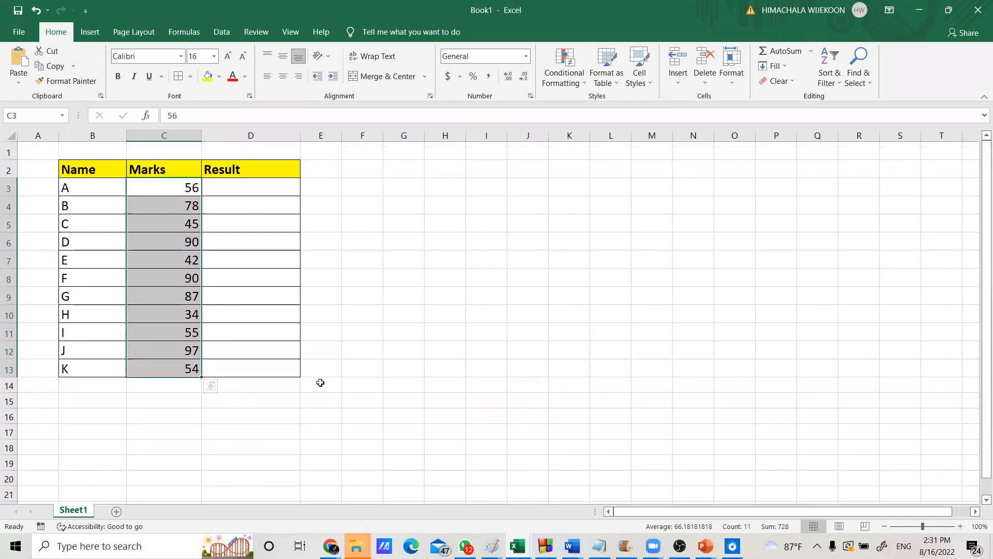
click(111, 402)
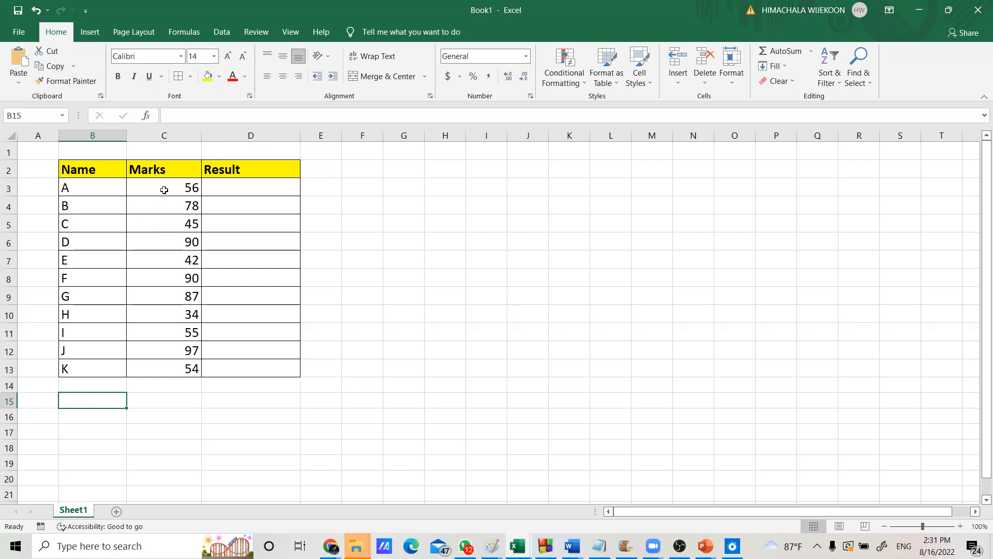
Go through the Marks cells one by one from C3 to C13 to examine how many marks there are
click(161, 189)
click(160, 203)
click(160, 223)
click(159, 240)
click(159, 261)
click(160, 278)
click(164, 295)
click(167, 313)
click(166, 331)
click(166, 349)
click(166, 365)
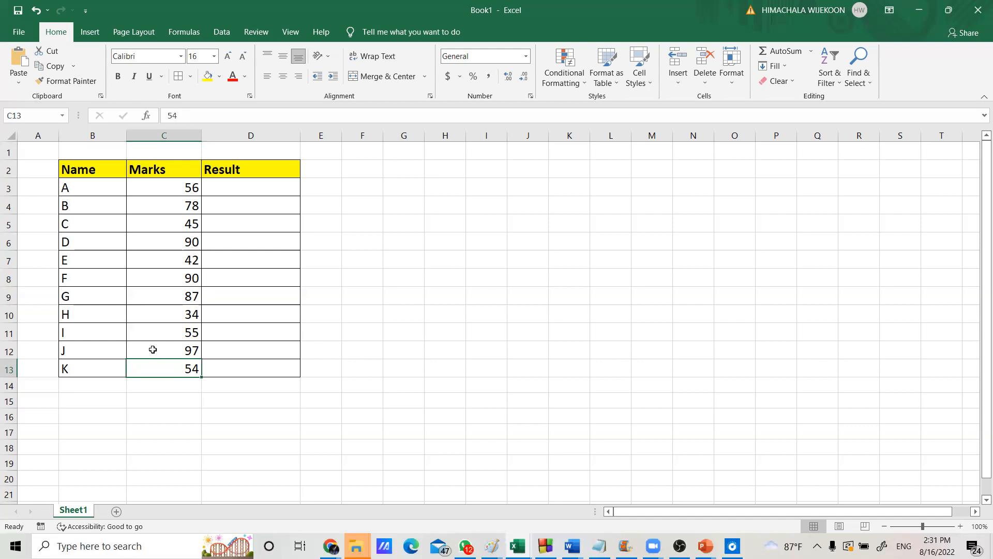
Enter the label "use of count" in cell B15 below the table
click(96, 403)
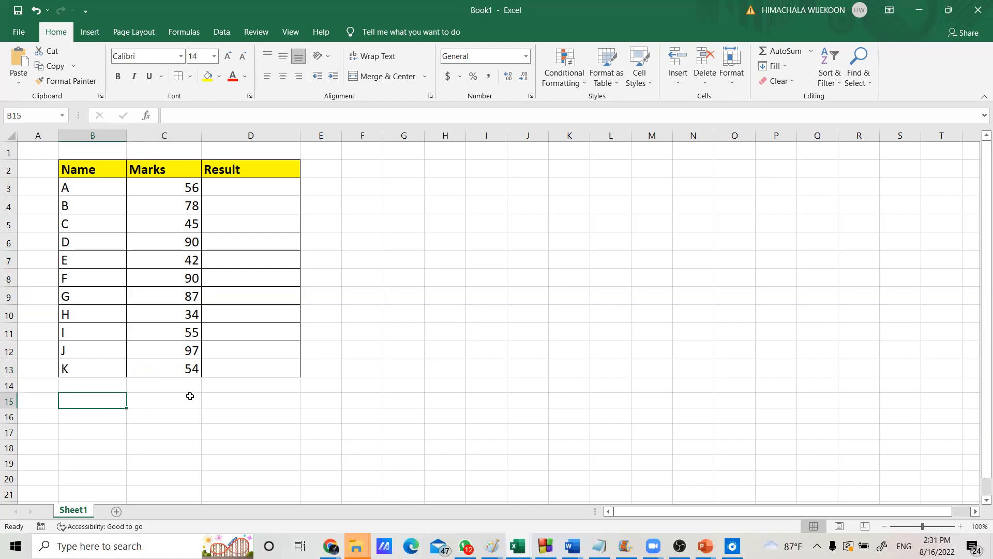
text(c)
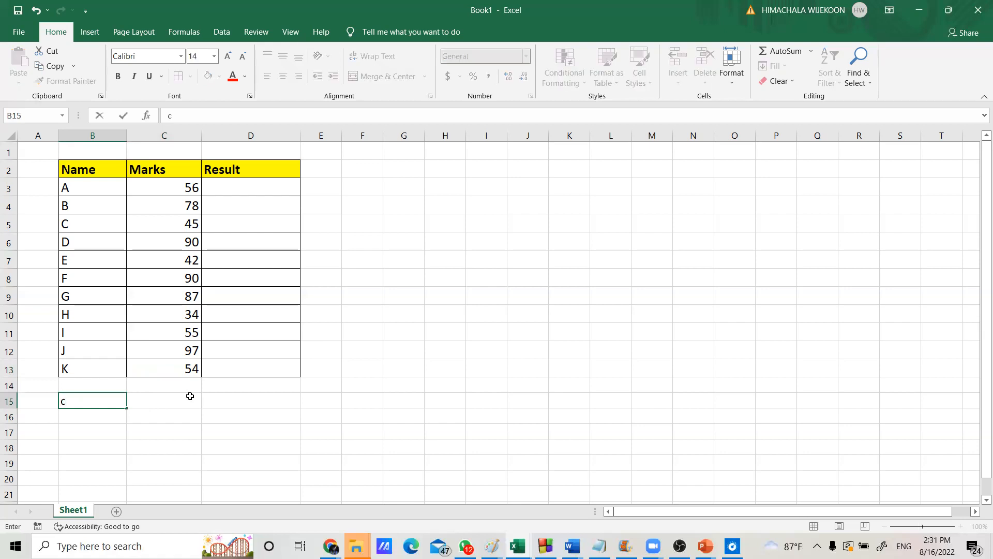
key(BackSpace)
text(use of count)
Widen column B to give the label more room and set the font size of B15 to 16
click(130, 139)
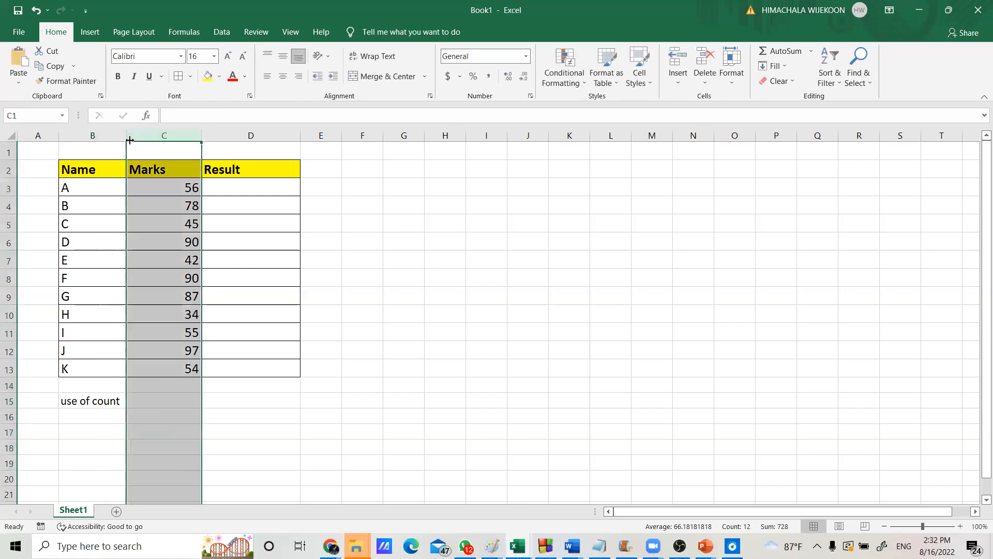
drag(125, 137, 168, 137)
click(133, 404)
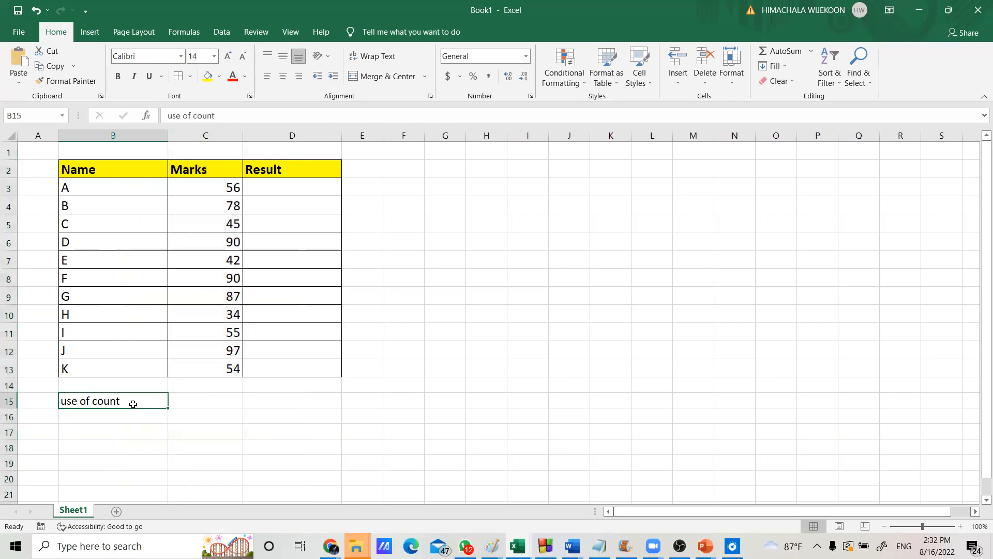
click(214, 55)
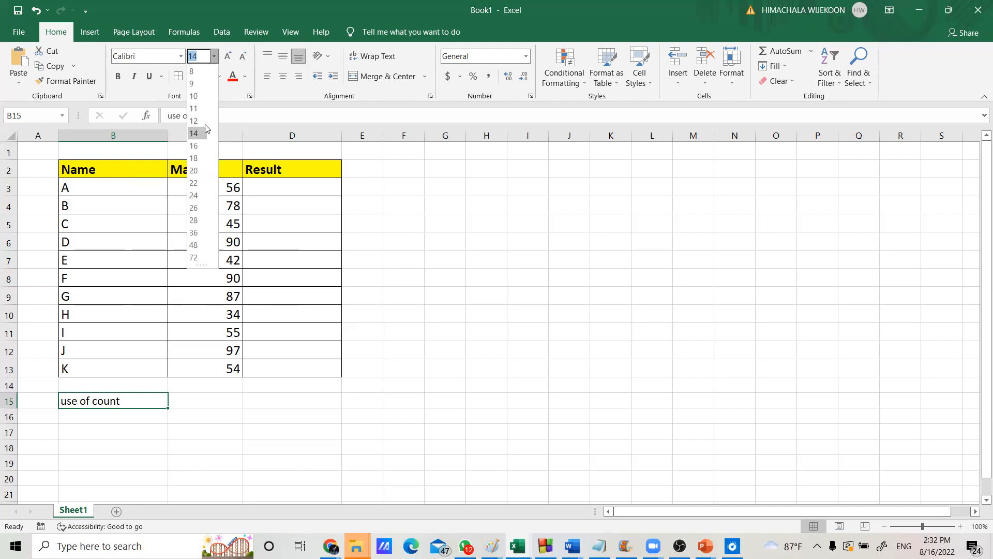
click(199, 145)
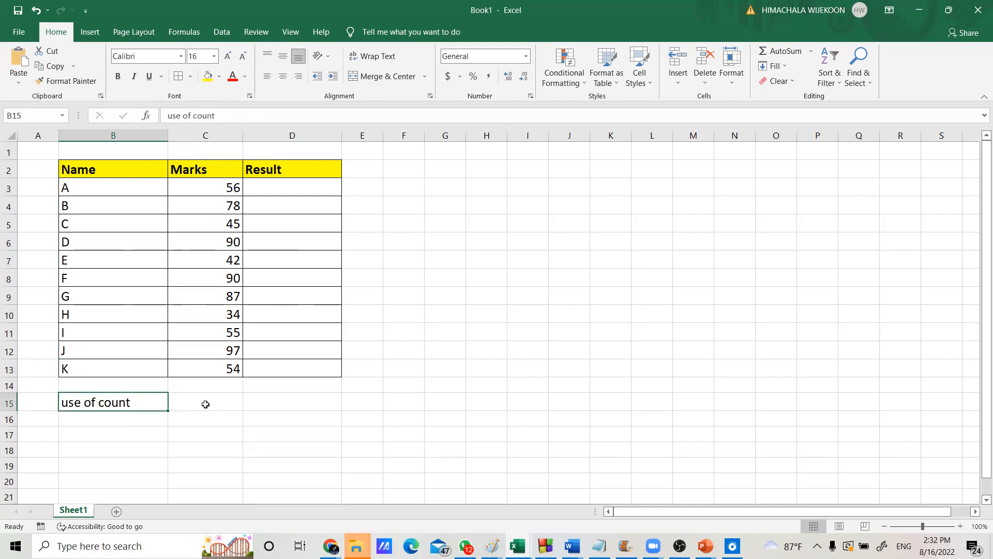
Switch to the Notepad note and start the formula =count( on a new line below the function list
click(205, 404)
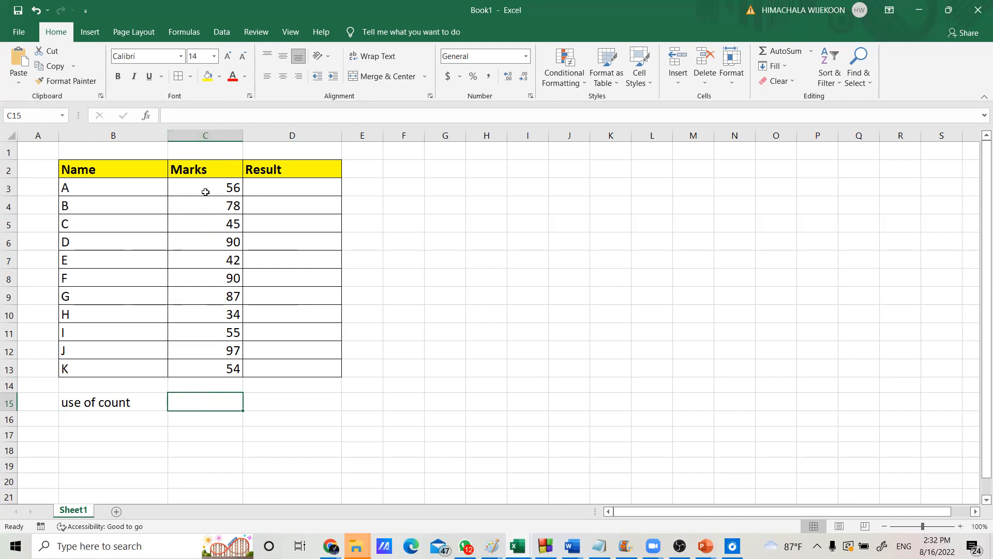
click(207, 113)
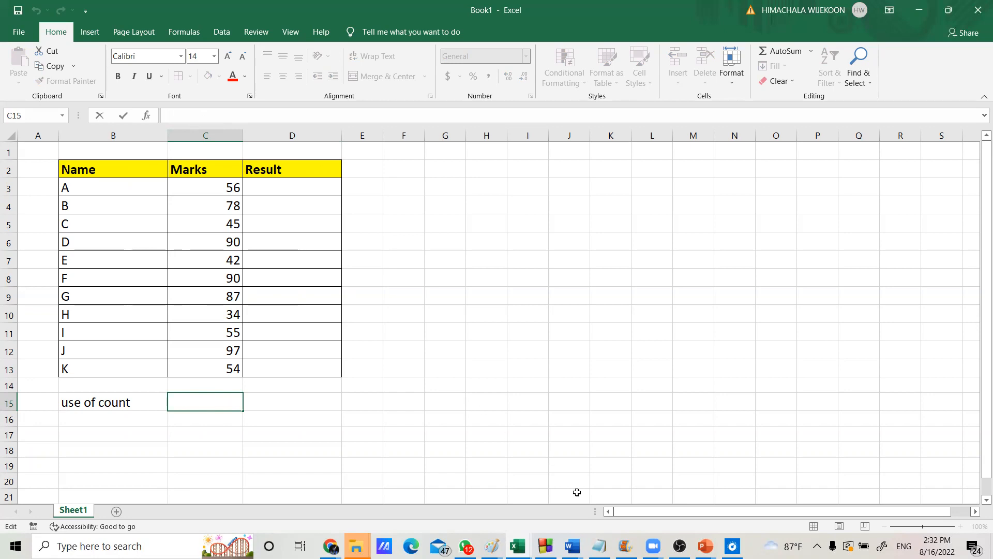
click(599, 545)
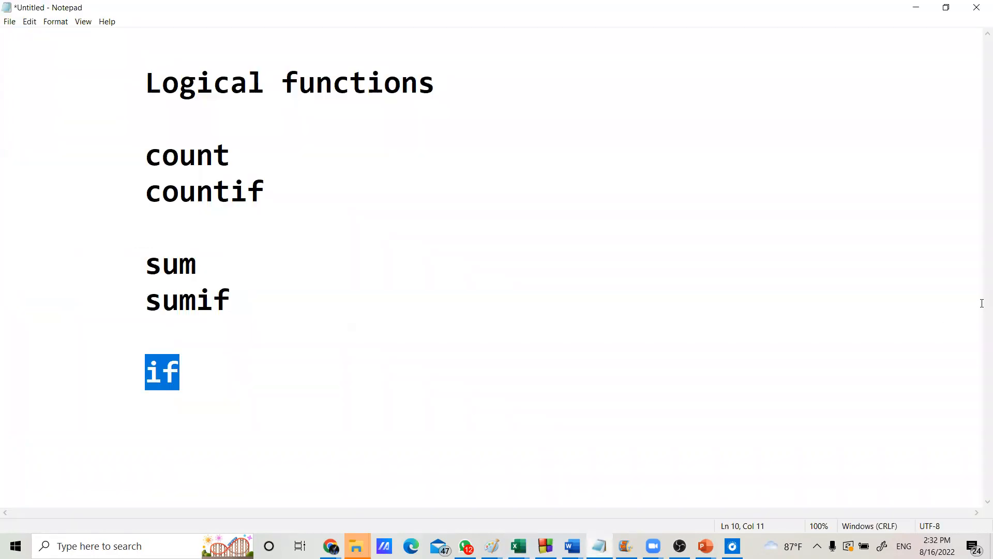
click(344, 377)
key(Return)
key(Return)
key(Return)
key(Return)
key(Return)
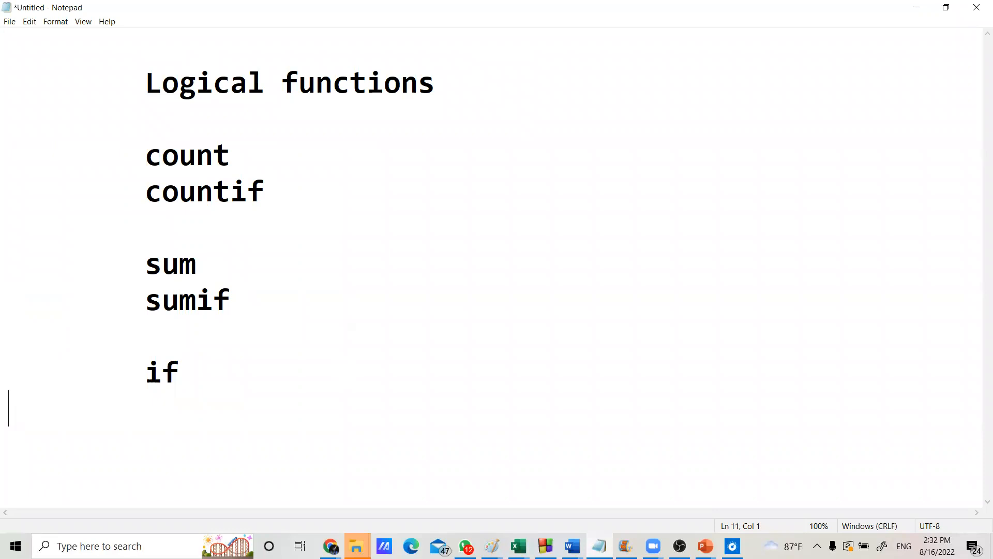
key(Return)
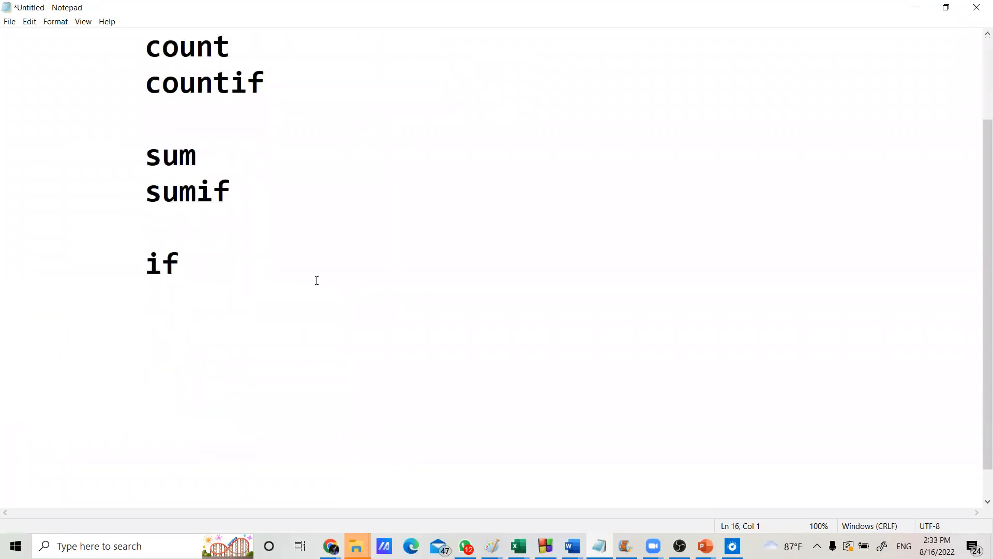
click(257, 319)
text(=count)
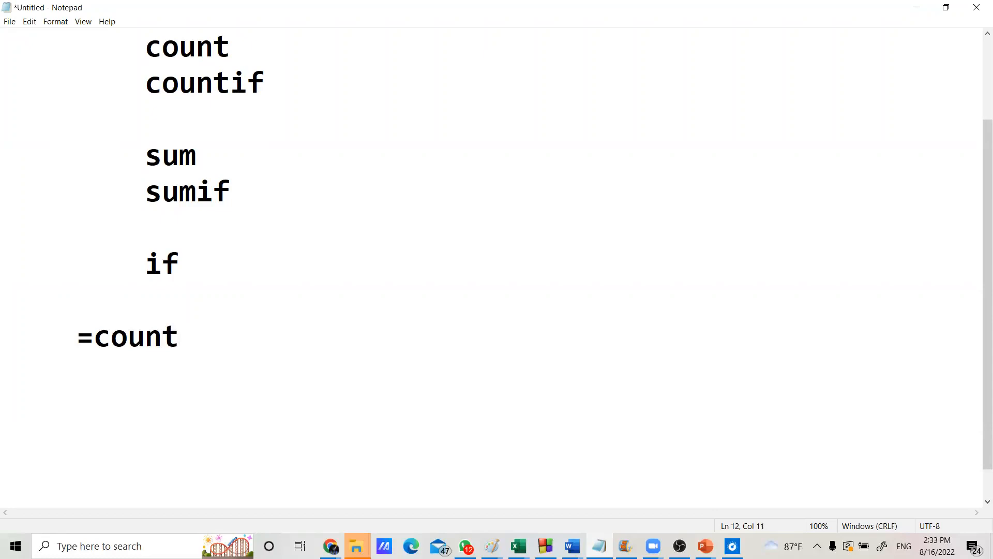
text(()
Return to the Excel workbook and highlight the marks from C3 to C13 to check the range for the formula
click(916, 6)
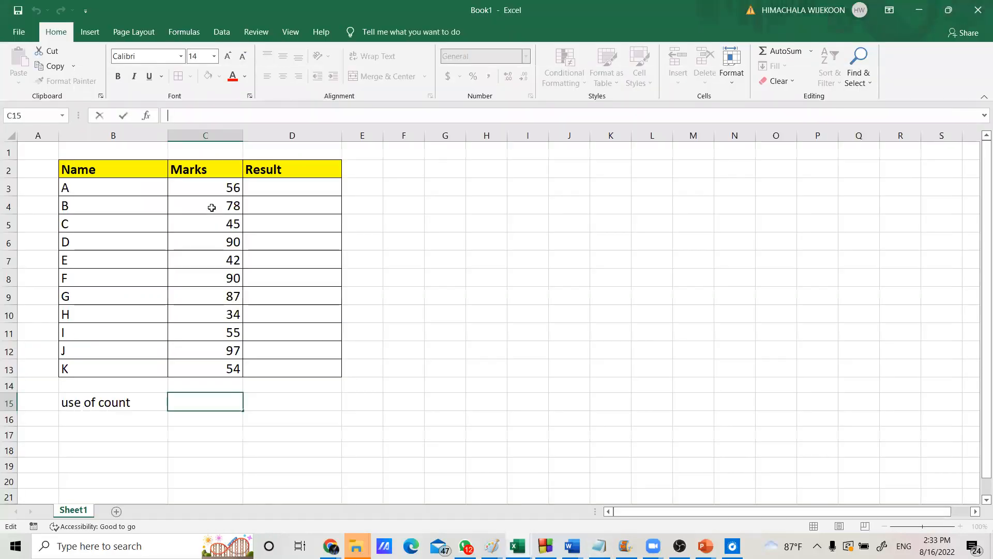
drag(208, 189, 197, 366)
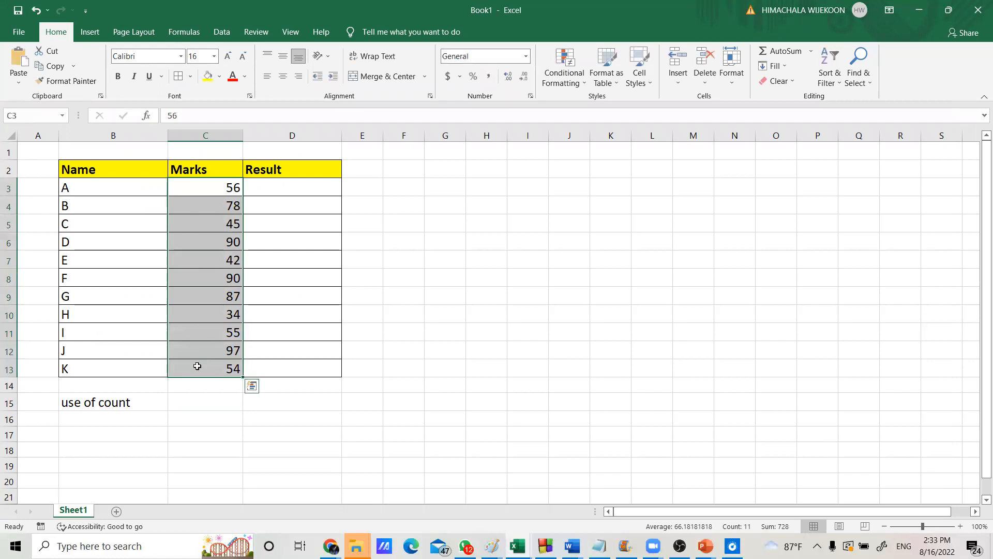
click(203, 195)
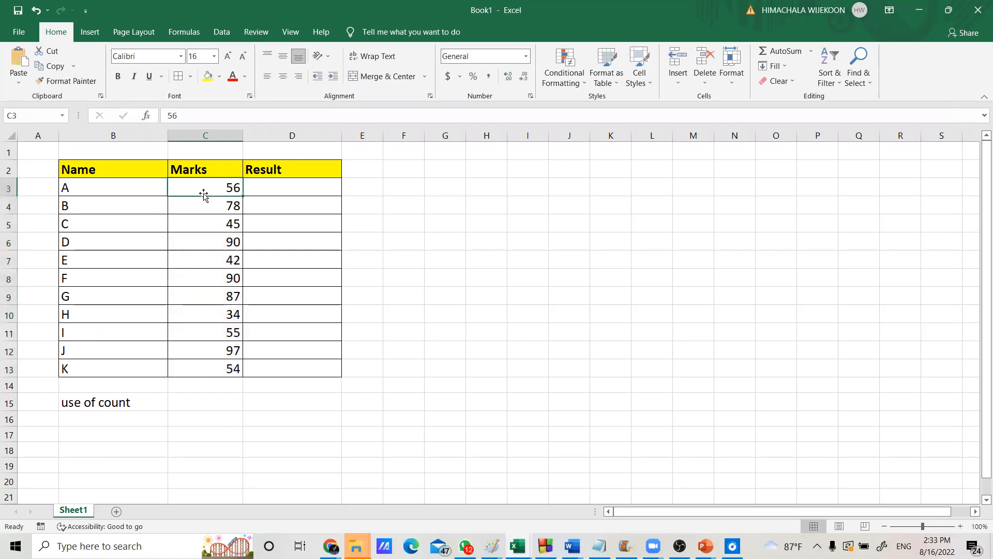
drag(207, 188, 216, 371)
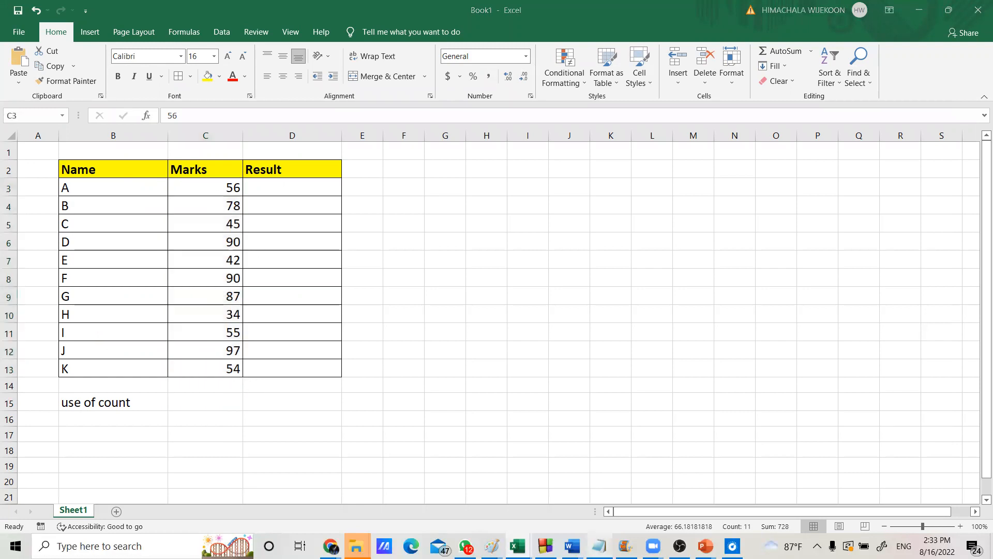
Complete the formula in the Notepad note as =count(c3:c13), and return to the Excel workbook
key(alt+Tab)
text(c3)
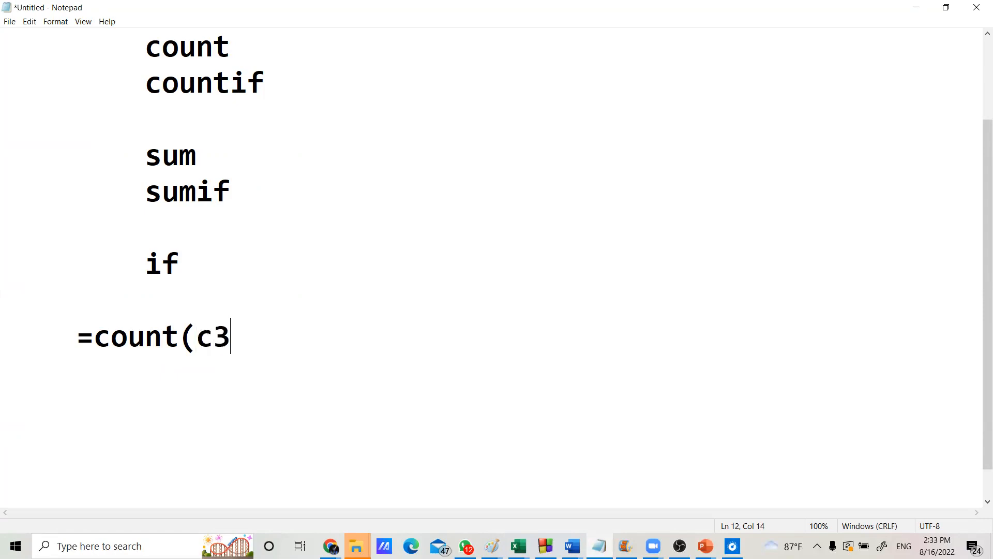
text(:c13)
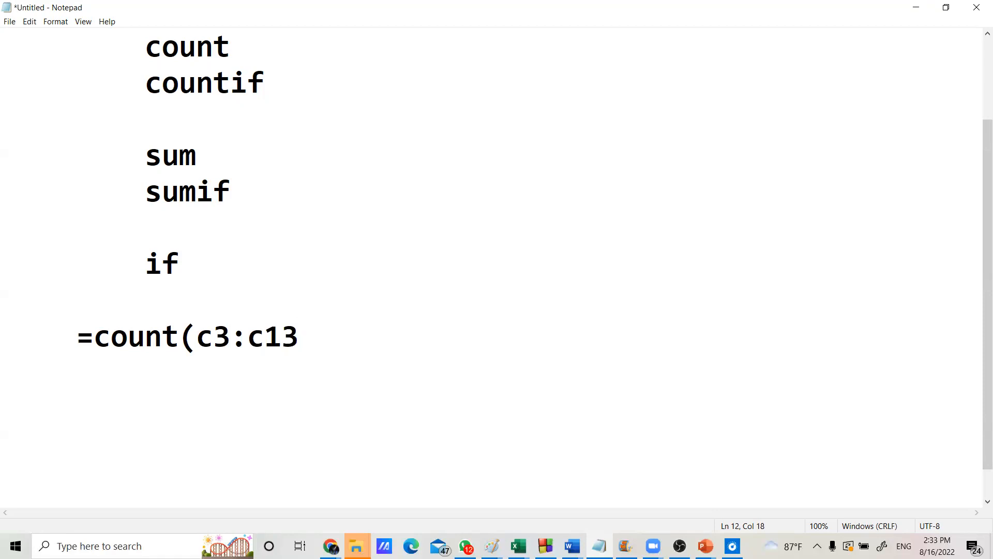
text())
click(915, 8)
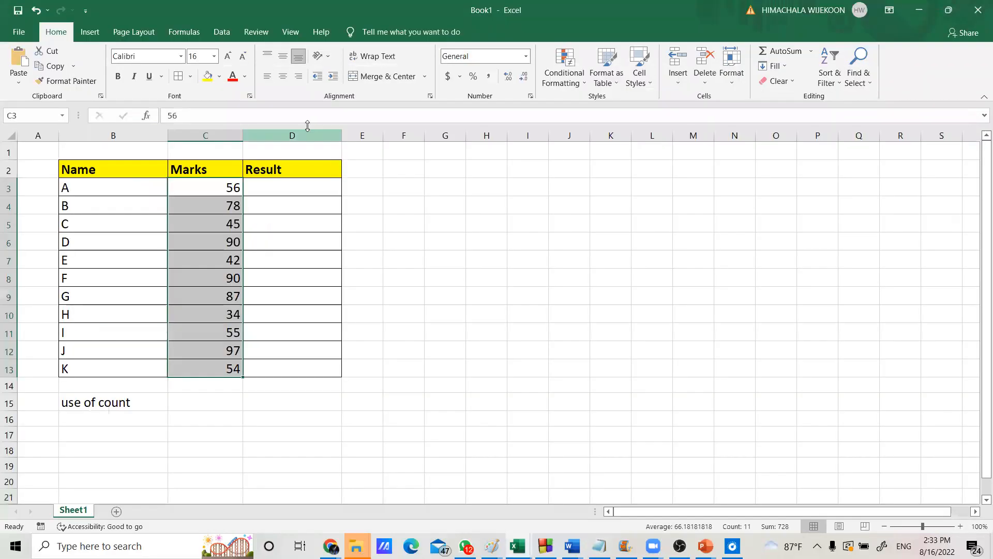
key(BackSpace)
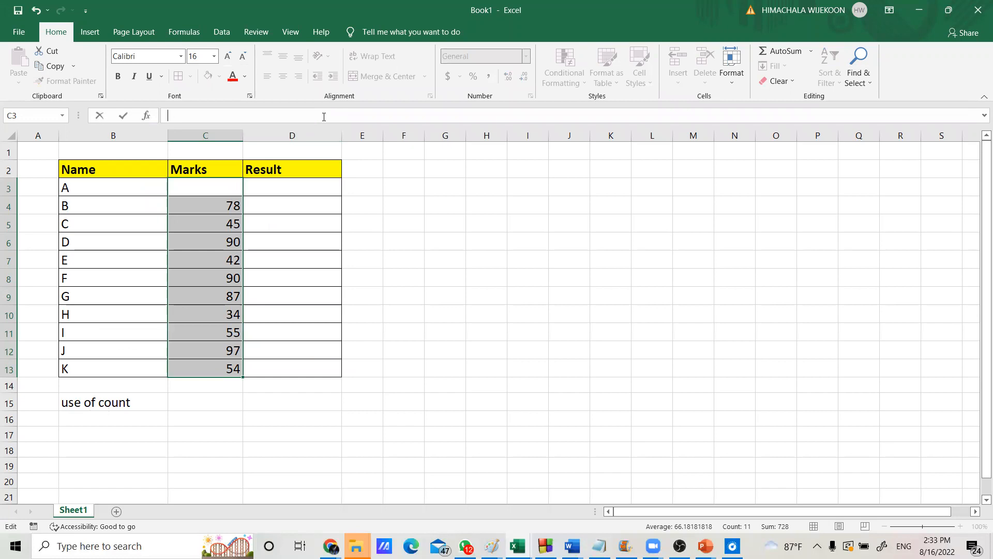
text(=)
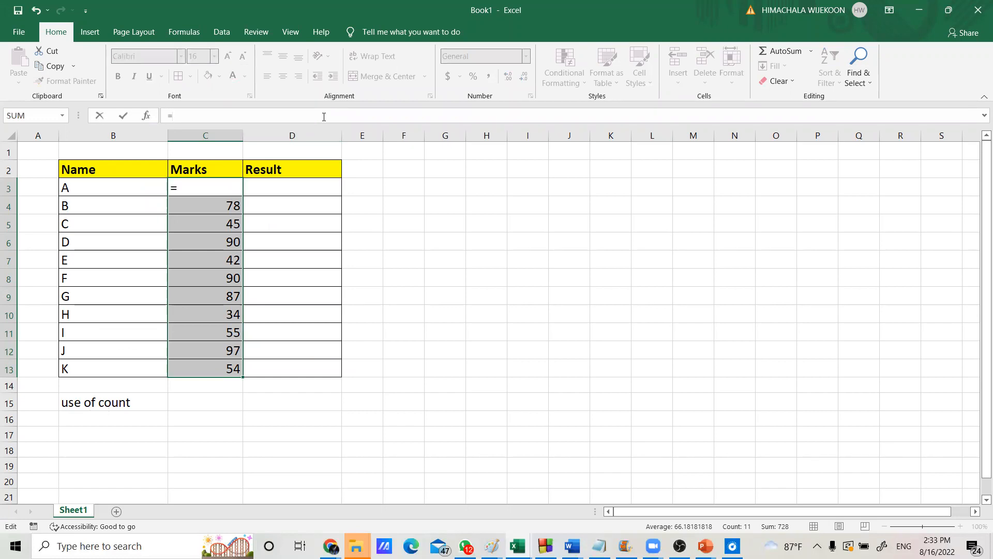
text(c)
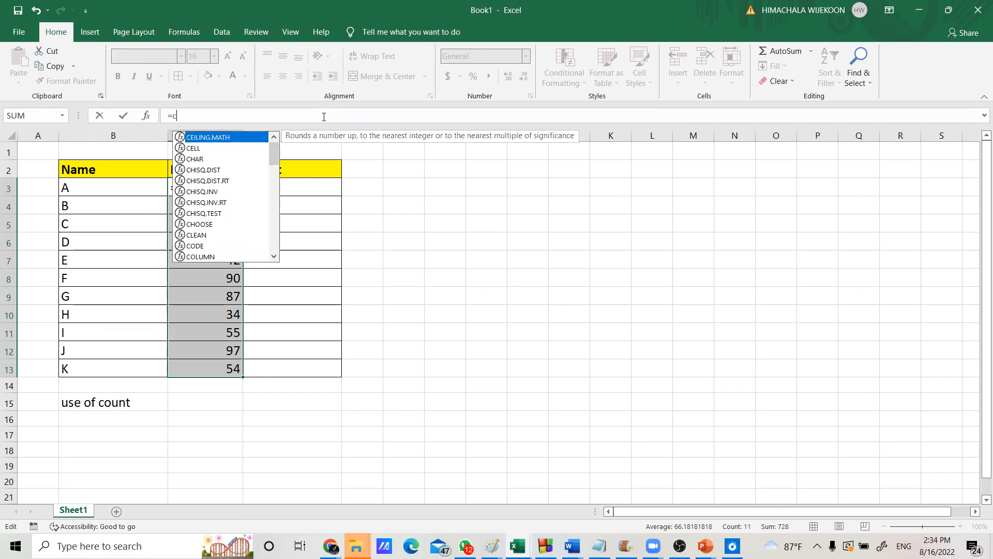
text(ount)
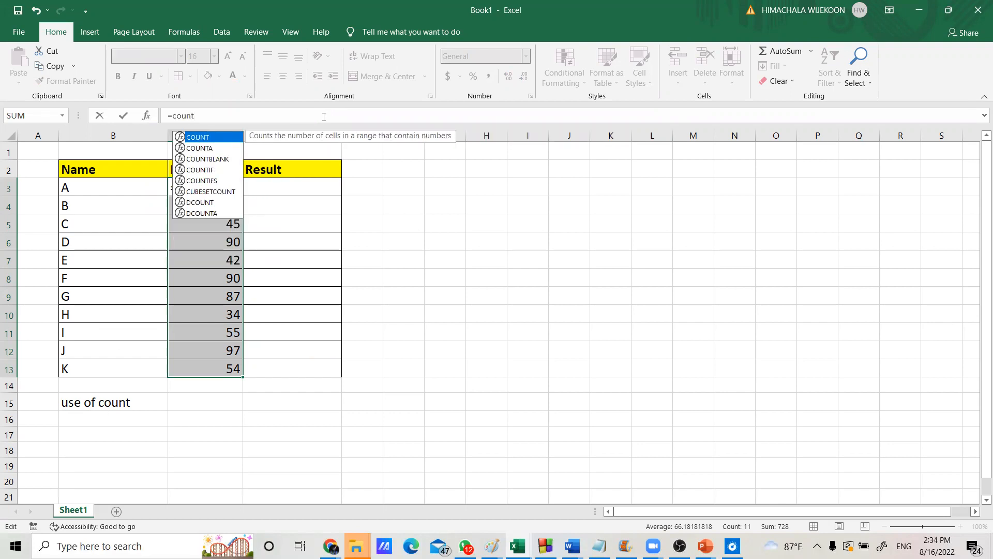
text(()
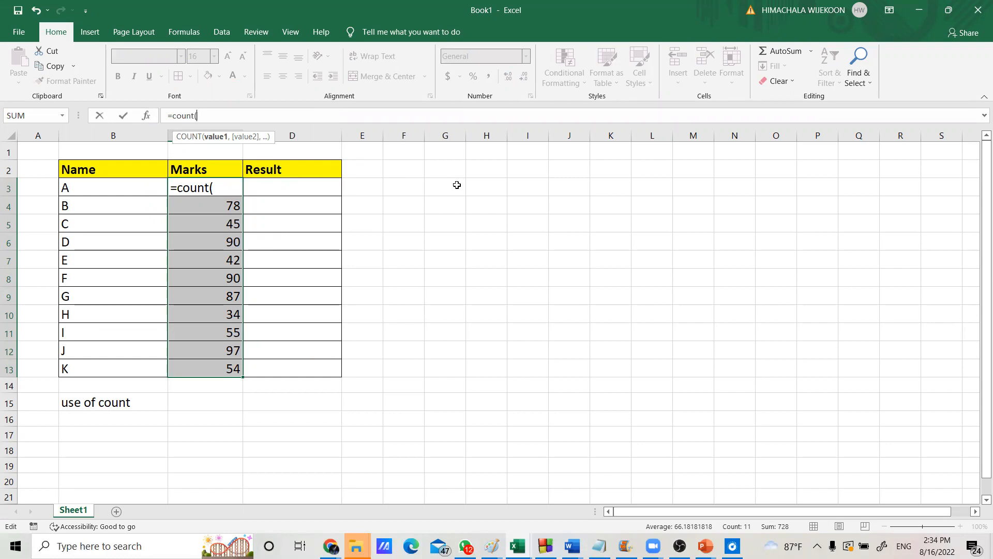
key(Escape)
click(430, 282)
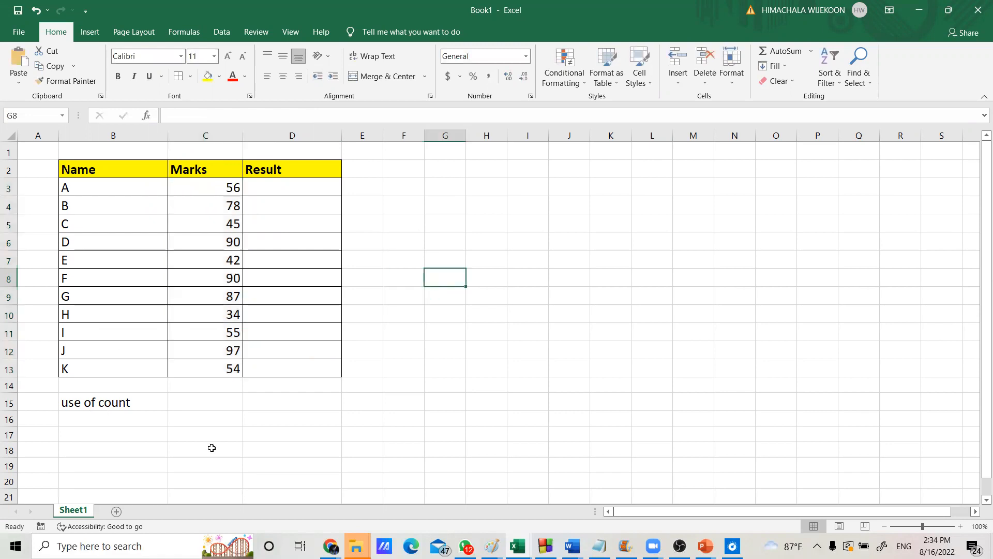
Enter the formula =count(C3:C13) in cell C15 beside the "use of count" label, and reselect the cell to show its formula
click(224, 396)
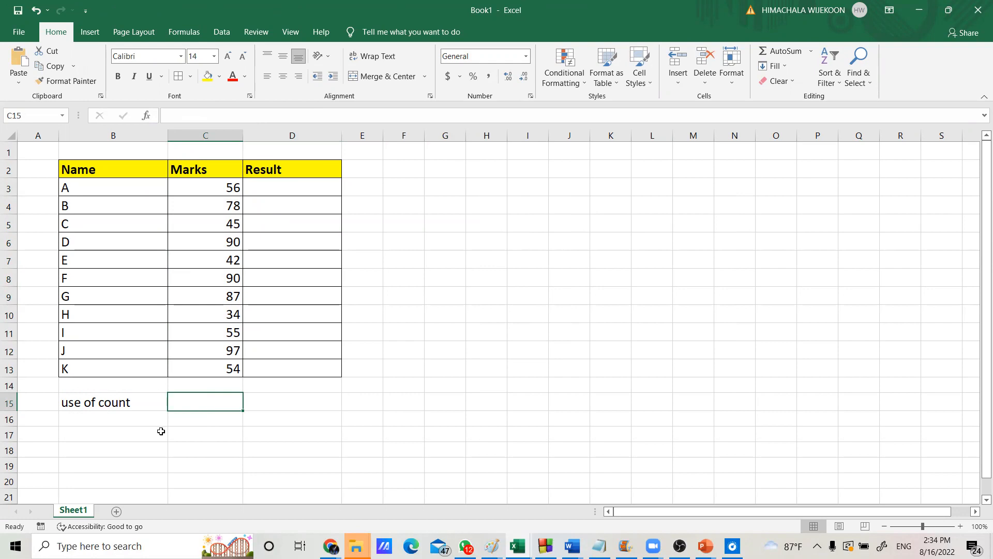
click(270, 114)
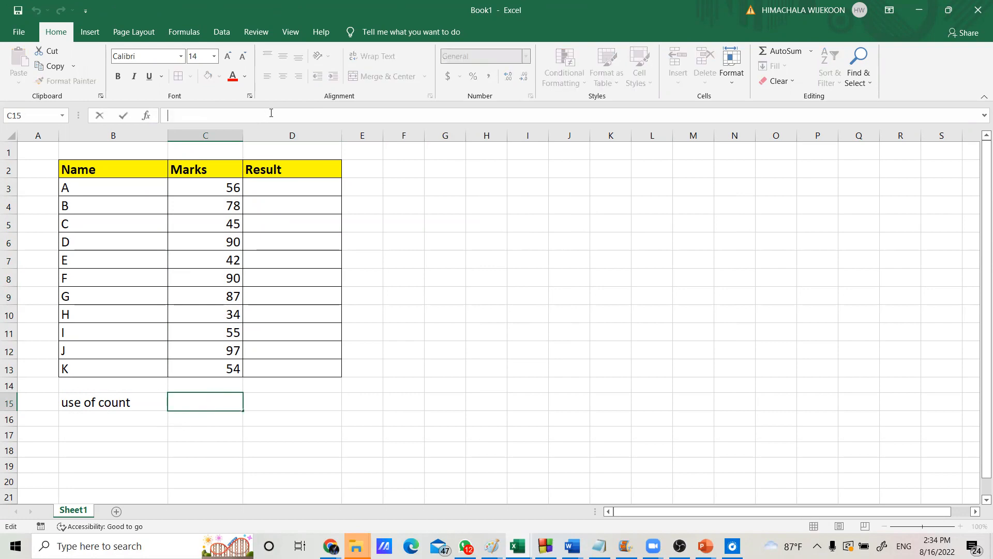
text(=count)
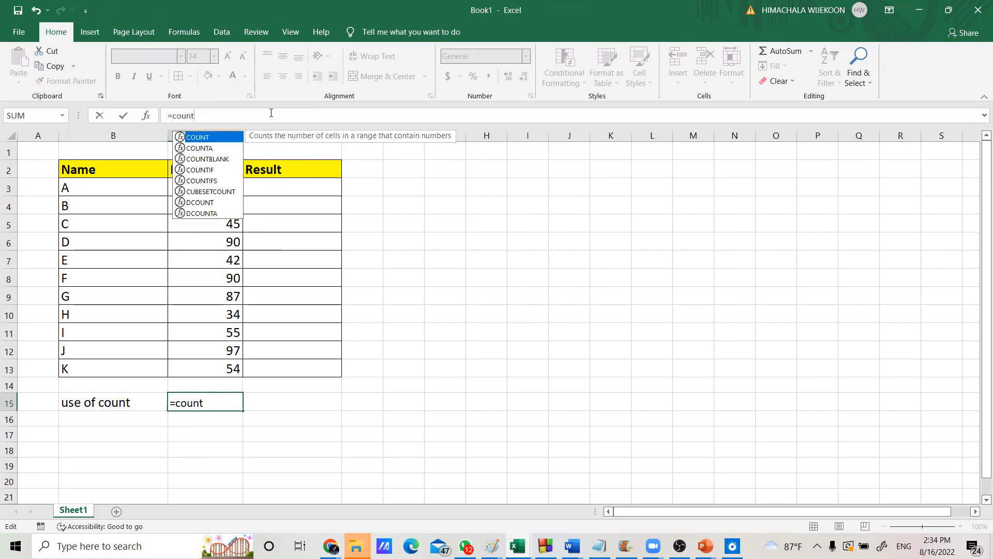
text(()
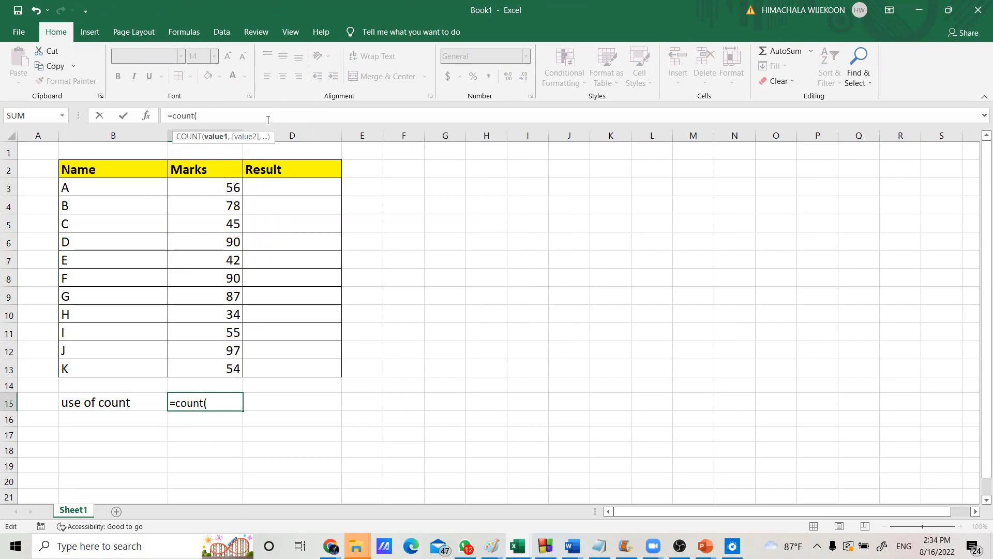
click(212, 195)
drag(211, 195, 202, 367)
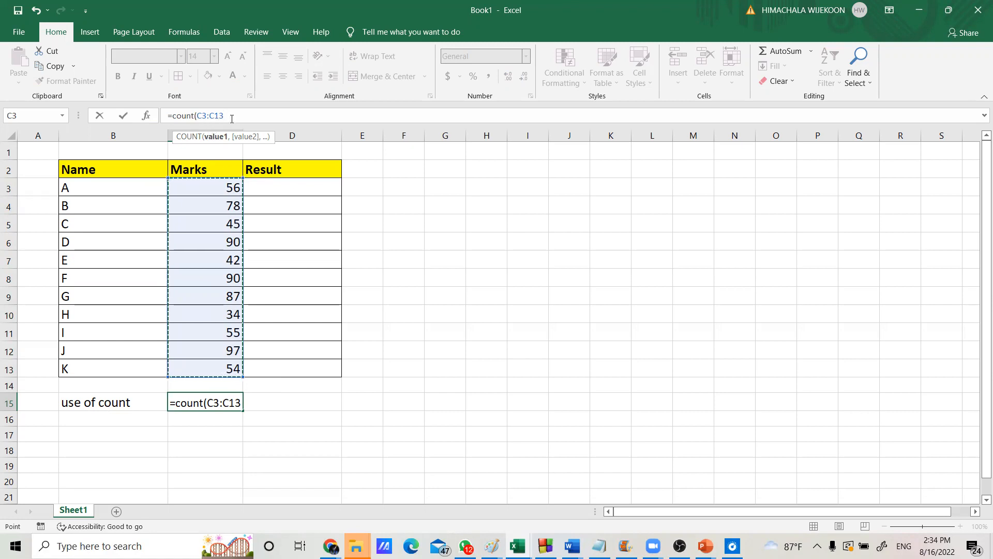
text(,)
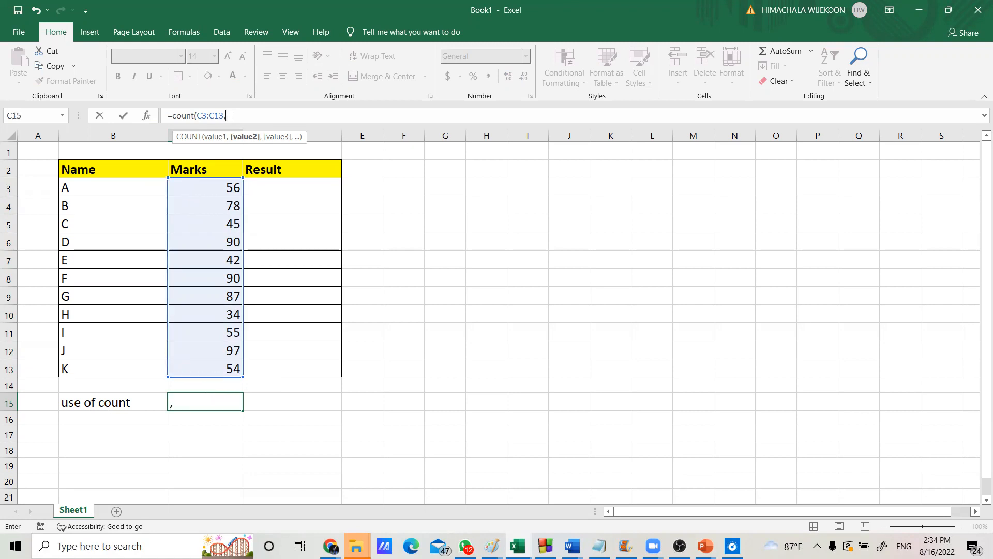
key(BackSpace)
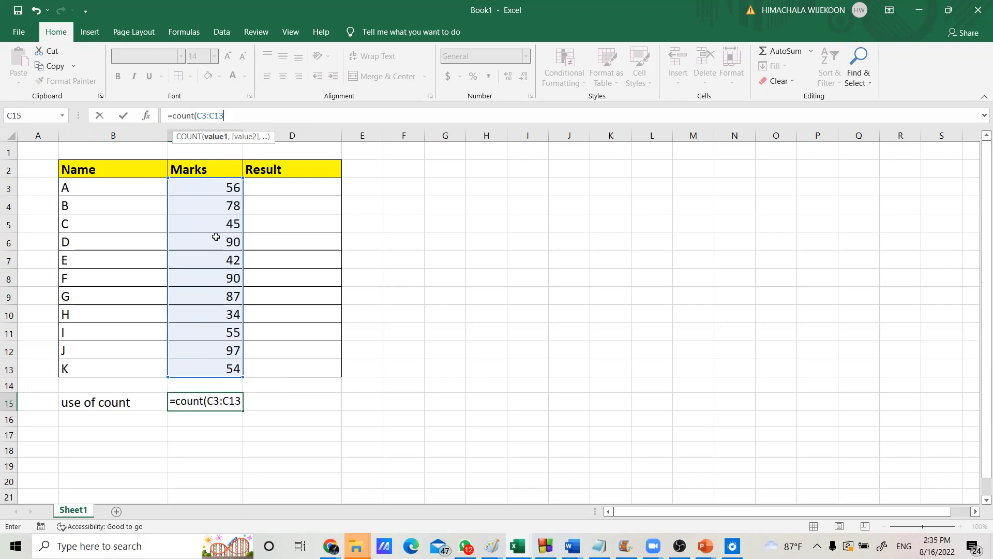
text())
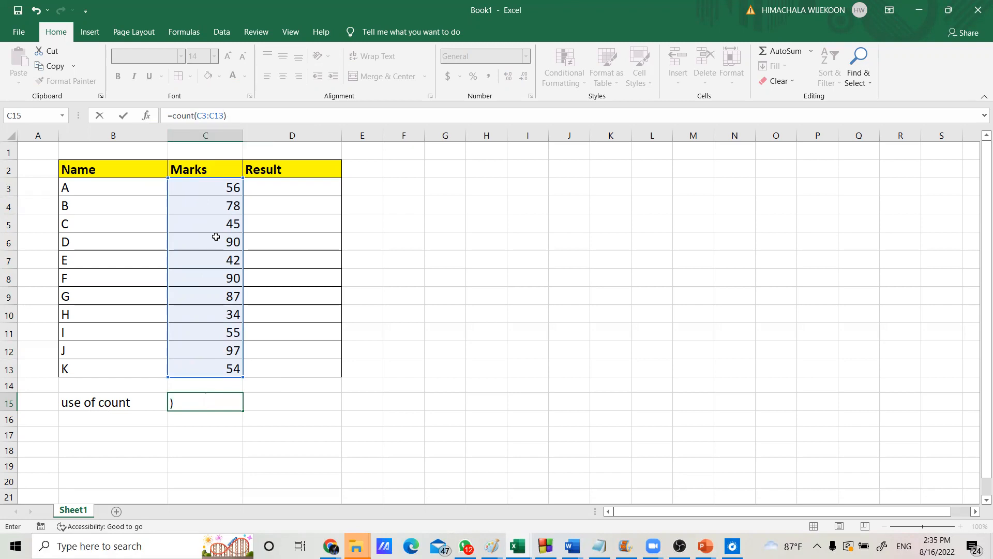
key(Return)
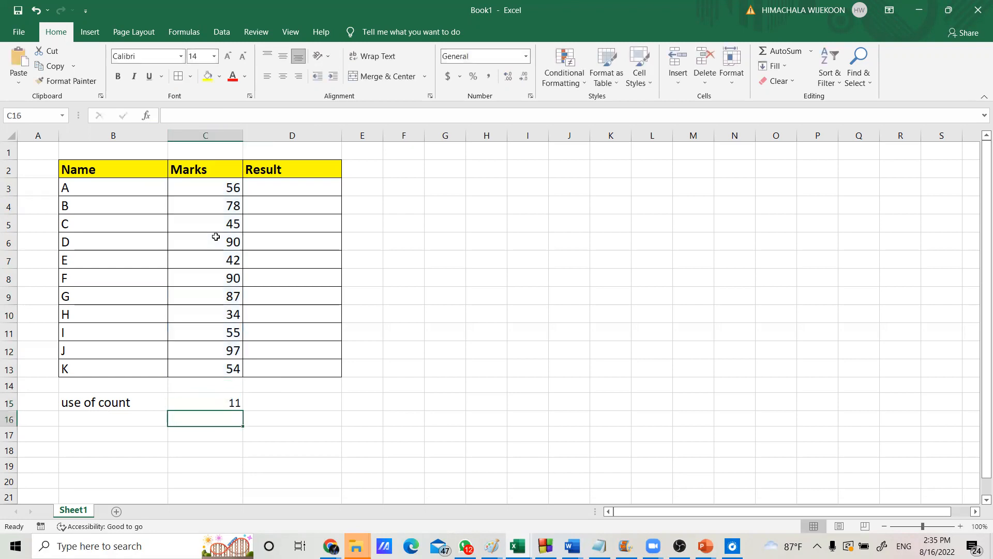
click(214, 399)
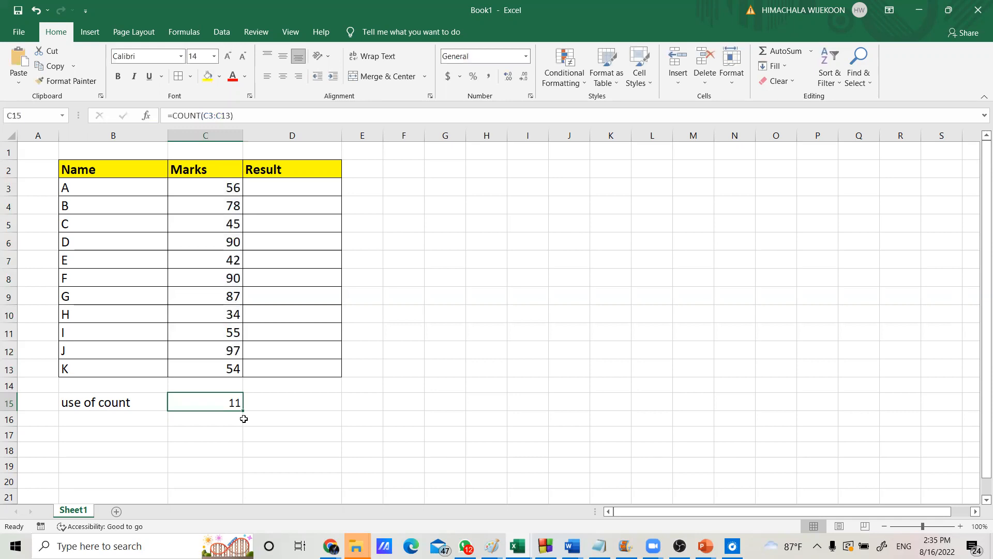
Enter the label "Use of countif" in cell B16 below the "use of count" label
click(154, 421)
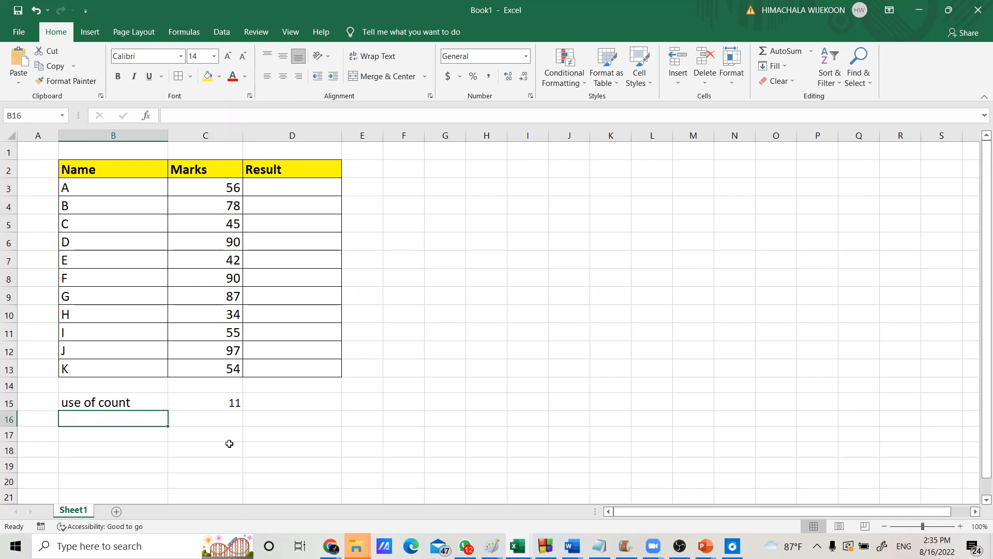
text(Use)
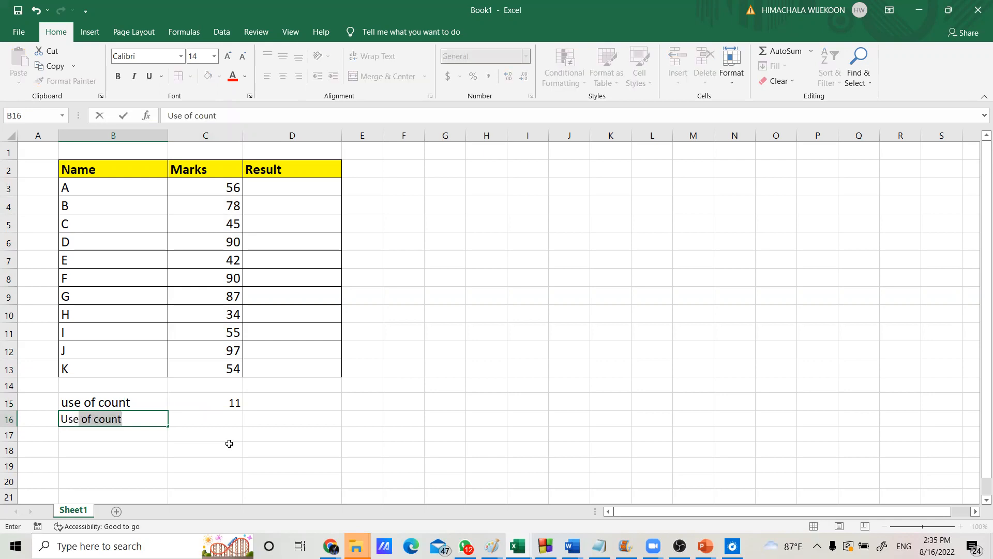
text(o)
key(BackSpace)
text(of count)
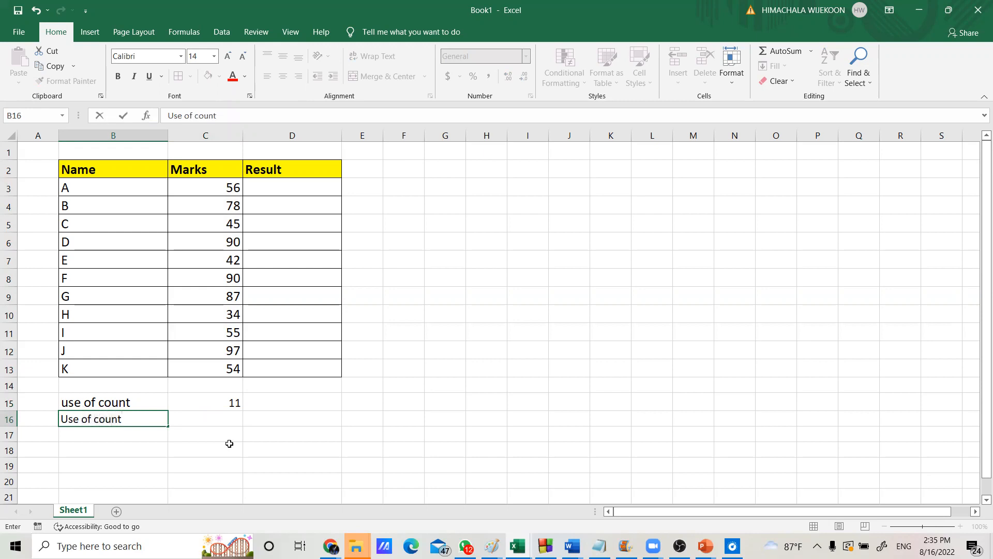
text(if)
click(233, 420)
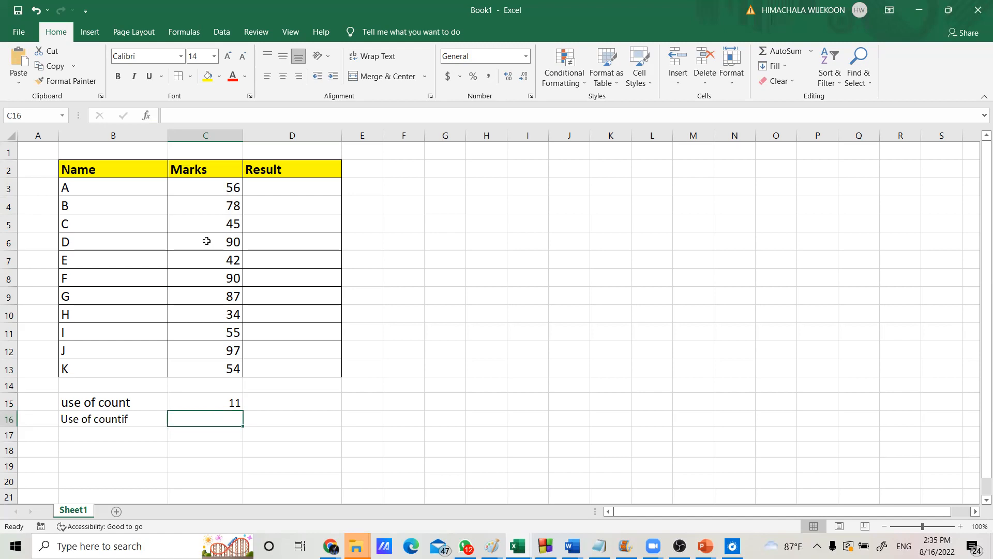
Go through the marks one by one from C3 to C13 to examine which would meet a counting condition
click(215, 187)
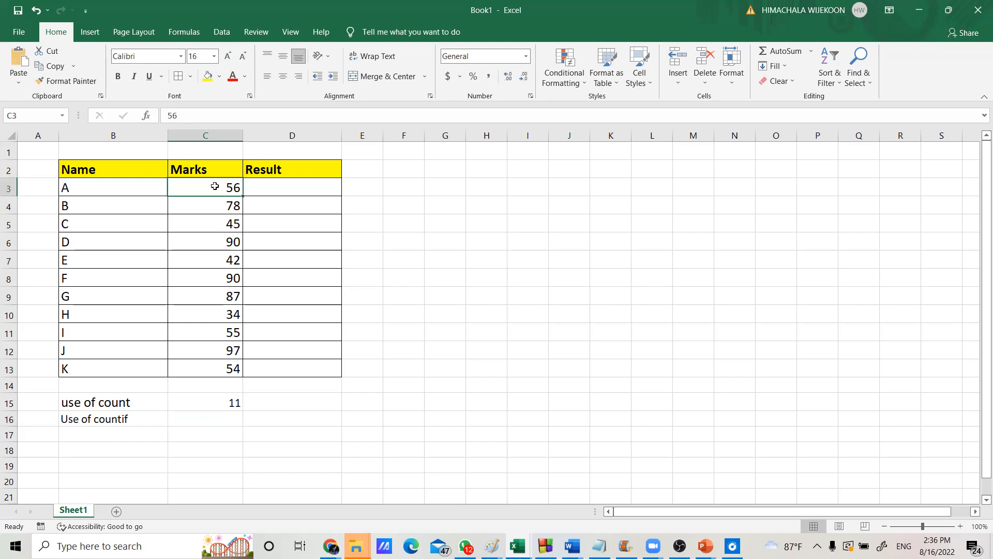
click(212, 205)
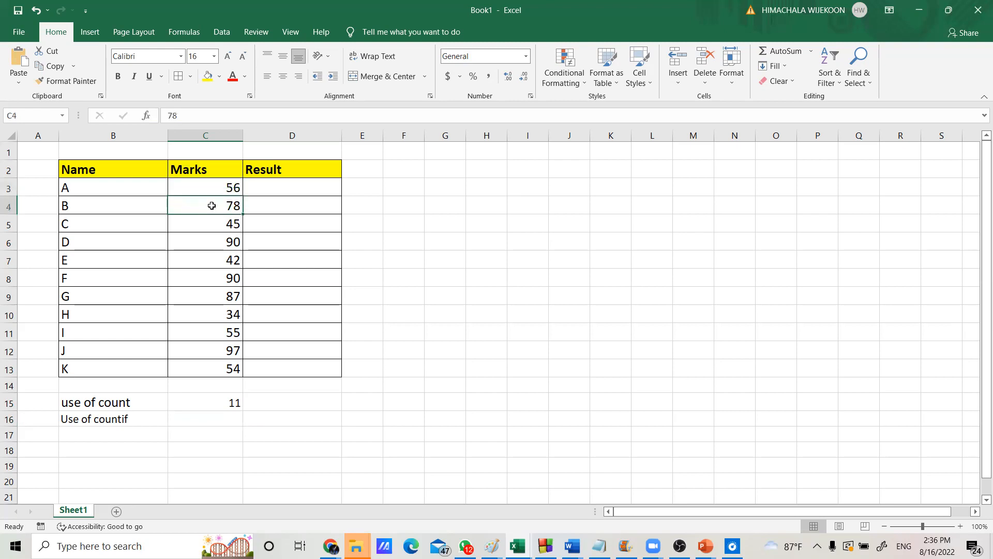
click(215, 228)
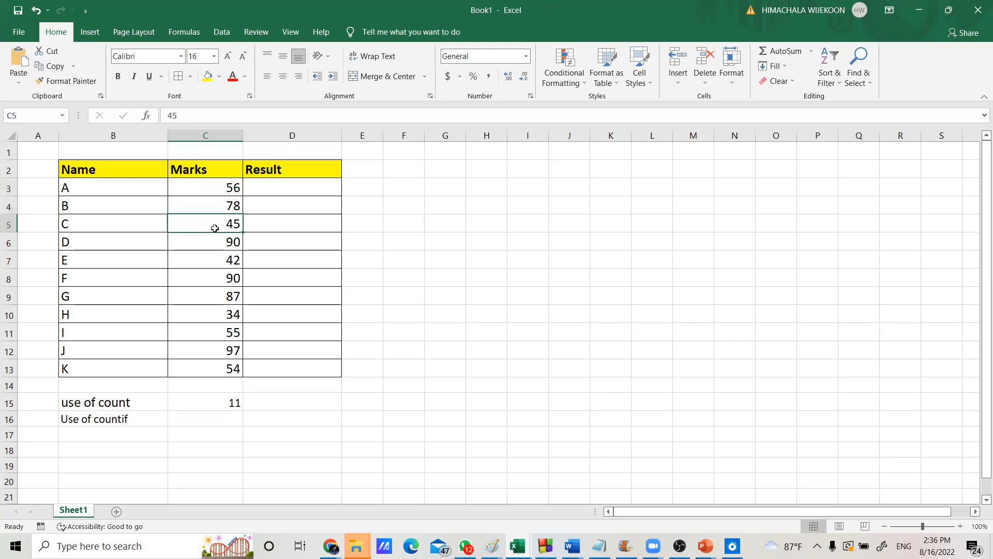
click(213, 241)
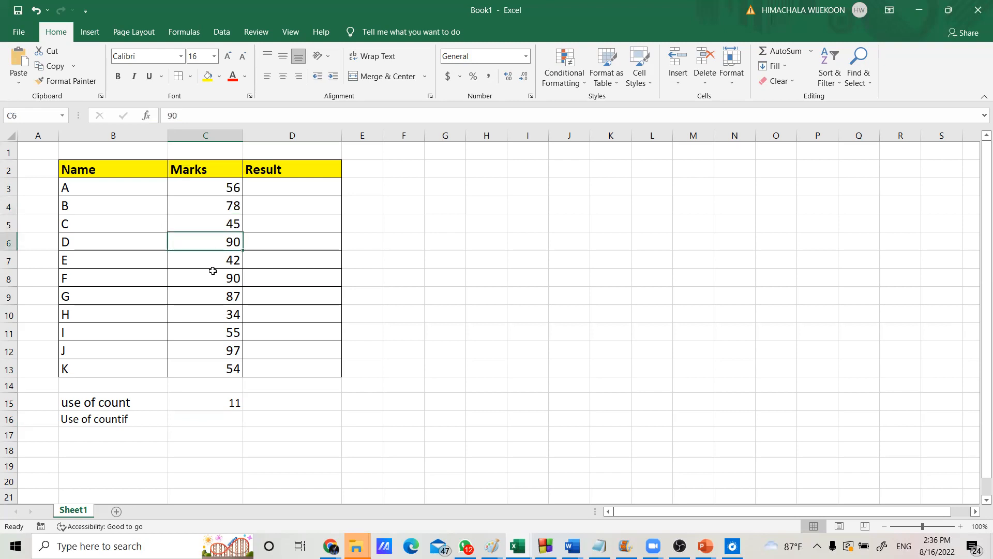
click(212, 259)
click(211, 278)
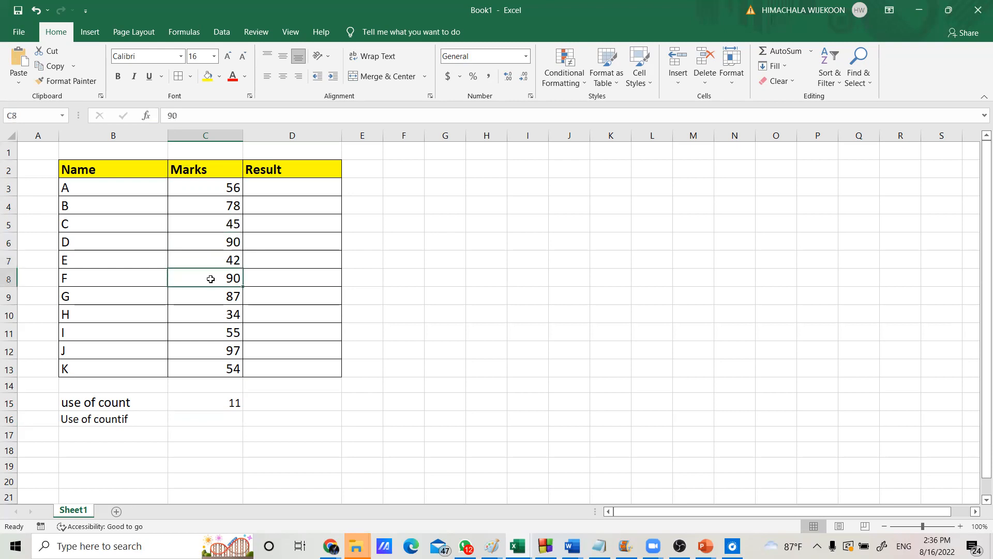
click(211, 291)
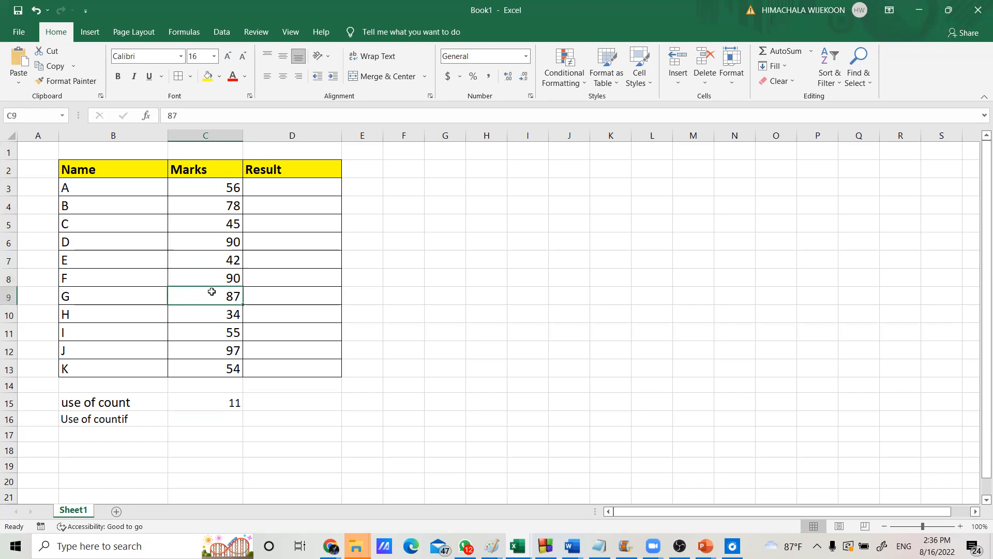
click(213, 317)
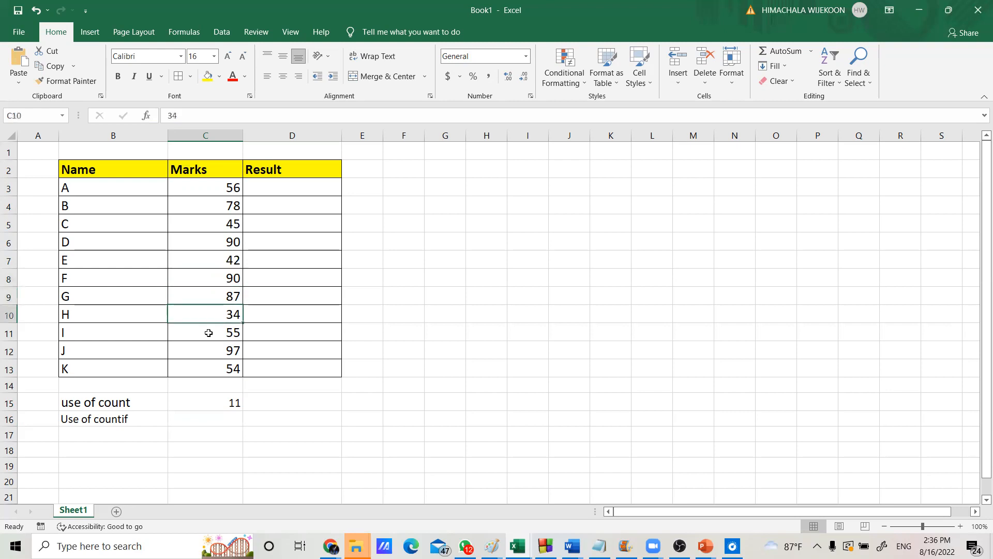
click(209, 333)
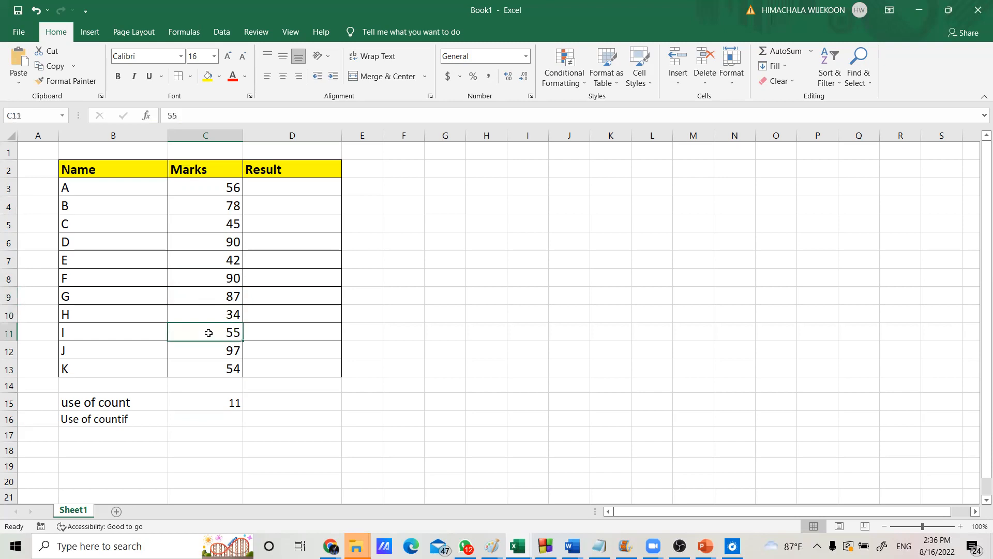
click(209, 350)
click(209, 368)
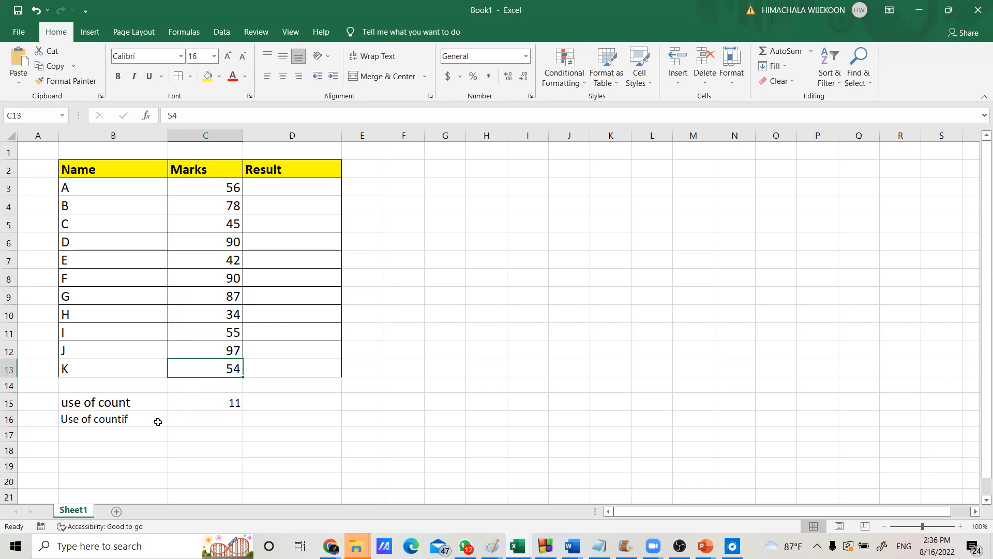
Set the font size of the "Use of countif" label in B16 to 16, and select C16 beside it
click(156, 419)
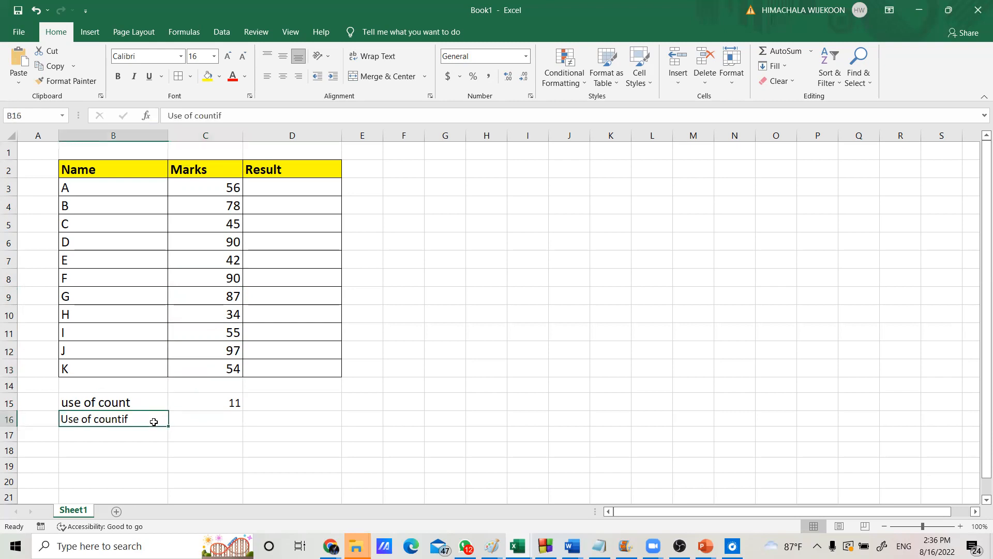
click(213, 56)
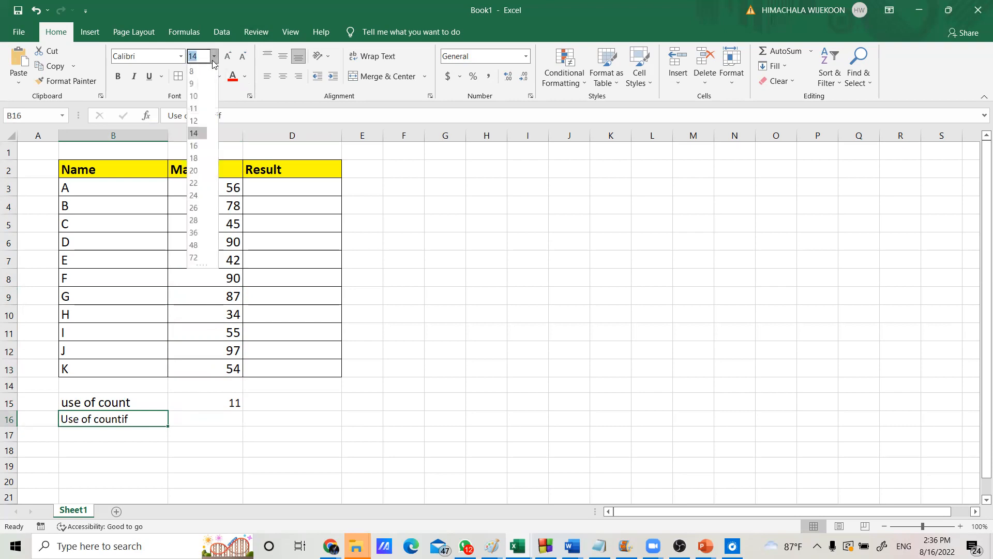
click(200, 147)
click(217, 423)
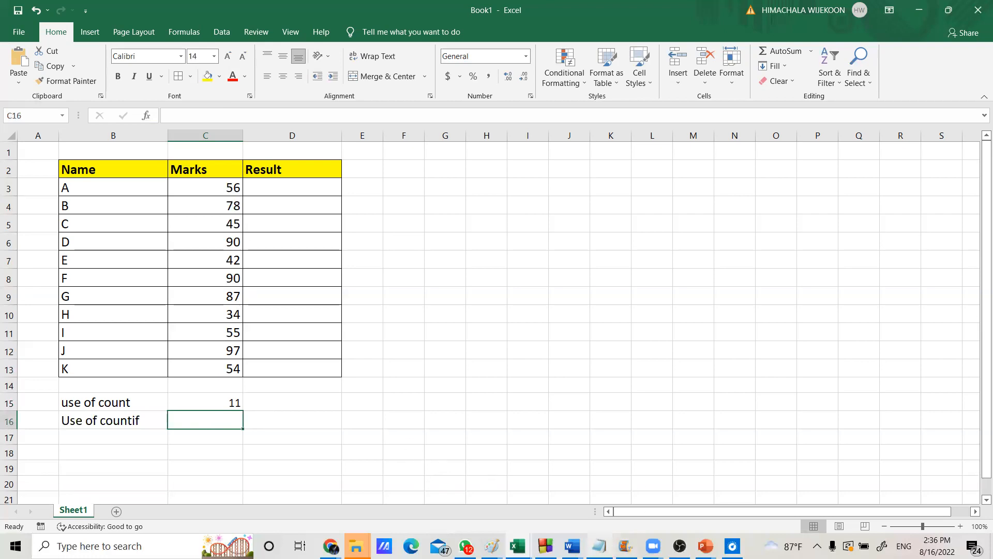
Switch to the Notepad notes and start a formula line =countif(range two lines below =count(c3:c13)
click(599, 546)
key(Return)
key(Return)
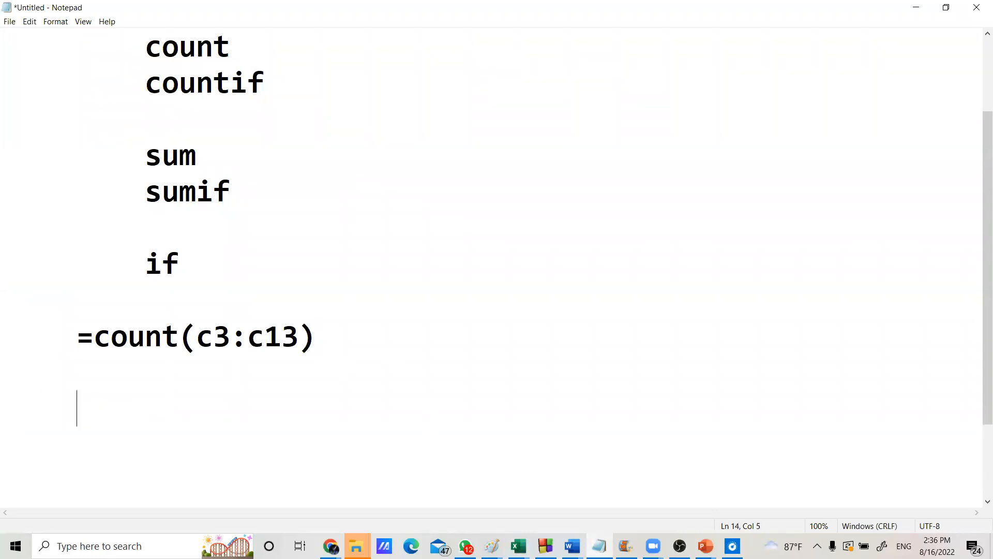
text(=counti)
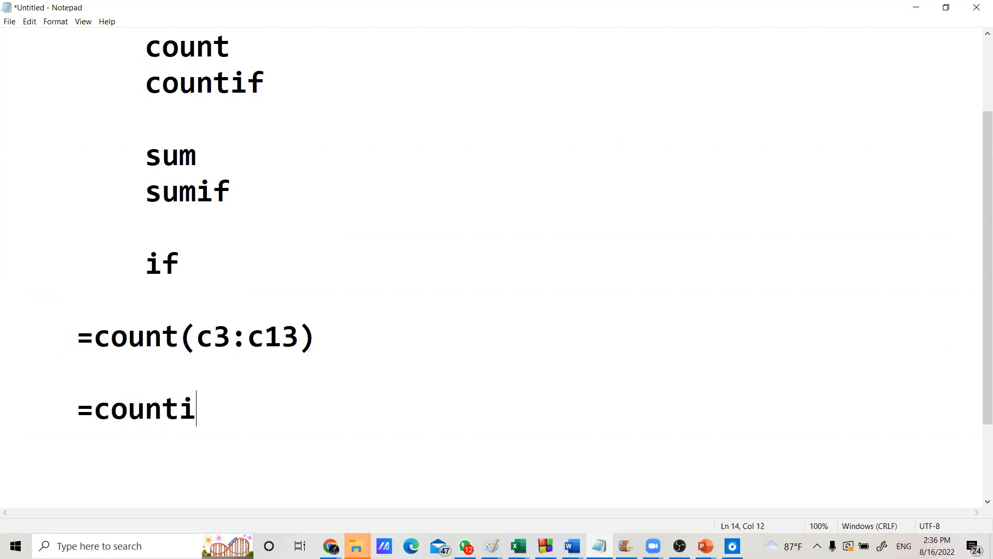
text(f(range)
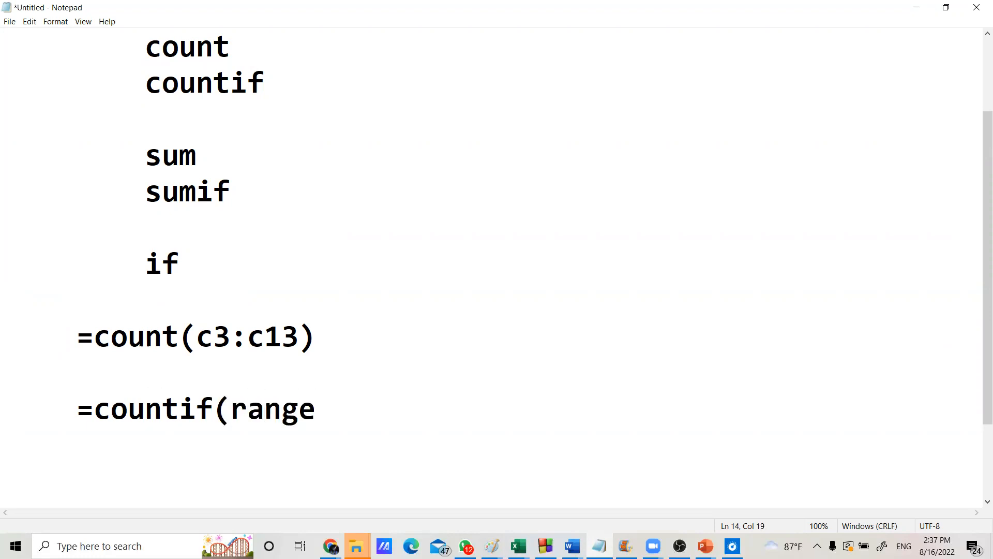
Replace the word range in the countif line with the cell range c3:c13
key(BackSpace)
key(BackSpace)
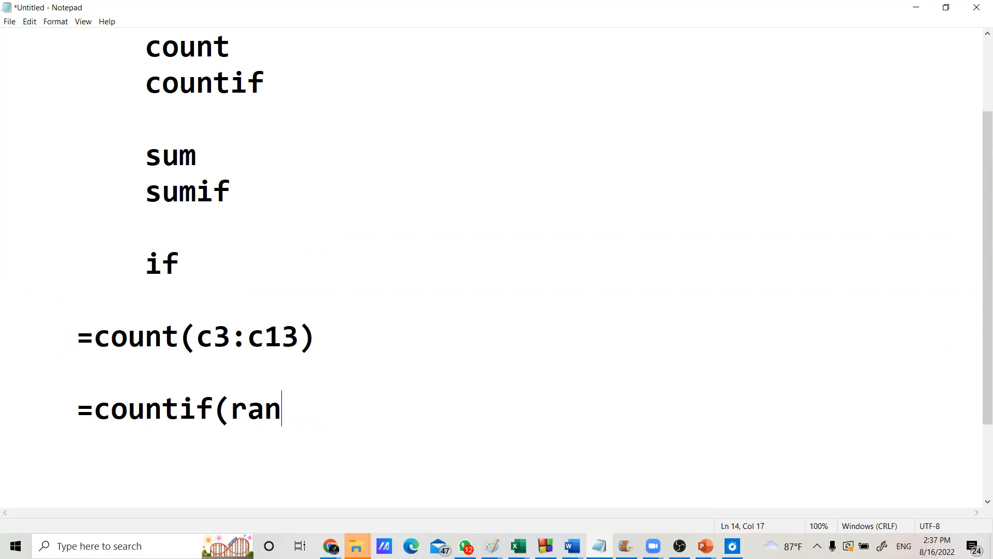
key(BackSpace)
key(BackSpace)
key(BackSpace)
text(c3)
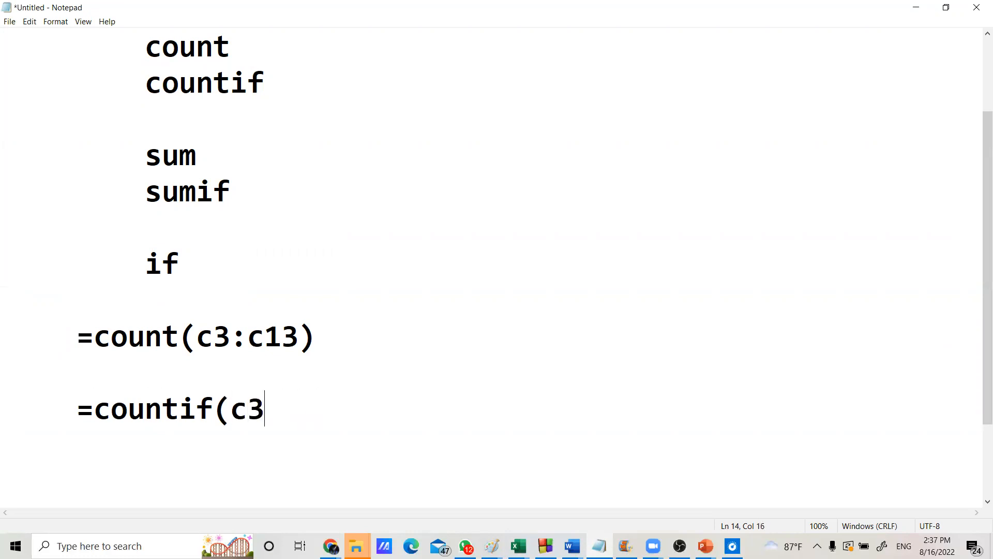
text(:c13)
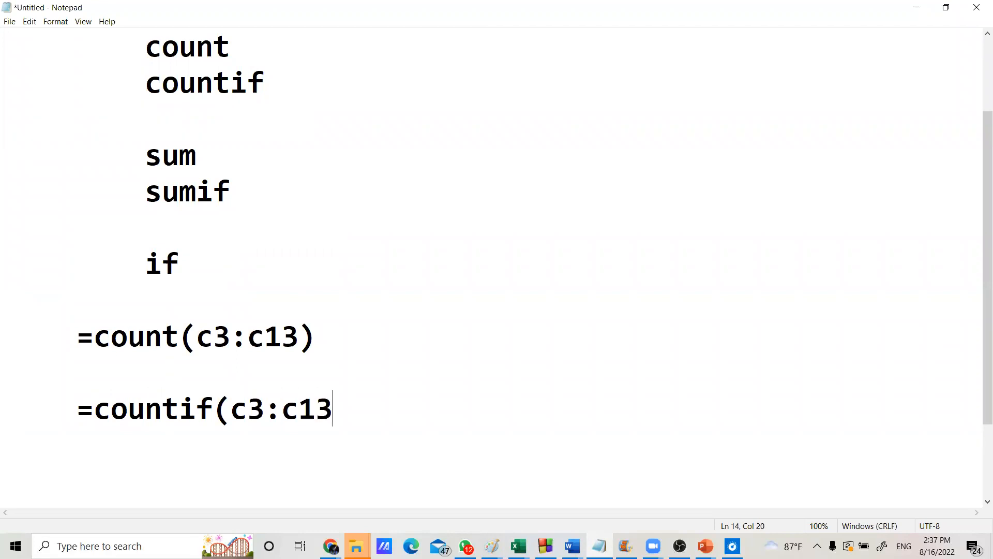
Complete the countif line in the notes with the criterion ">50" and a closing bracket
text(,)
text(">50)
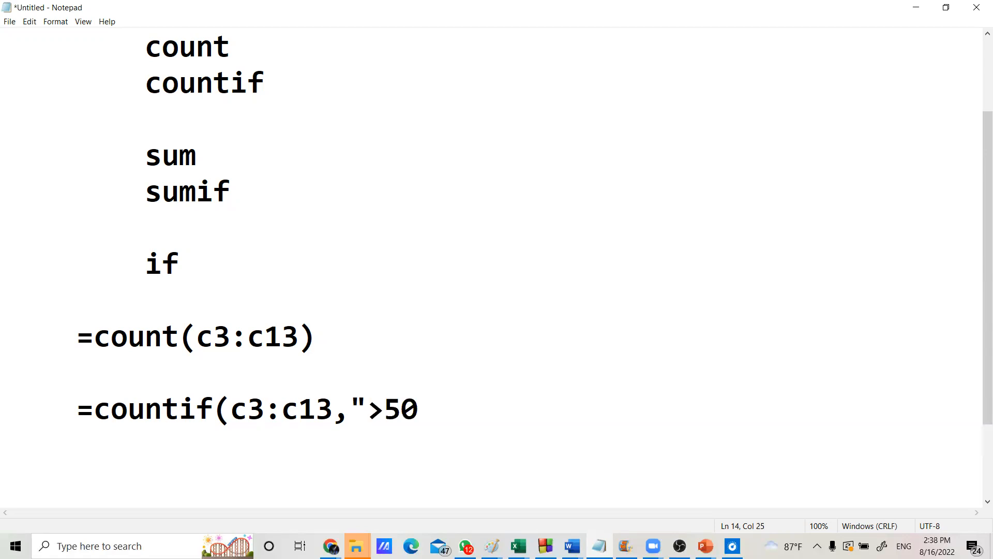
text("))
drag(978, 328, 979, 374)
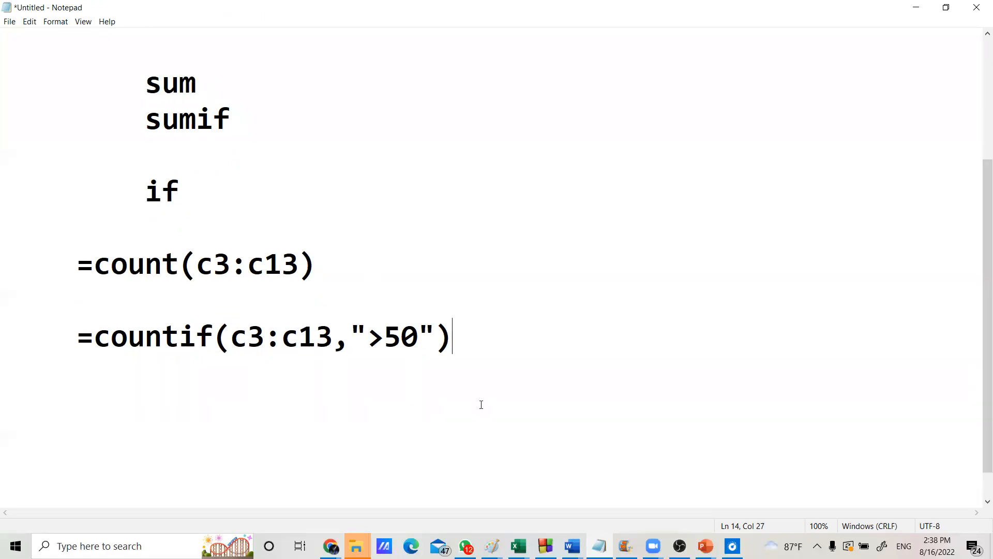
Return to Excel, enter =countif(C3:C13,">50") in C16 beside "Use of countif", and reselect the cell to show its formula
click(916, 9)
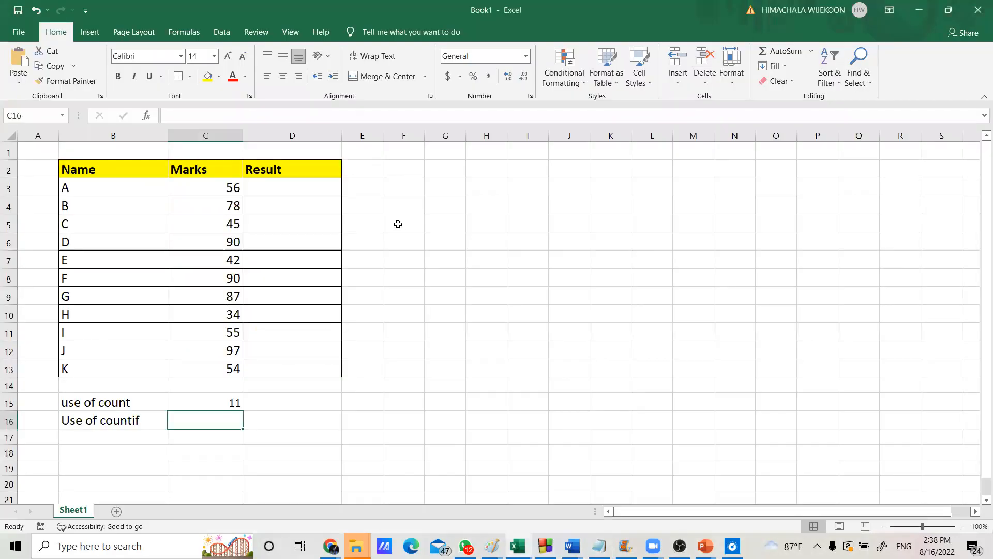
click(232, 113)
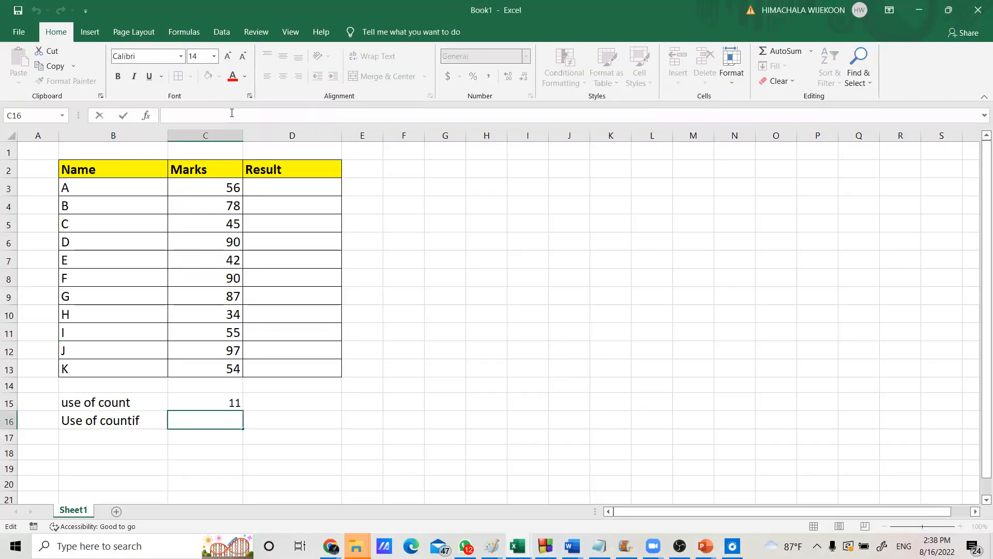
text(=)
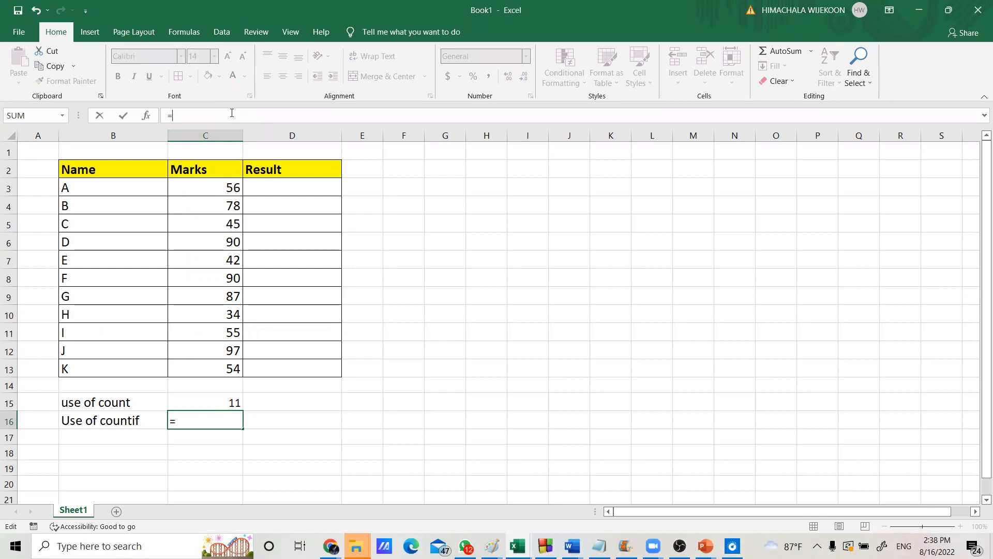
text(c)
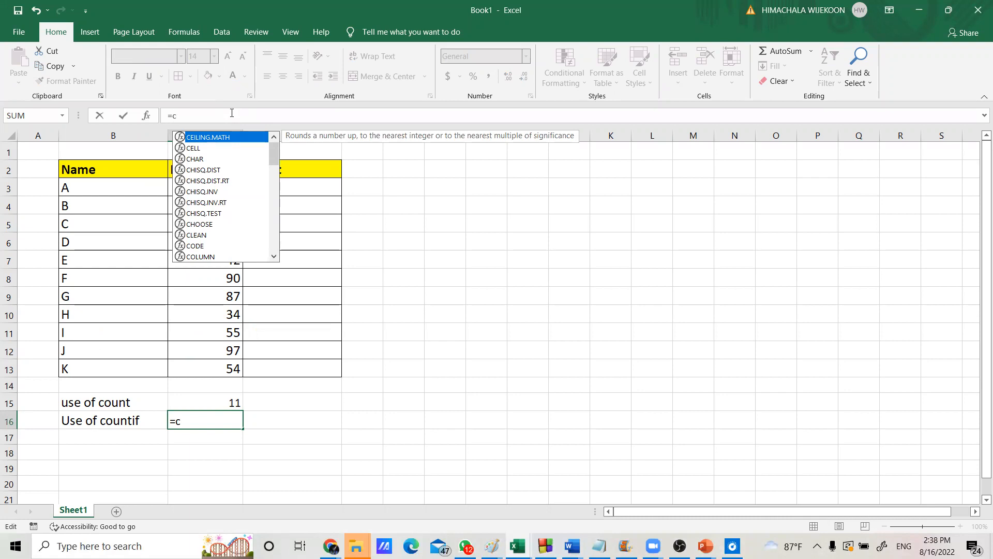
text(ount)
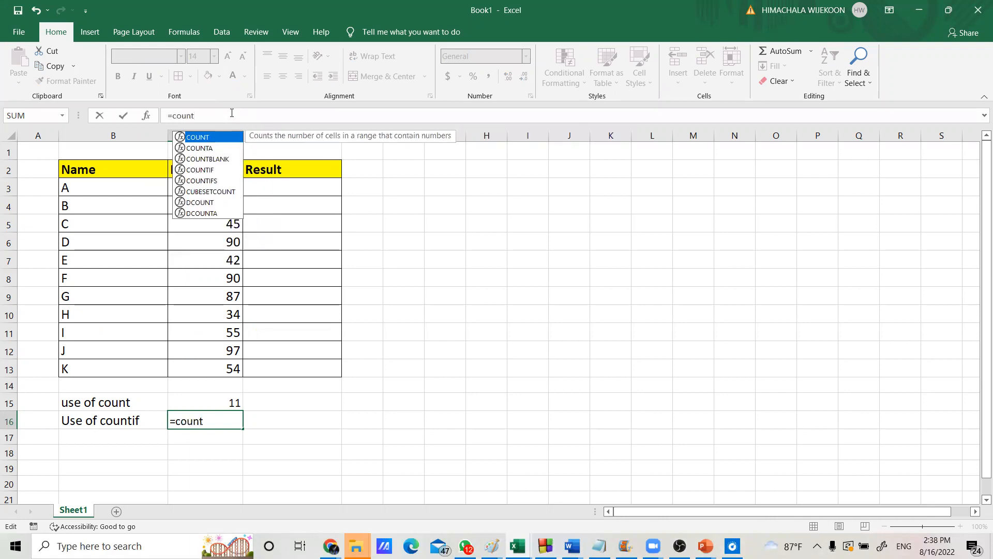
text(if)
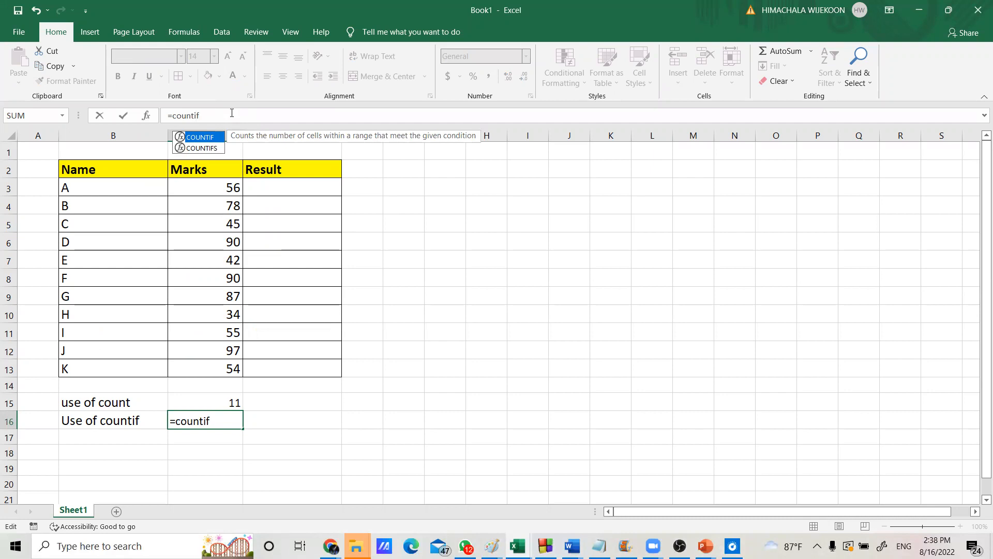
text(()
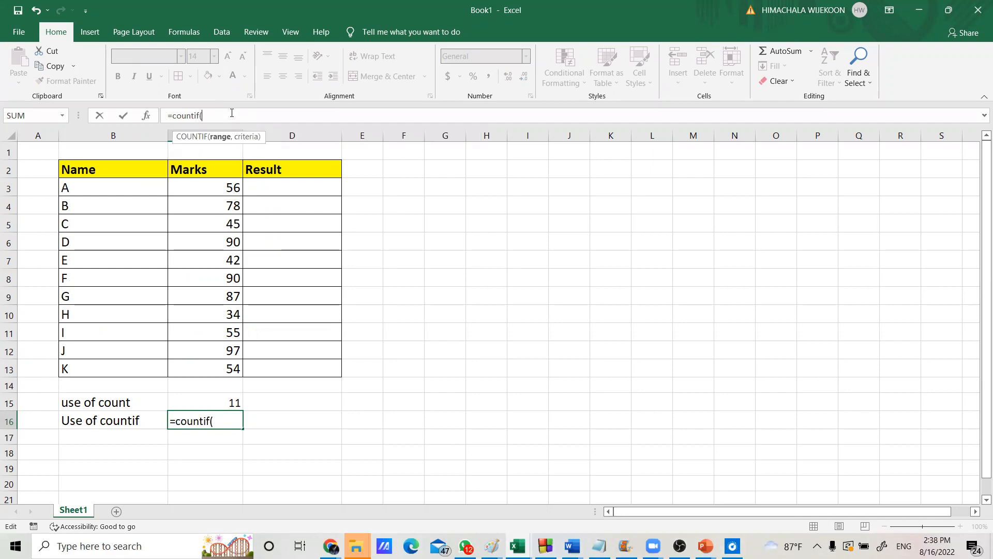
drag(201, 190, 198, 367)
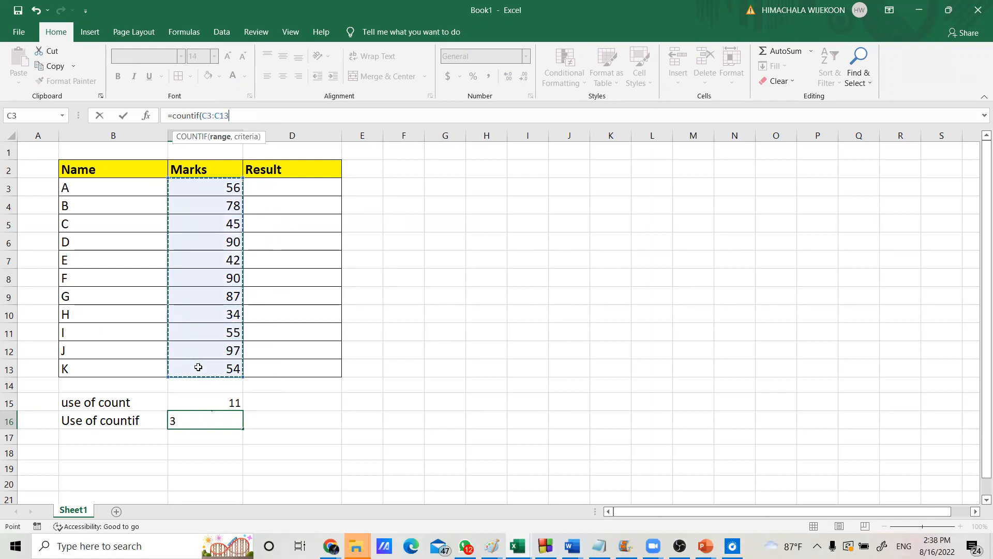
text(,)
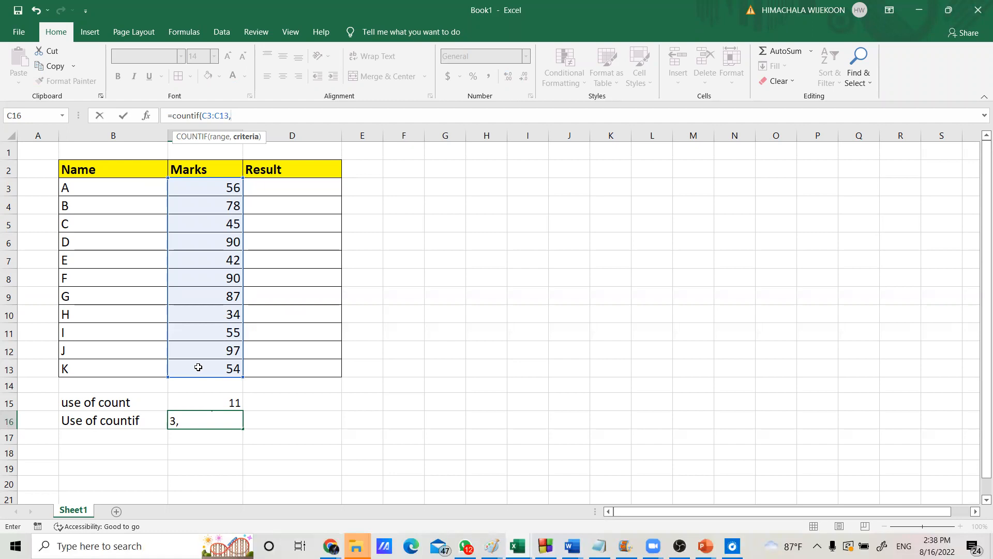
text(">50)
text("))
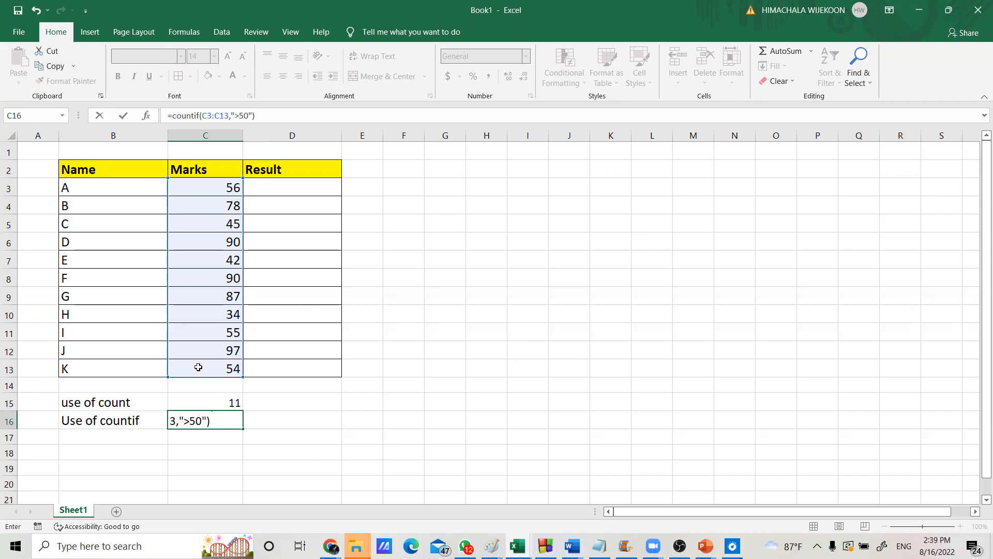
key(Return)
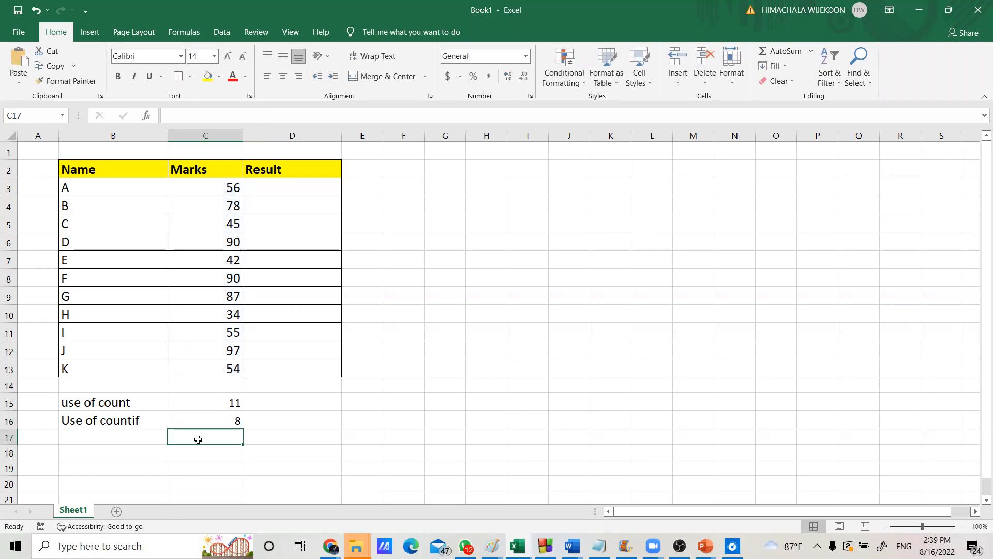
click(200, 416)
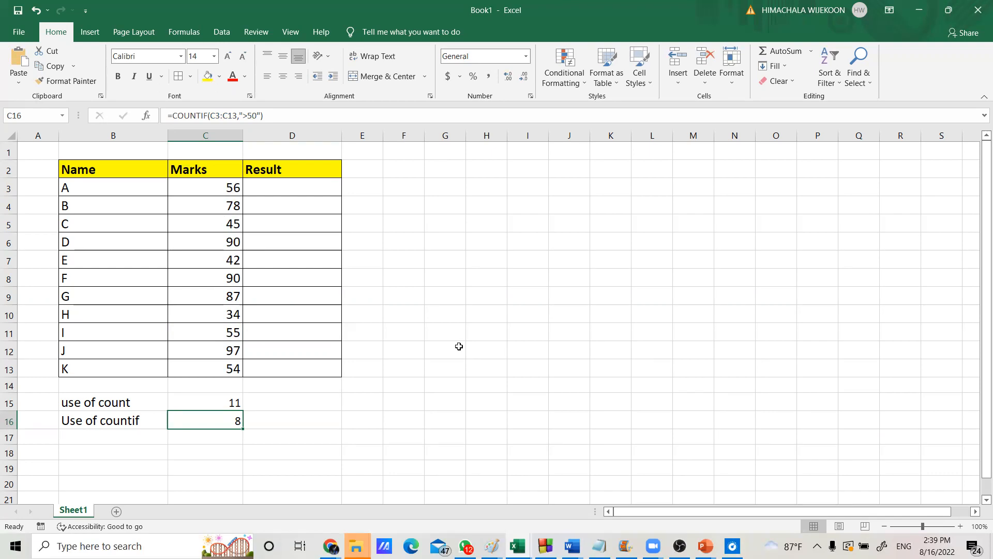
Enter the label "Use of Sum" in cell B18, leaving one empty row below the countif label
click(140, 452)
text(Sum)
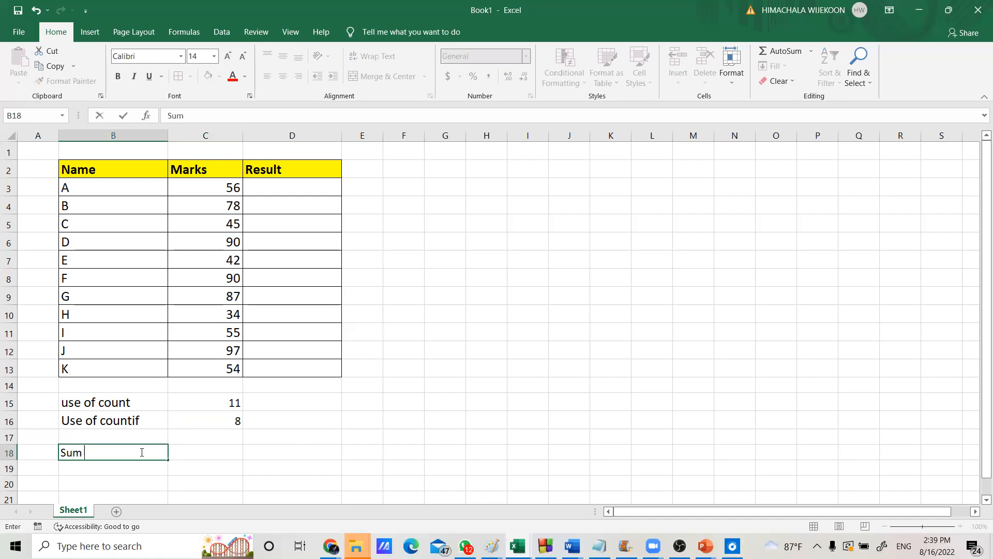
key(BackSpace)
key(BackSpace)
key(BackSpace)
text(Use of Sum)
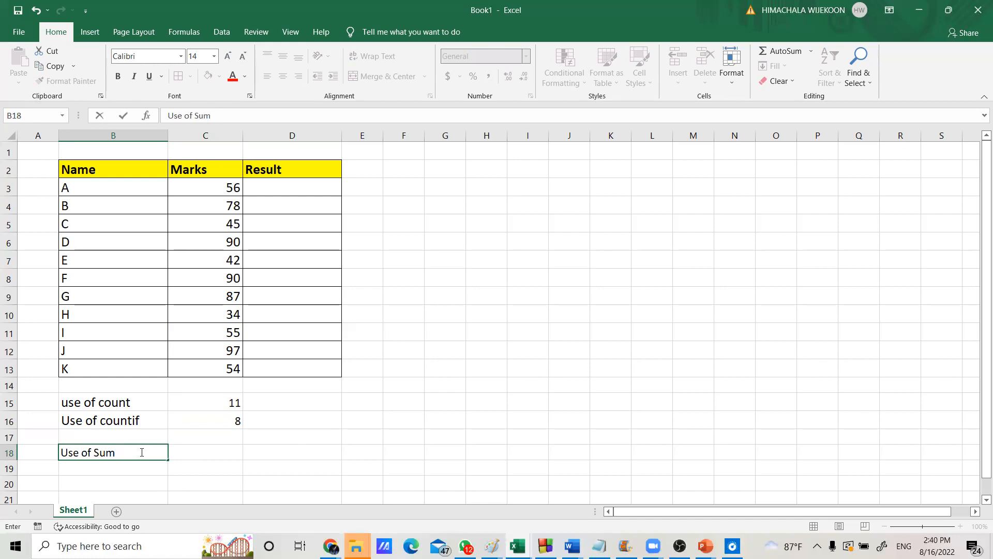
click(202, 452)
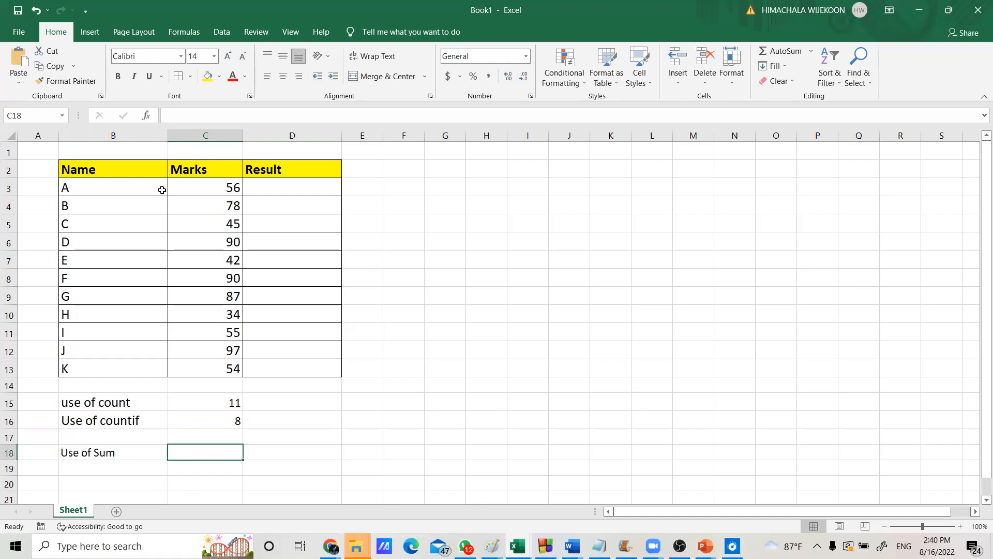
Enter the formula =sum(C3:C13) in C18 beside the "Use of Sum" label, and select B19 below that label
drag(219, 188, 226, 367)
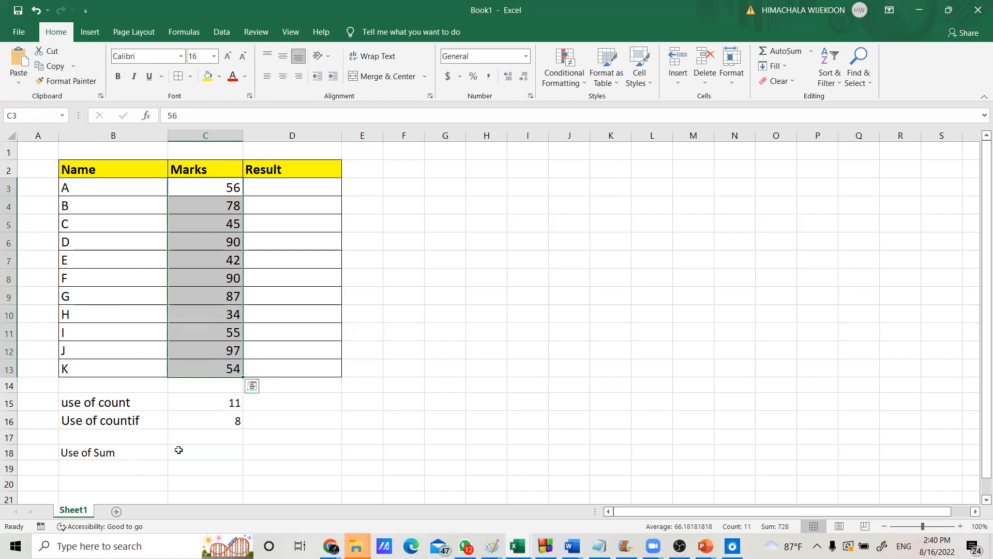
click(197, 448)
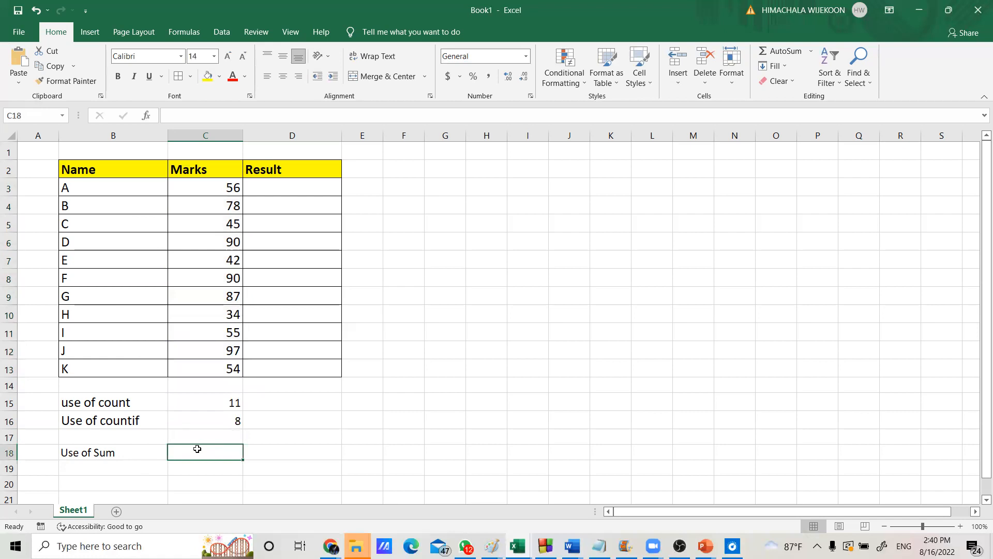
click(241, 116)
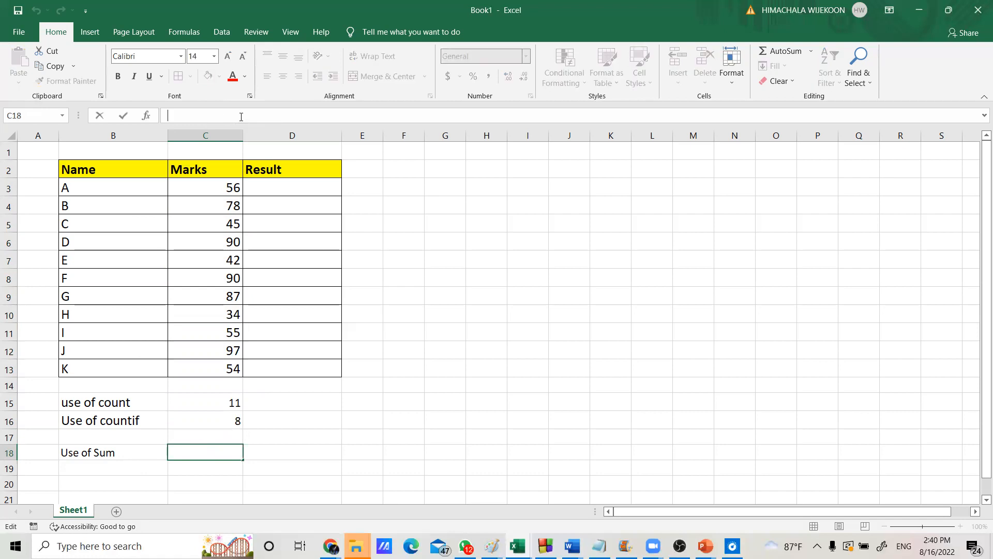
text(=)
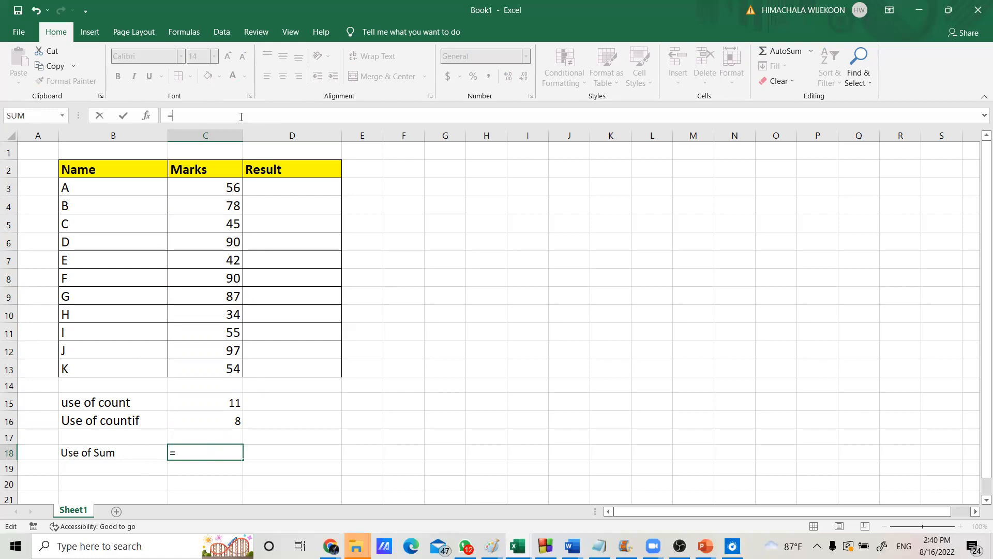
text(s)
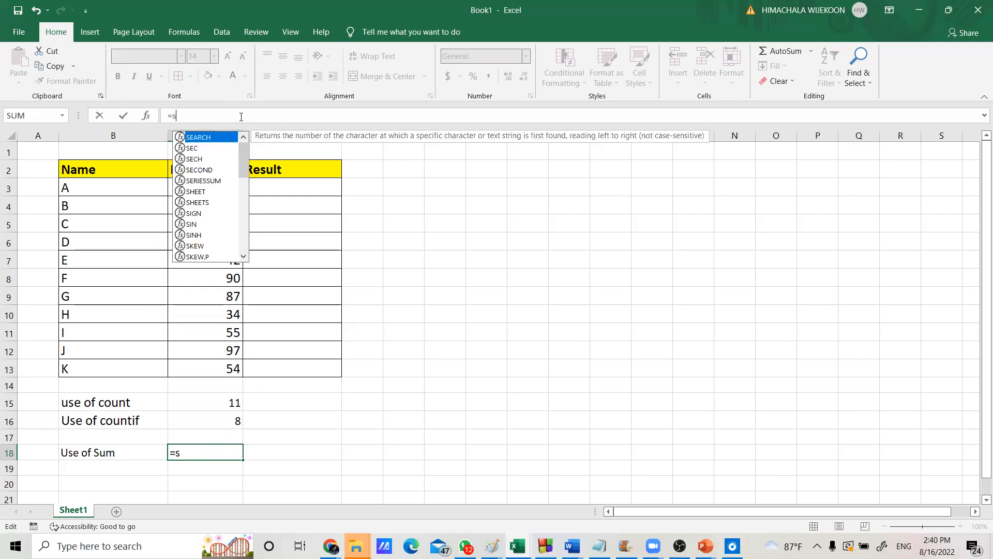
text(um)
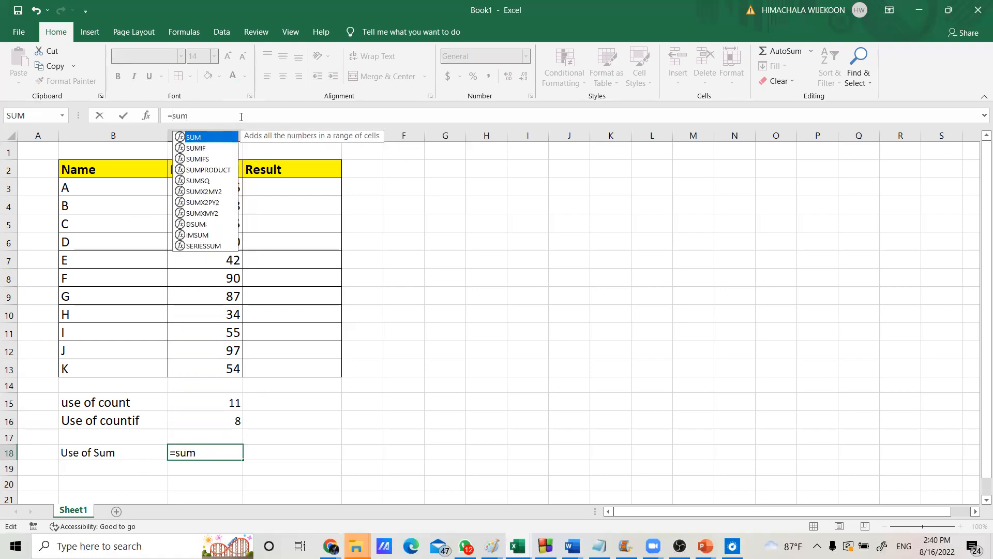
text(()
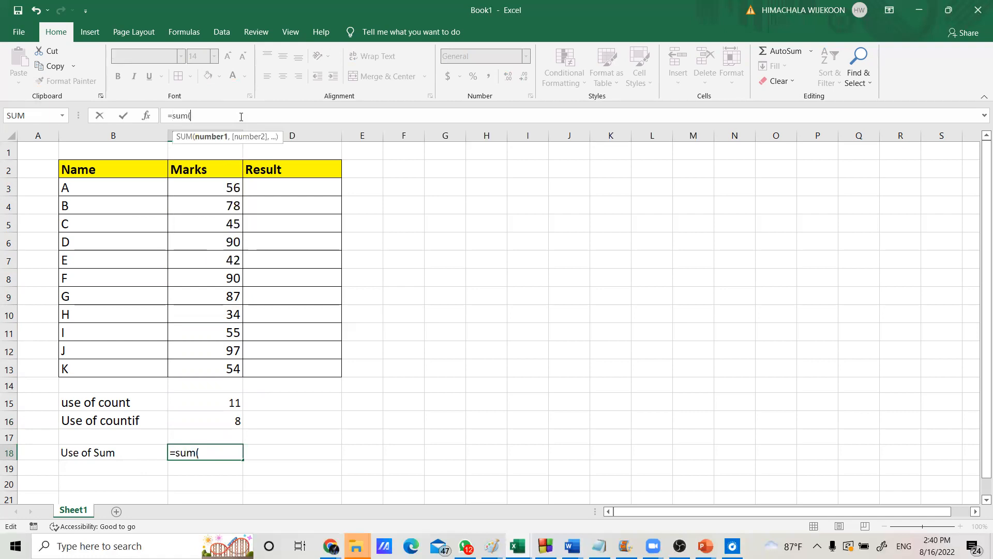
drag(215, 190, 217, 366)
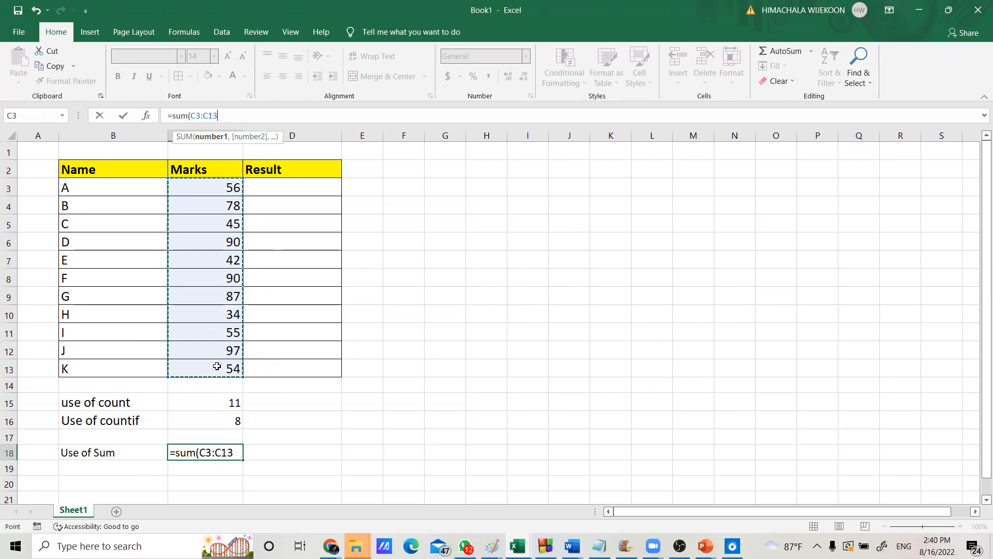
text())
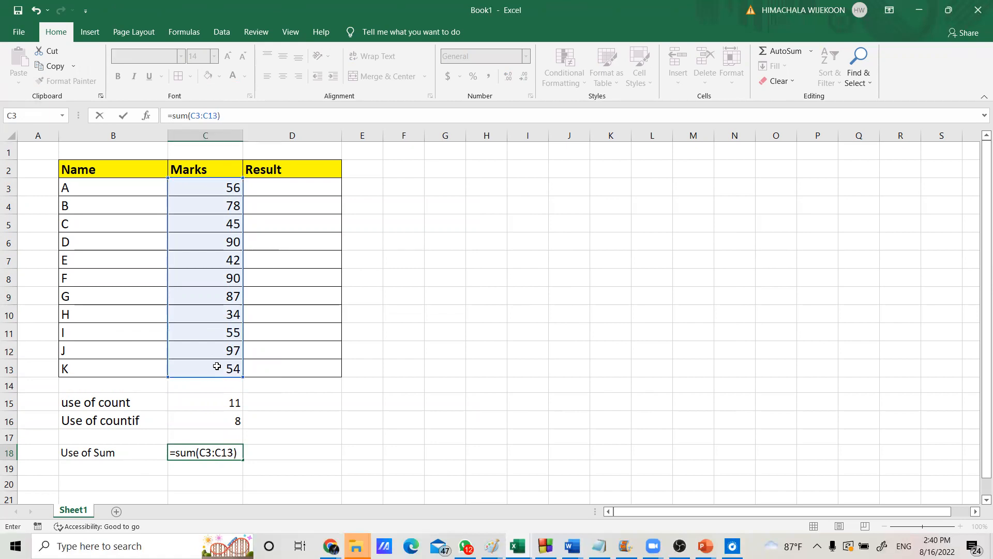
key(Return)
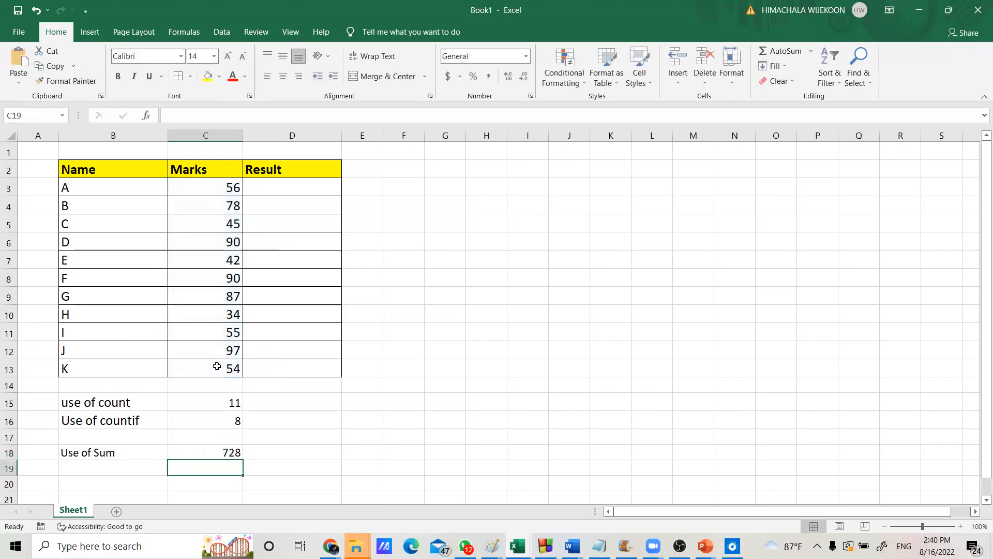
click(217, 453)
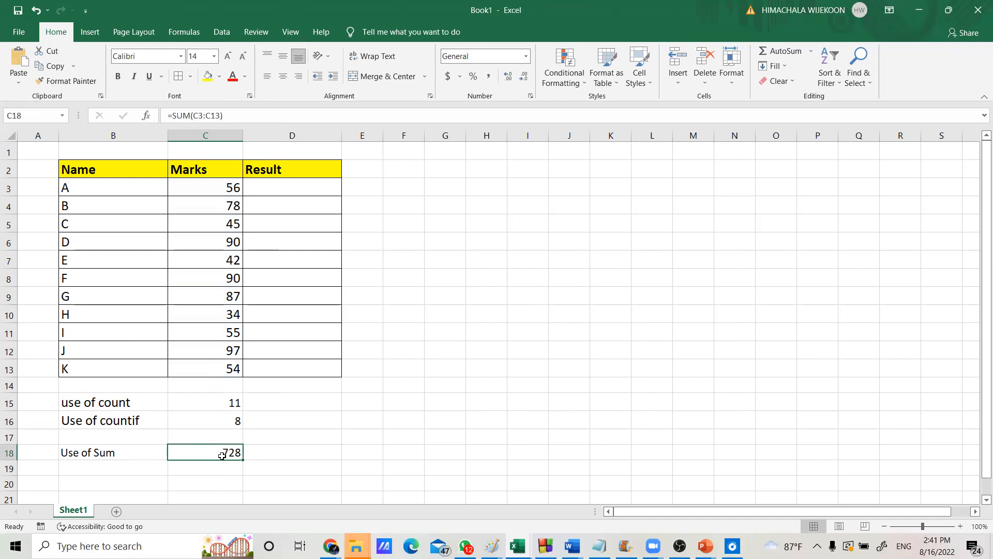
click(151, 471)
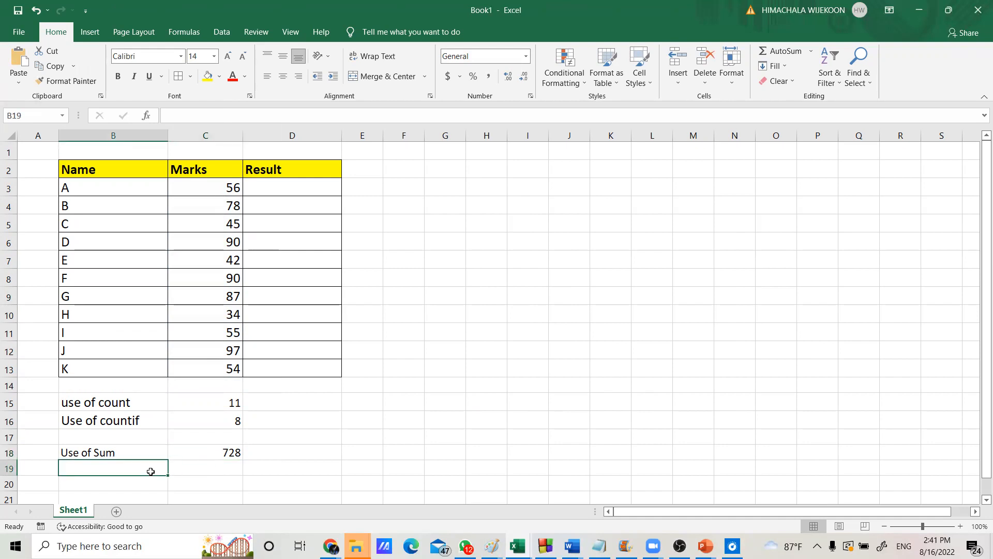
Enter the label "Use of Sum if" in cell B19, directly below the "Use of Sum" label
text(U)
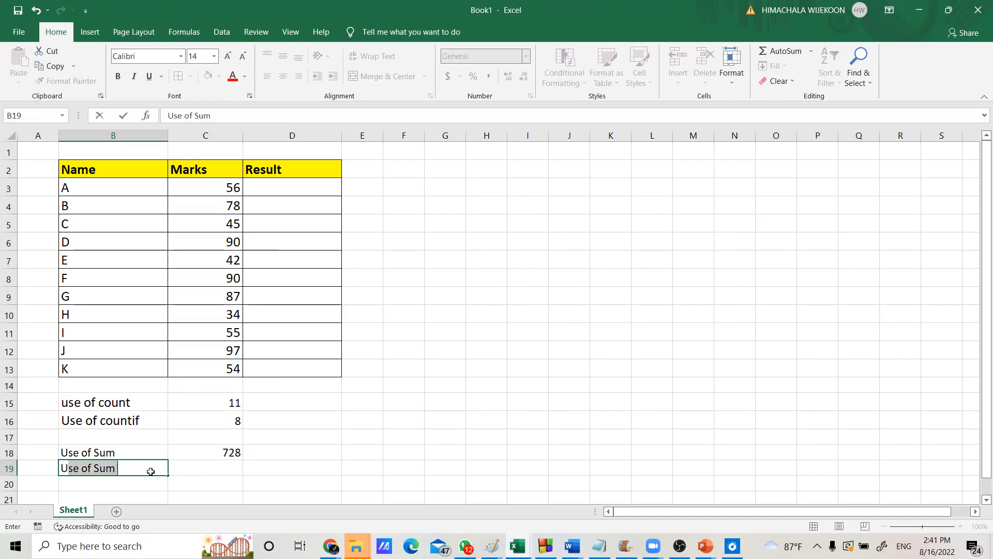
key(Return)
click(148, 467)
double_click(149, 466)
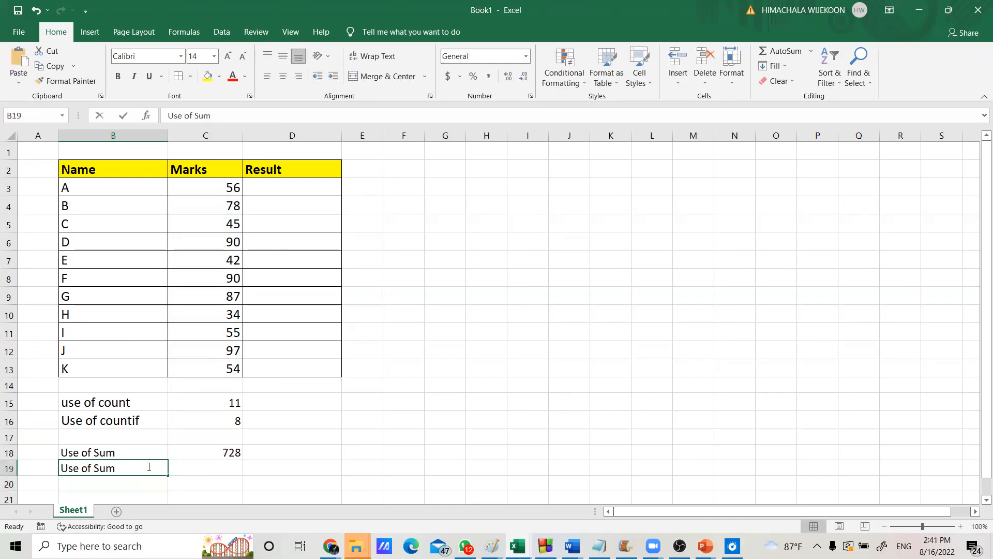
text(if)
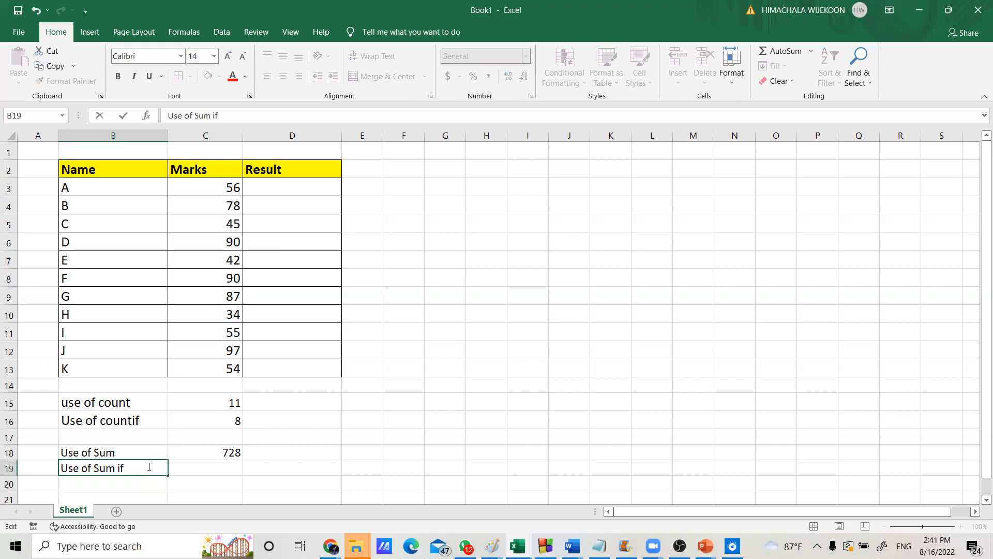
click(146, 479)
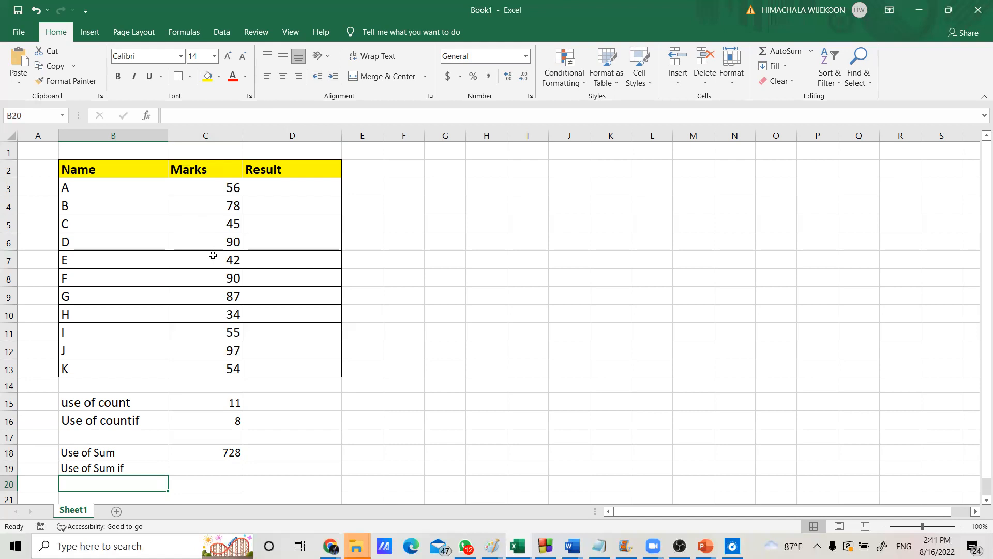
click(215, 187)
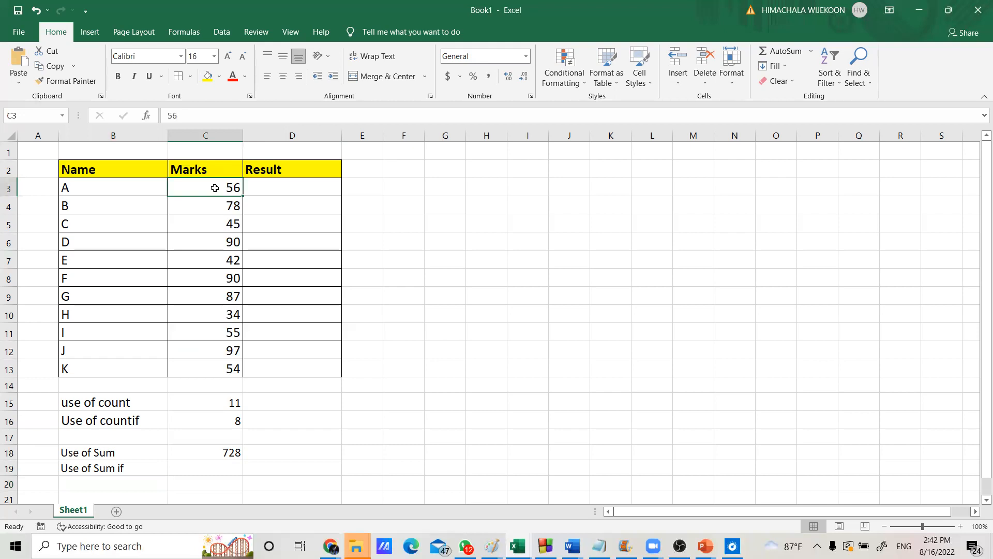
click(205, 209)
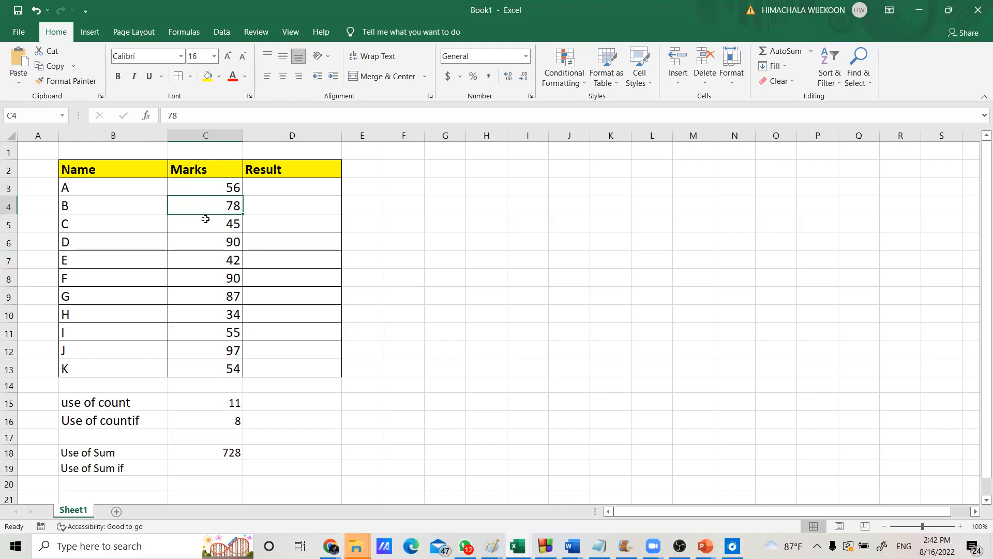
click(205, 222)
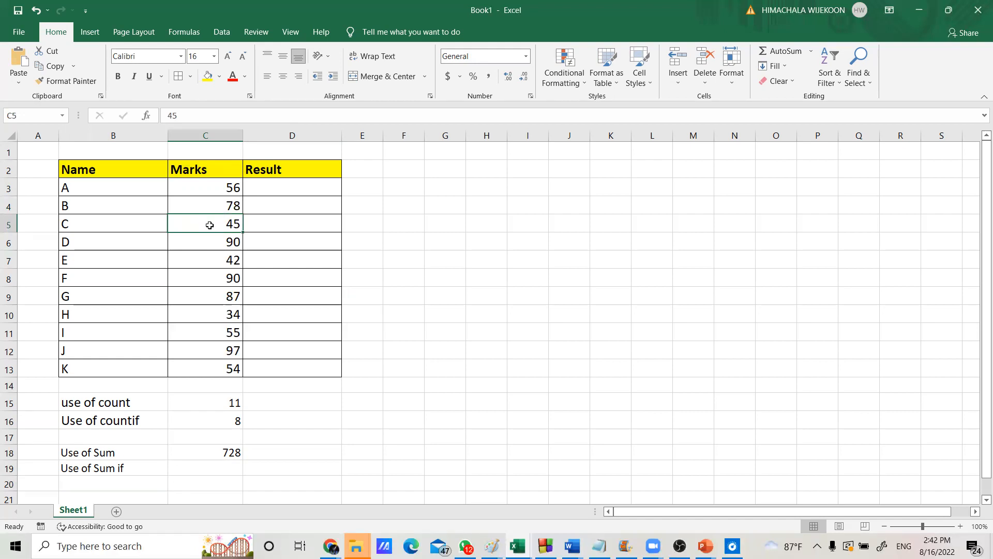
click(222, 186)
click(217, 206)
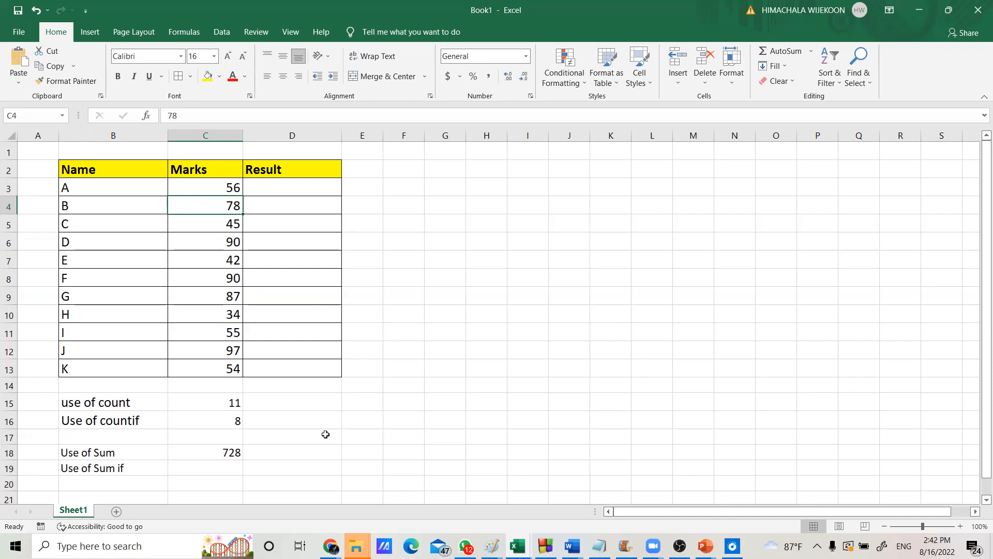
Enter the formula =sumif(C3:C13,">50") in C19 beside "Use of Sum if", and reselect the cell to show its formula
click(214, 470)
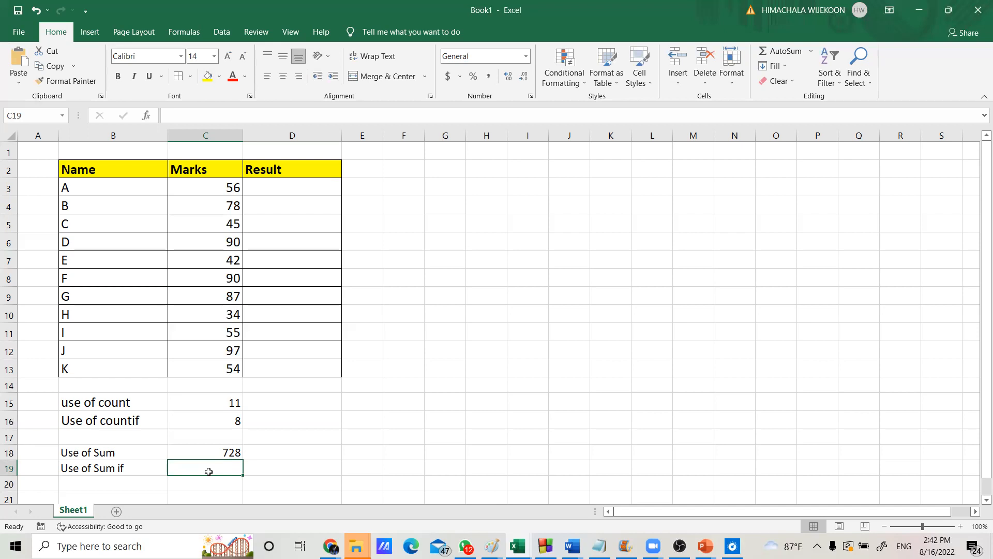
click(263, 114)
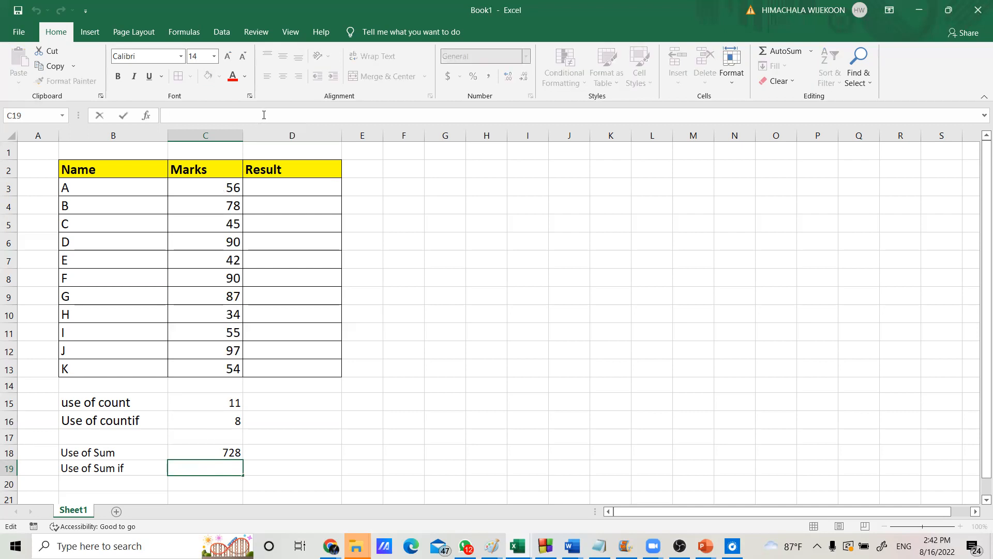
text(=)
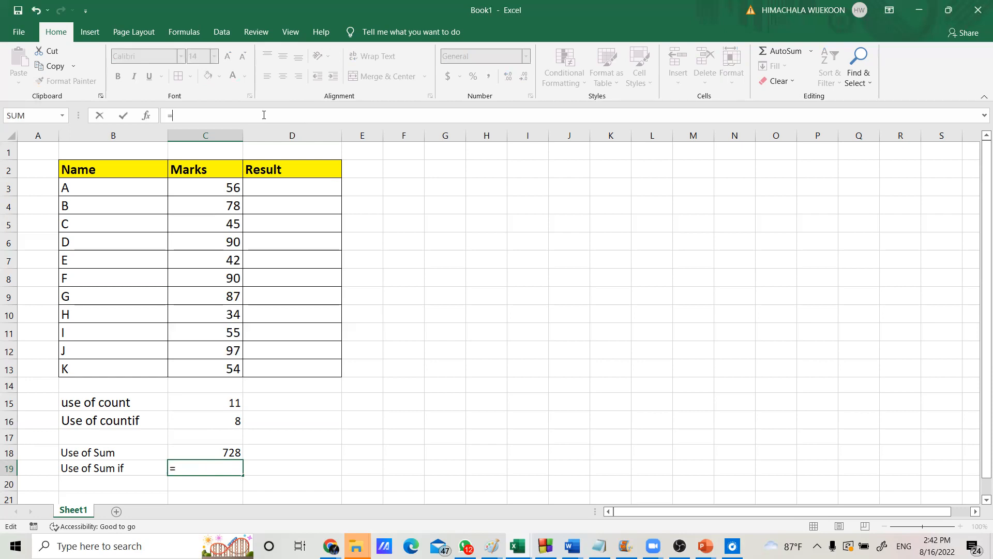
text(su)
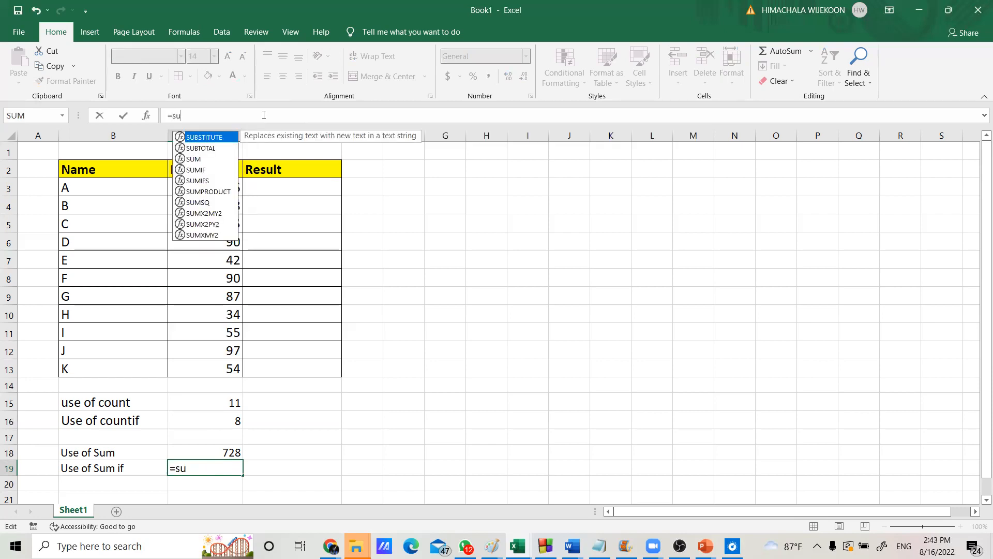
text(mif)
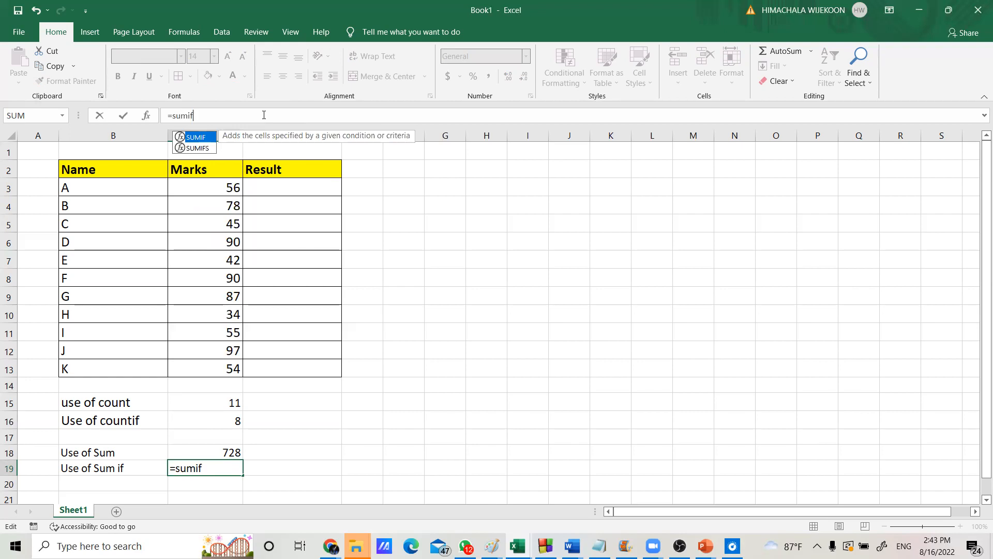
text(()
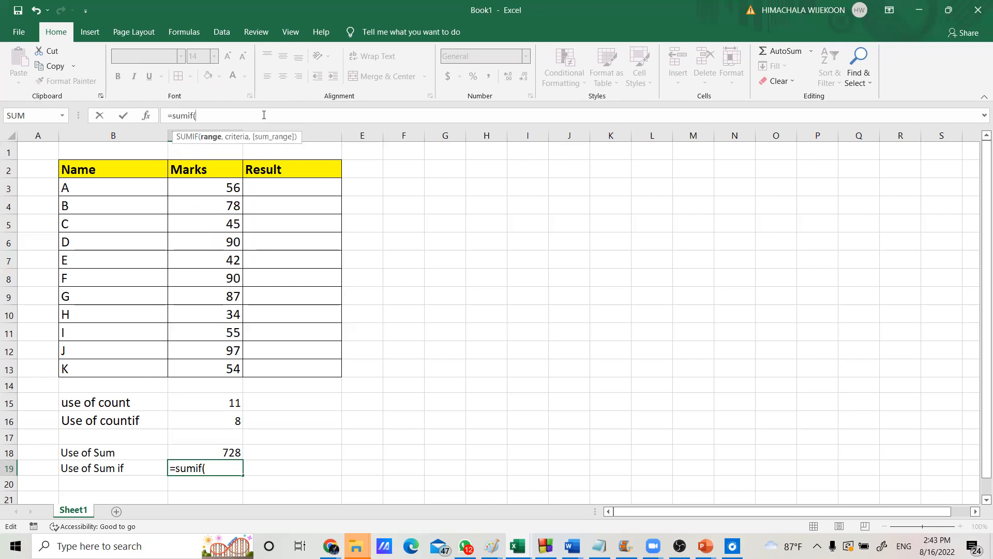
click(194, 191)
drag(194, 191, 203, 370)
text(,)
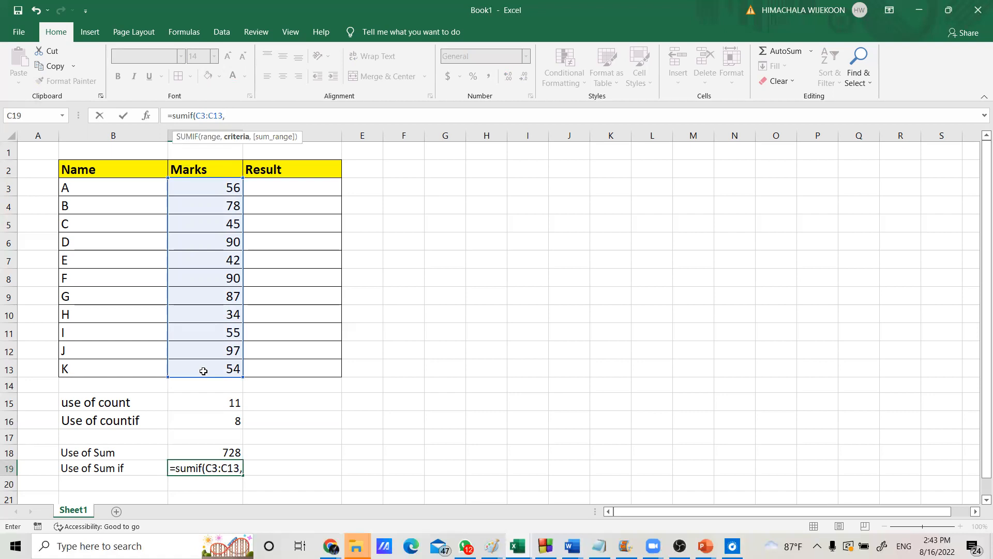
text(">50"))
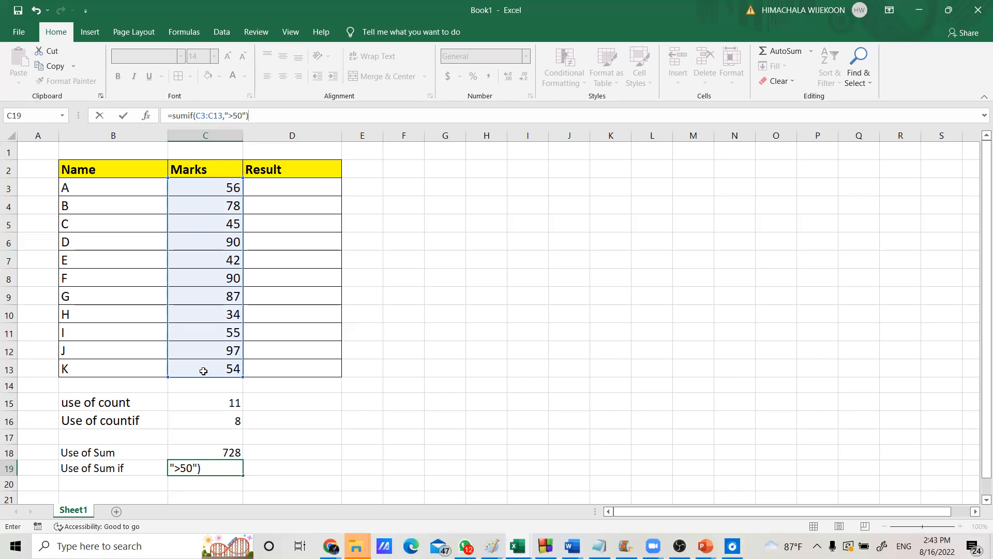
key(Return)
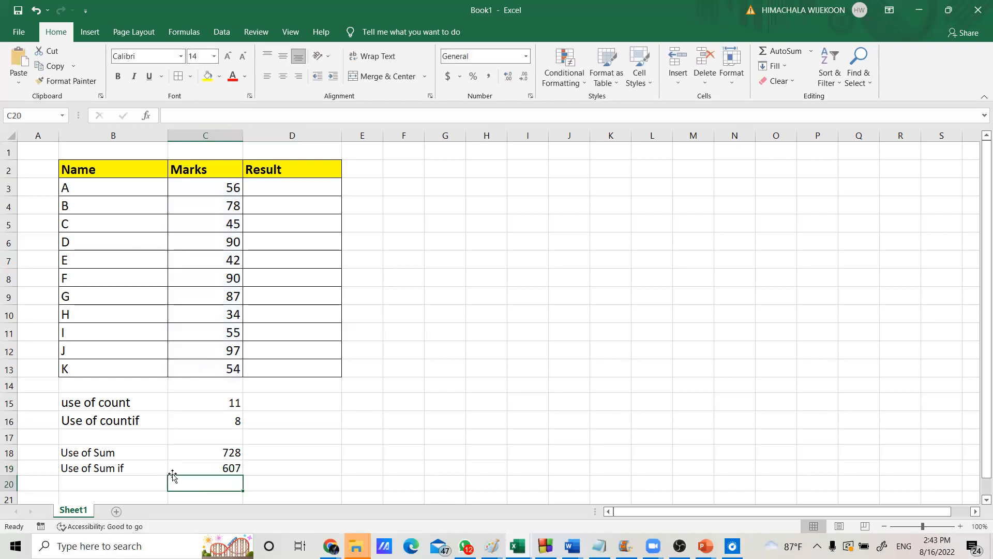
click(191, 464)
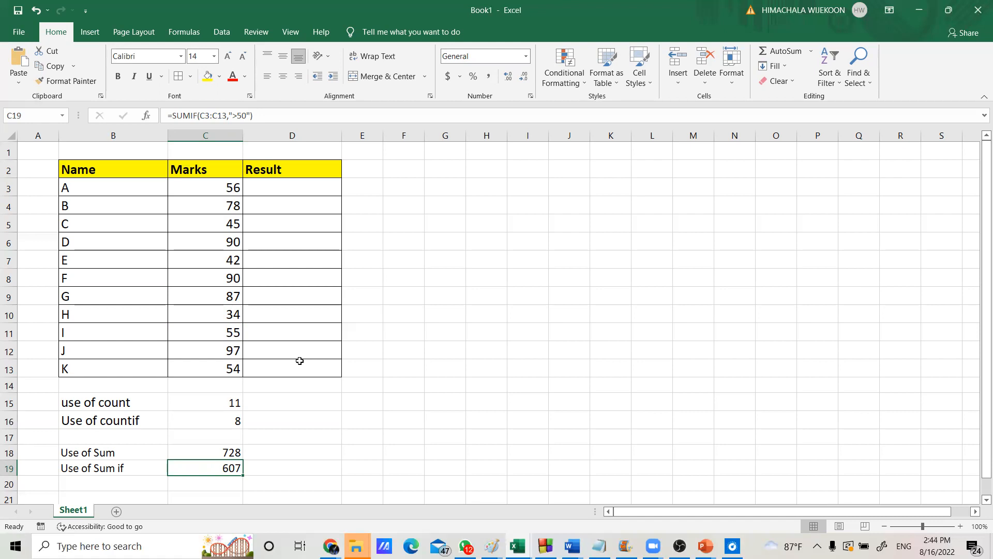
Select the first Result cell D3, switch to the Notepad notes and start a new line with =if( three lines below the countif formula
click(283, 192)
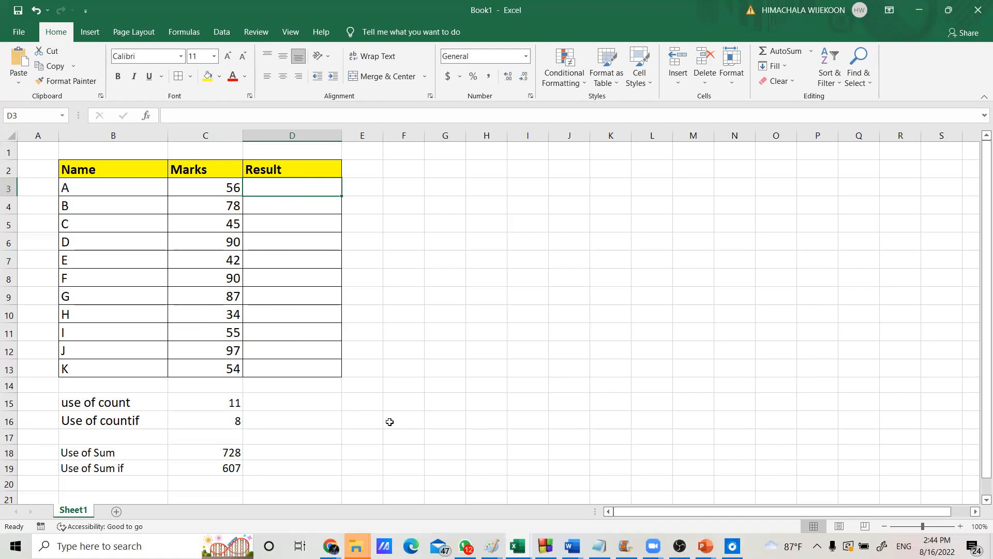
click(599, 546)
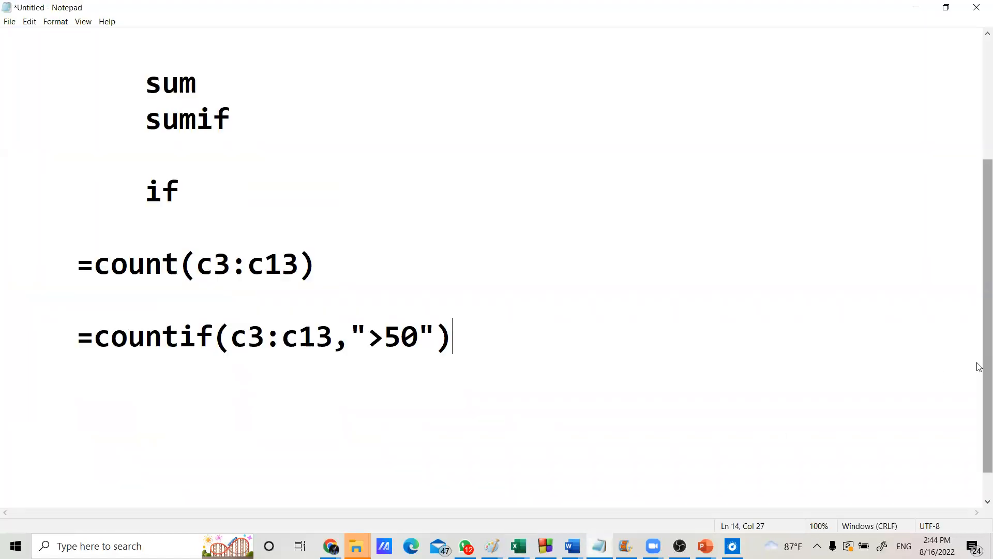
scroll(978, 395, down, 1)
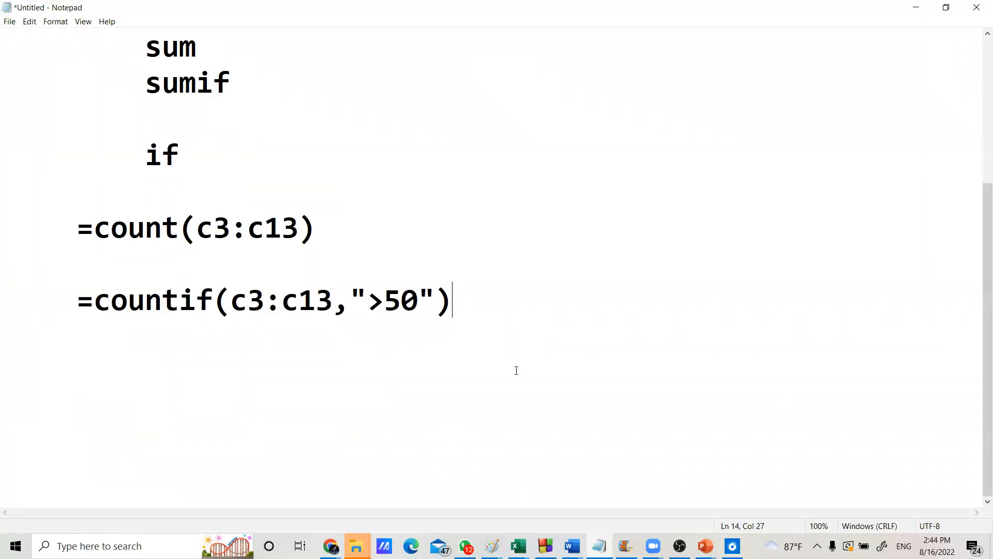
key(Return)
key(Return)
key(Return)
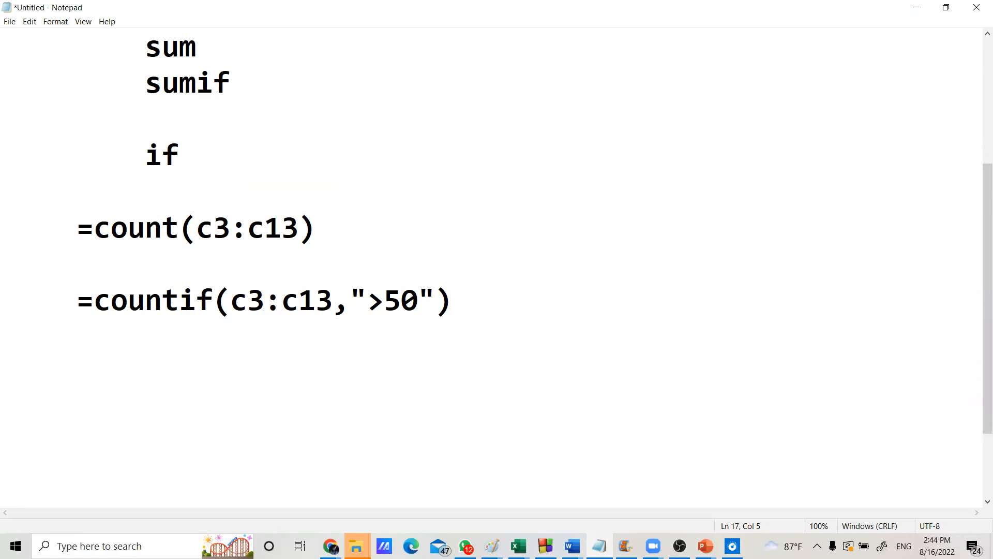
text(=if()
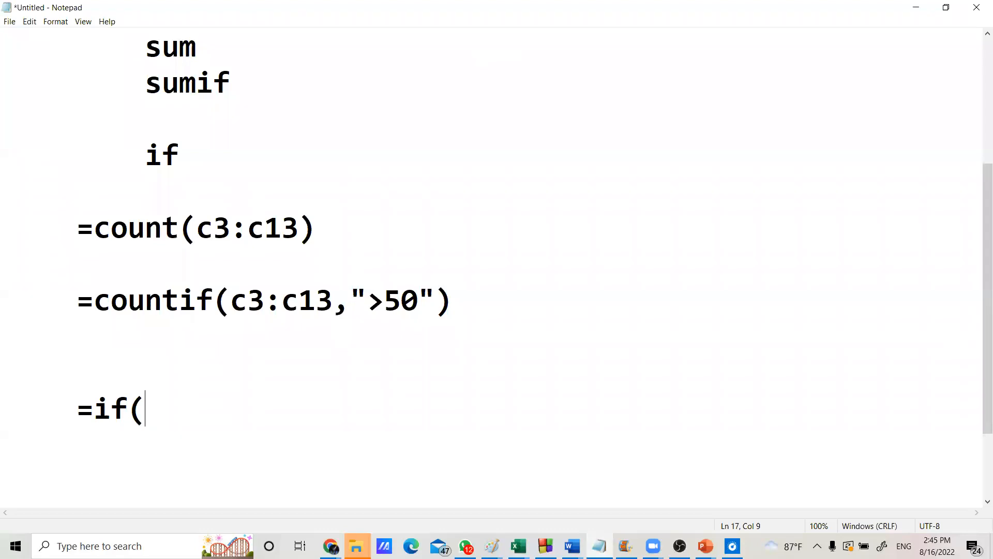
text(valu)
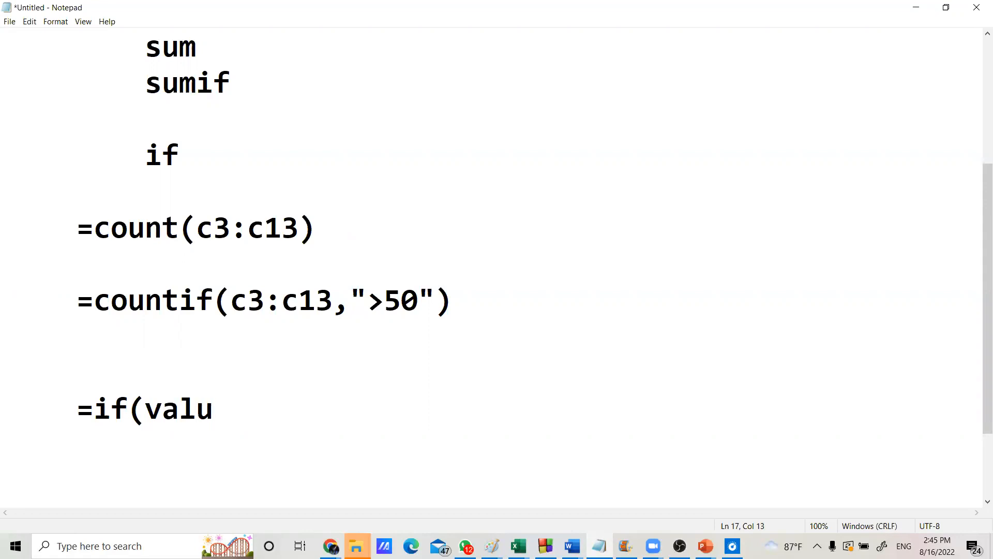
key(BackSpace)
key(BackSpace)
key(BackSpace)
key(BackSpace)
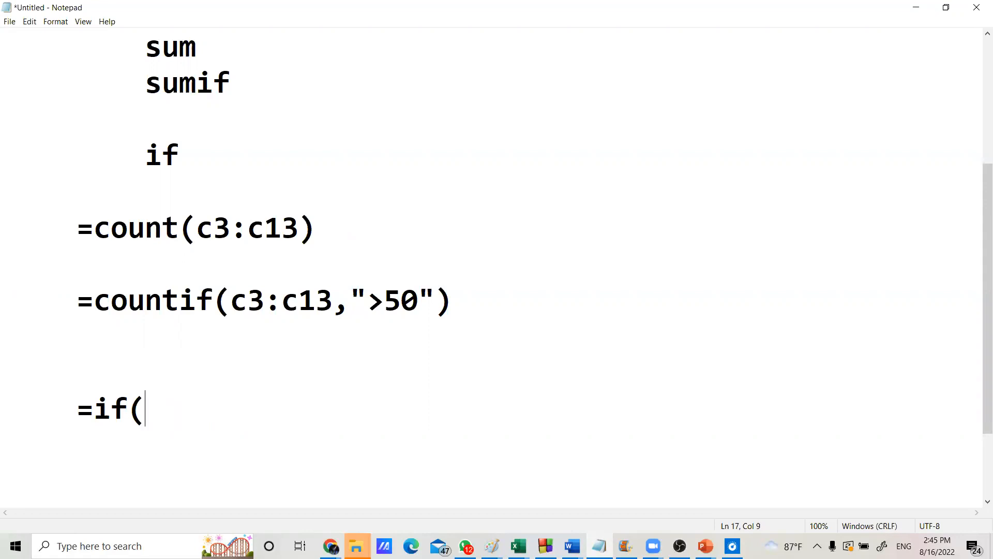
Add the first two arguments criteria,if_criteria_true after the opening bracket of the if line in the notes
text(crit)
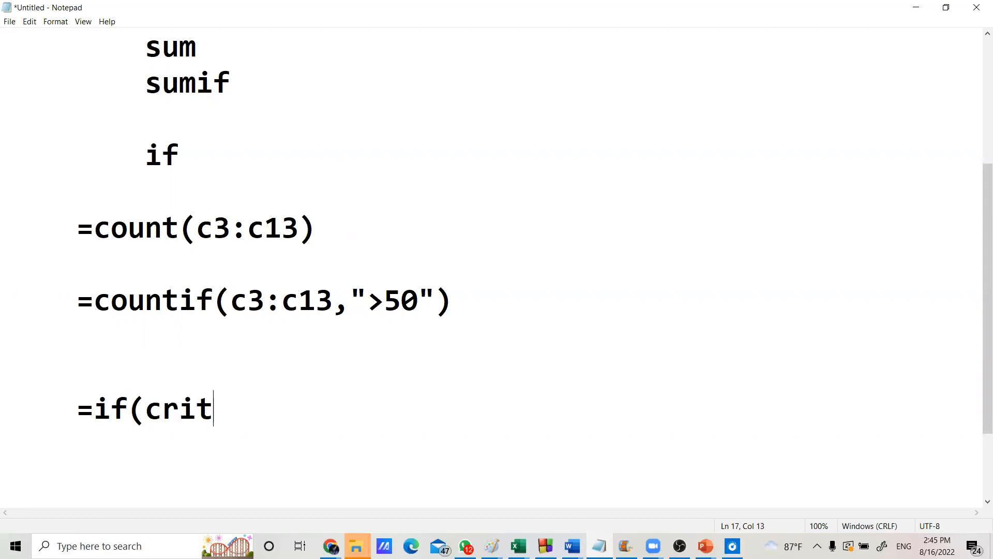
text(eria)
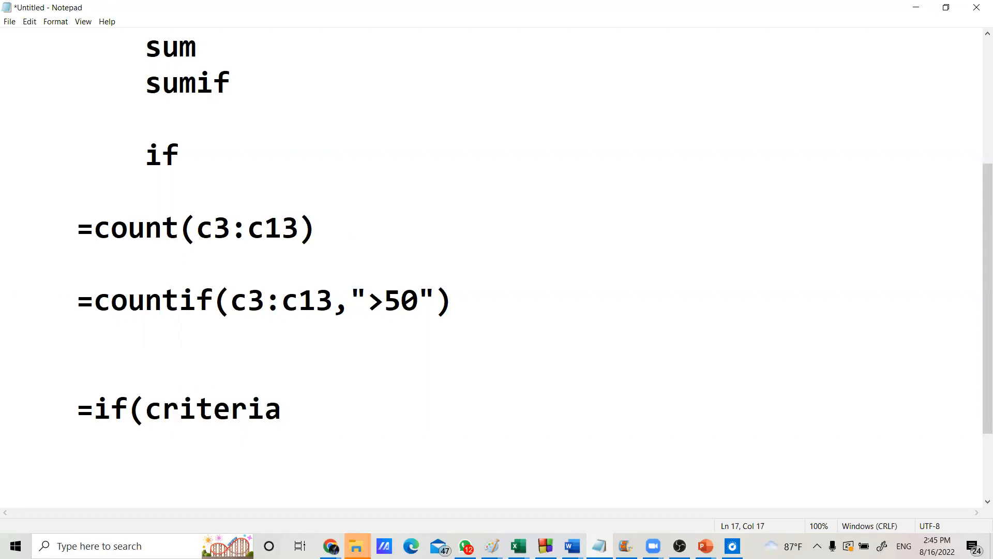
text(,)
text(if)
text(_cr)
text(iteri)
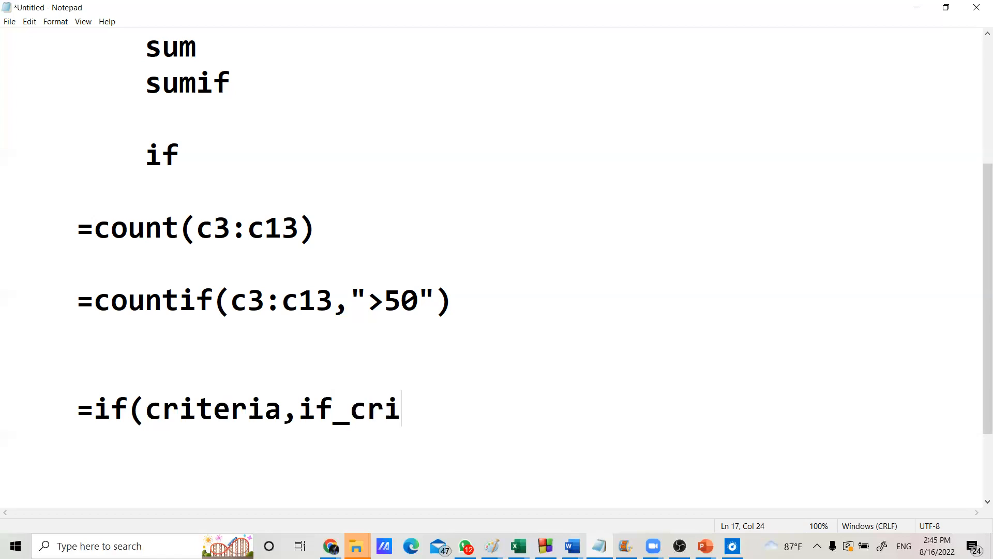
text(a_)
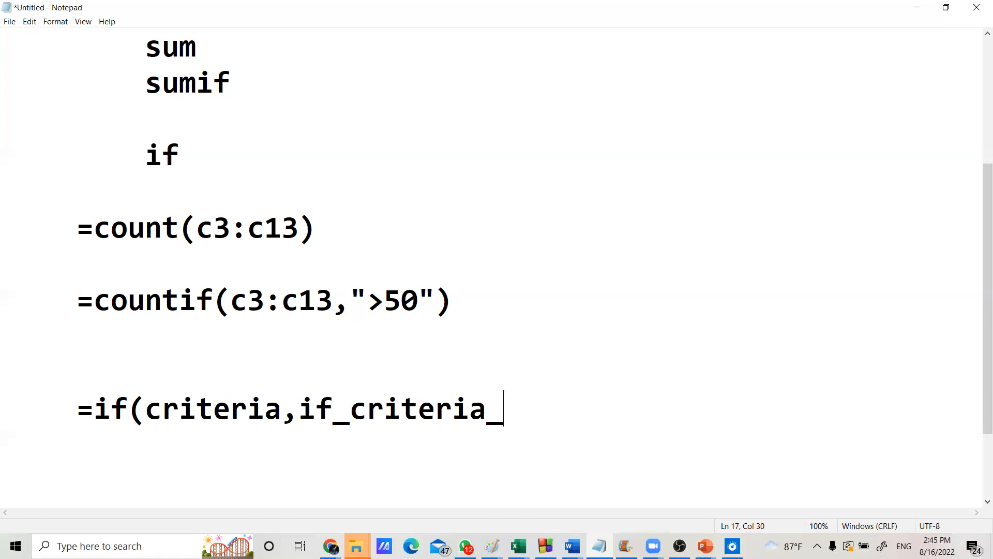
text(tr)
text(ue)
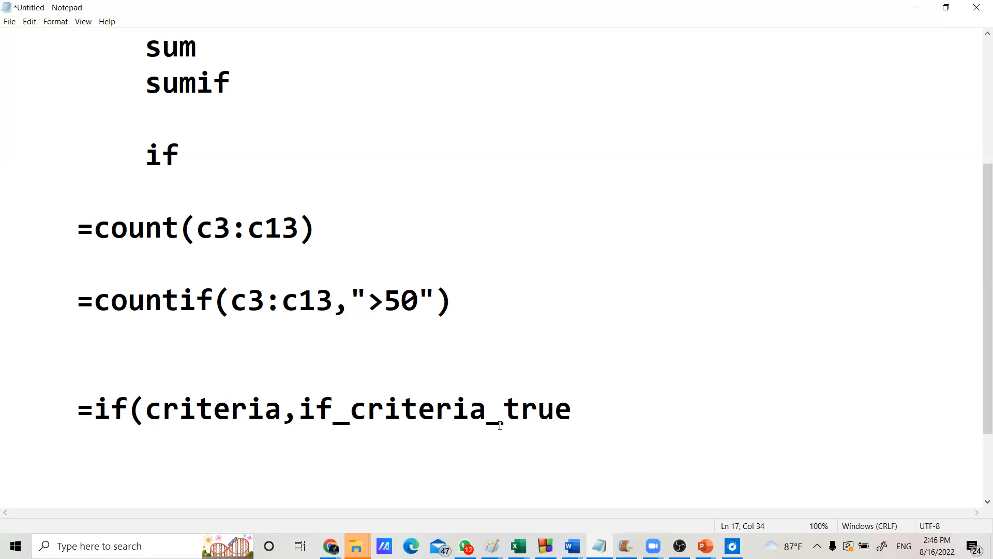
Complete the if line with ,if_criteria_false and a closing bracket, and start a new line below it after a blank line
text(,if)
key(BackSpace)
text(_cr)
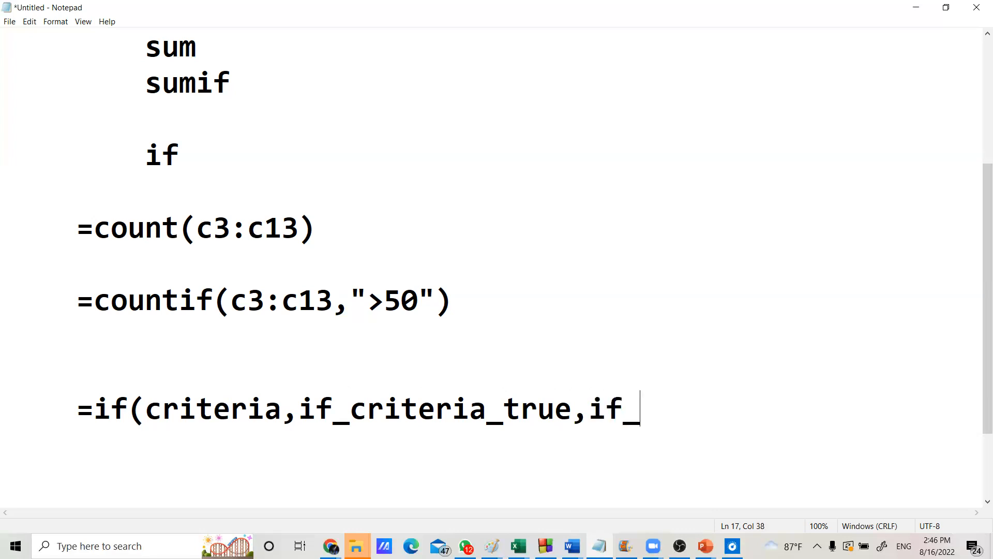
text(iter)
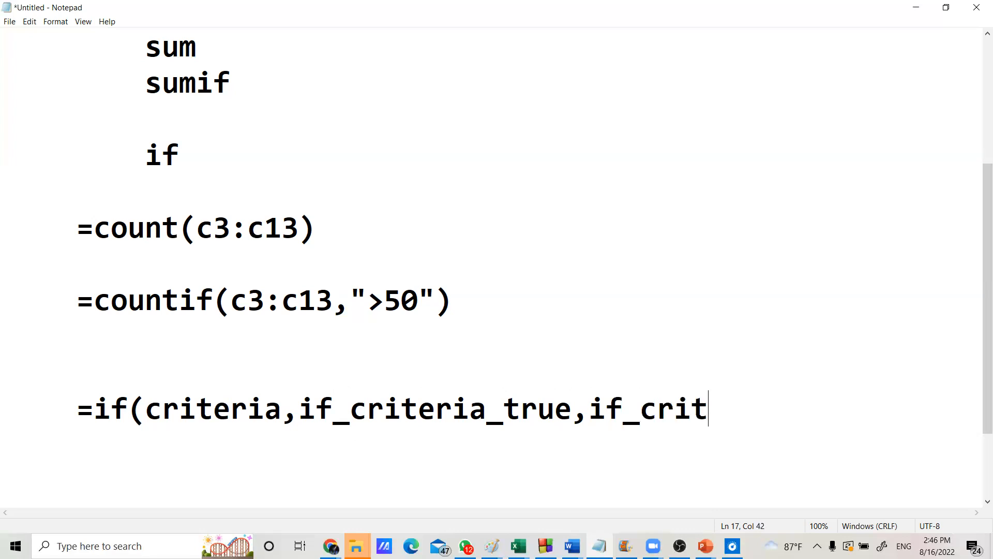
text(ia)
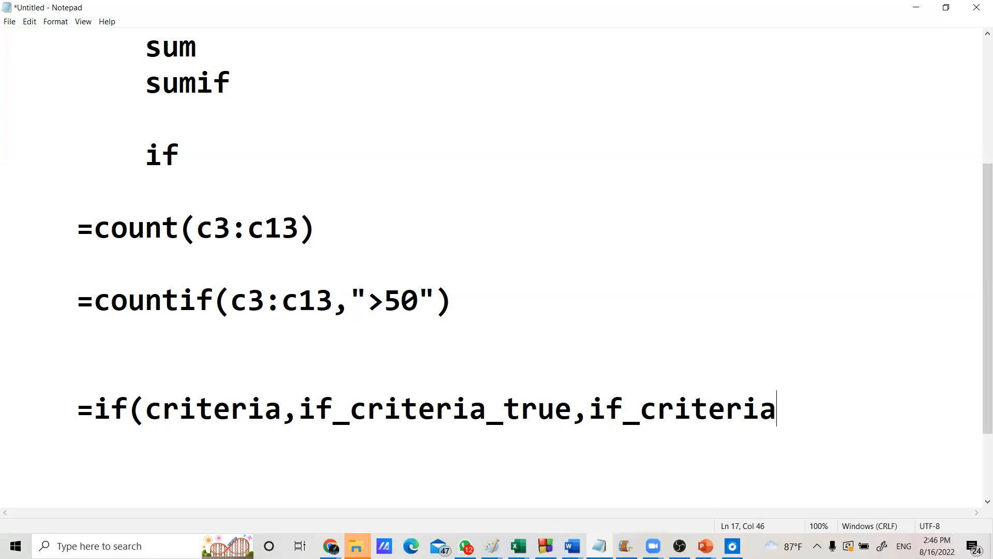
text(_false)
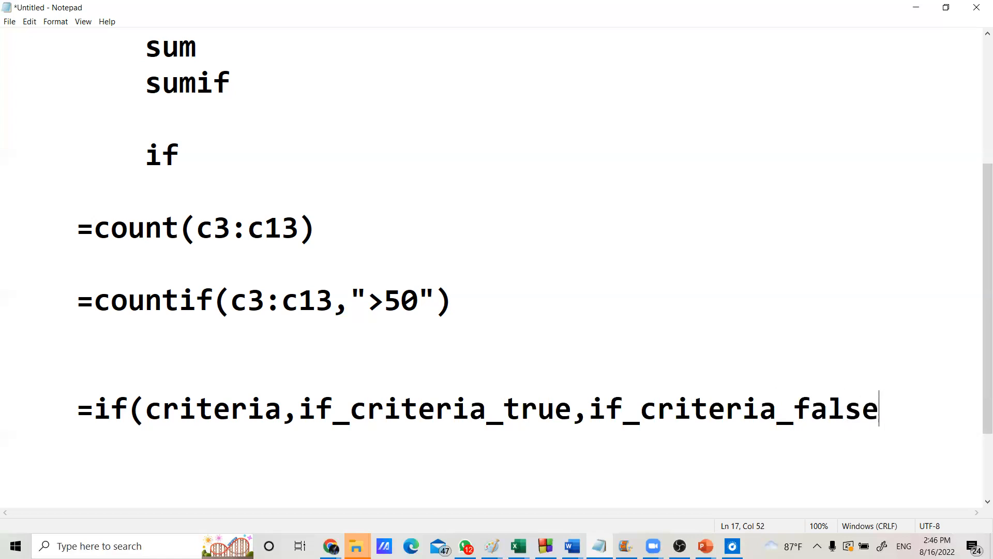
text())
key(Return)
key(Return)
key(Return)
key(Return)
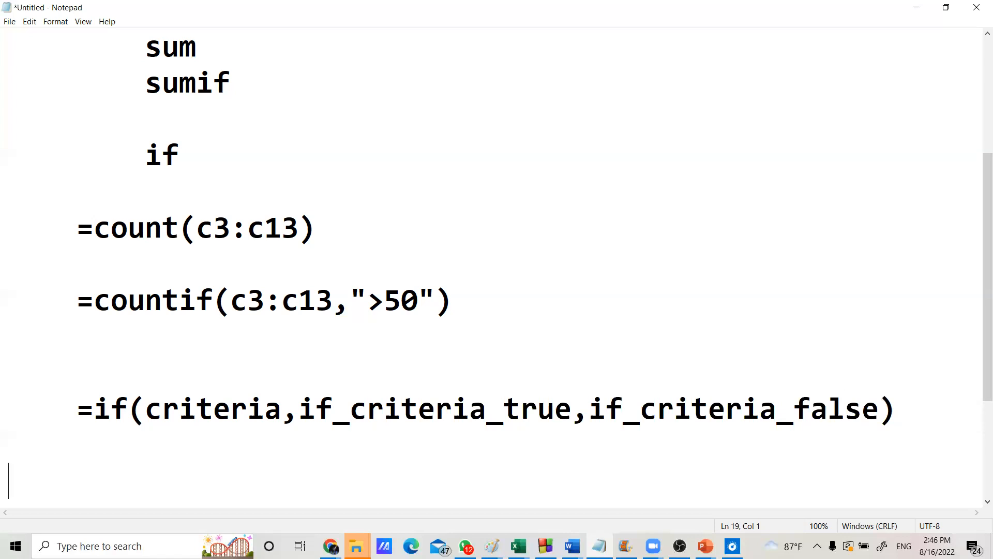
Remove the blank lines below the if syntax and start an example line directly under it with =if(marks>50,
key(BackSpace)
key(BackSpace)
key(BackSpace)
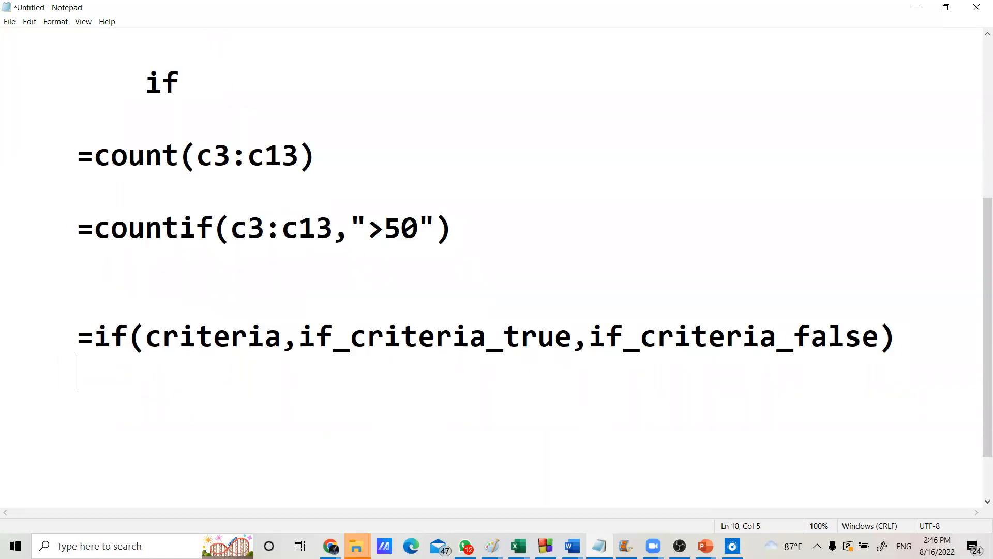
text(=if()
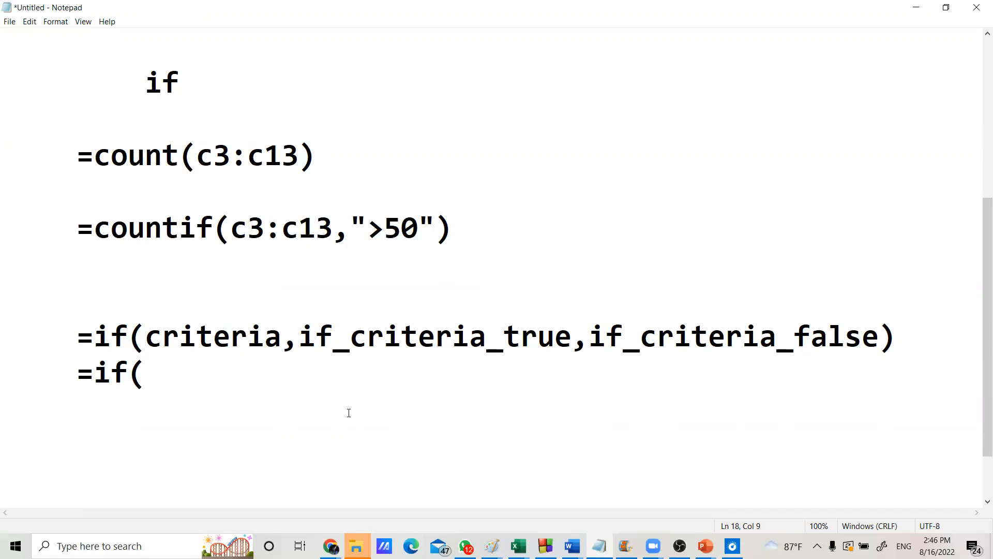
text(mar)
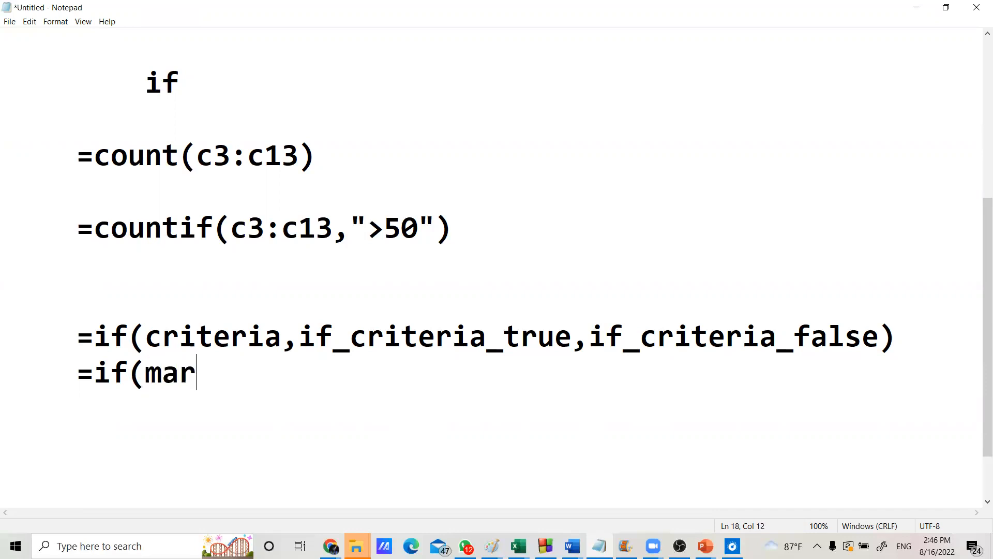
text(ks>50,)
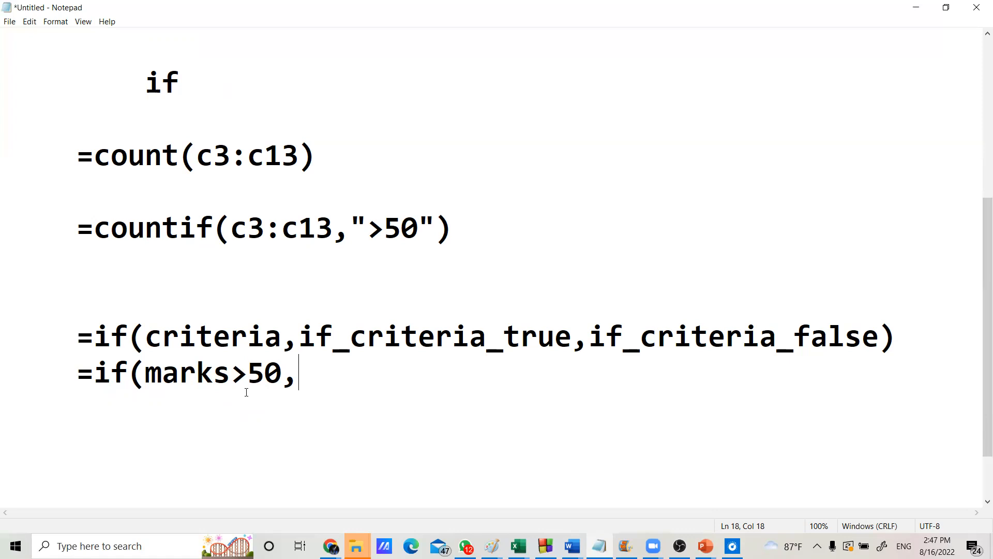
Complete the example if line in the notes with "pass","Fail" and a closing bracket
text("psaa)
key(BackSpace)
key(BackSpace)
key(BackSpace)
text(ass)
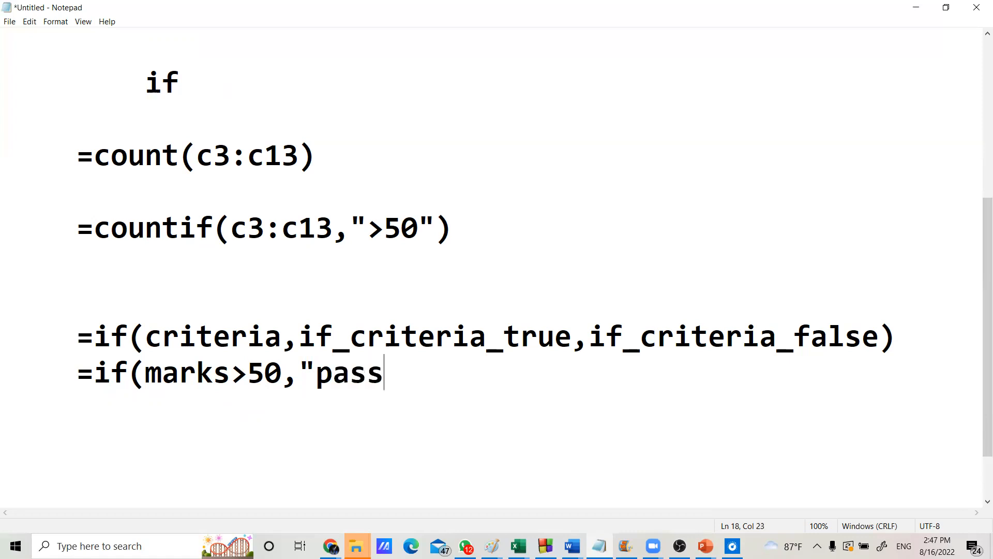
text(",)
drag(153, 377, 228, 377)
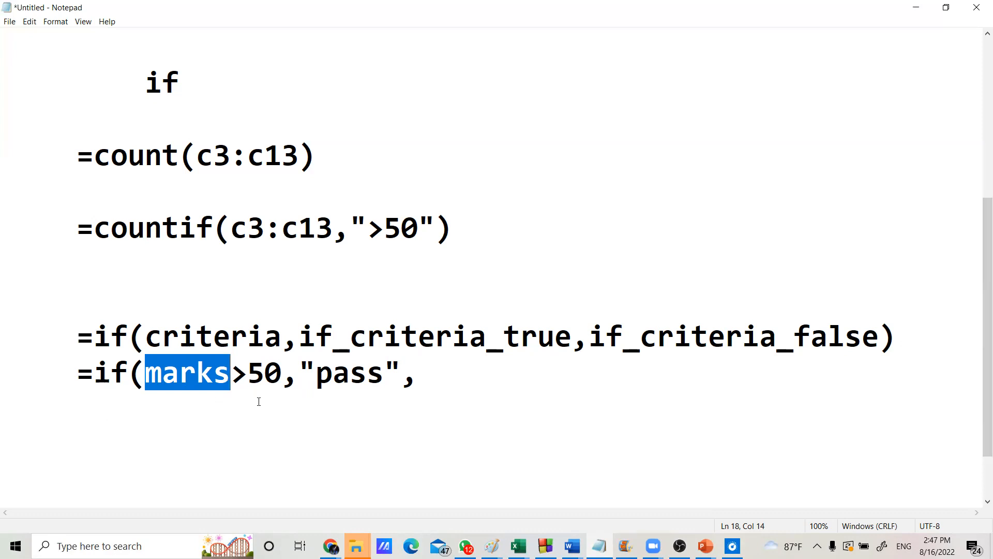
click(422, 374)
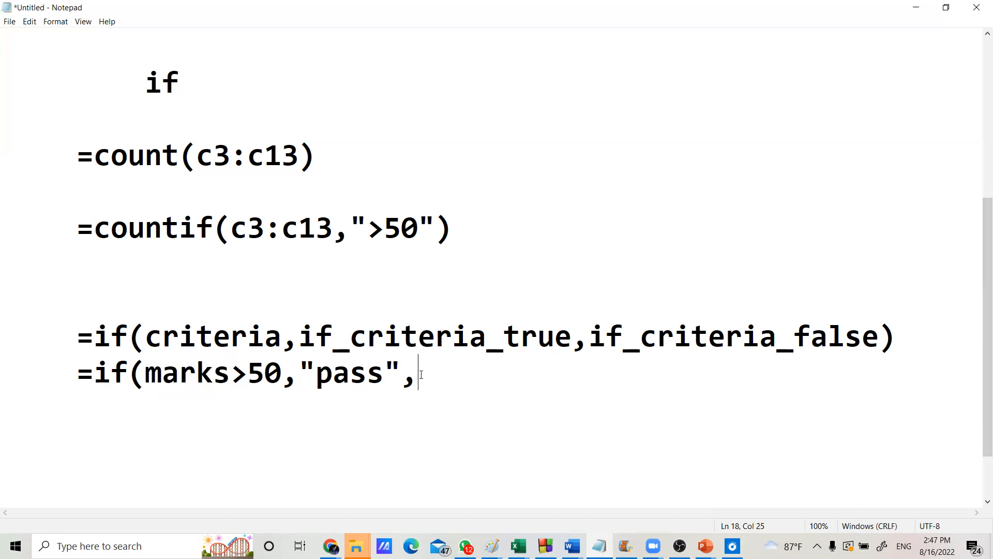
text("Fail)
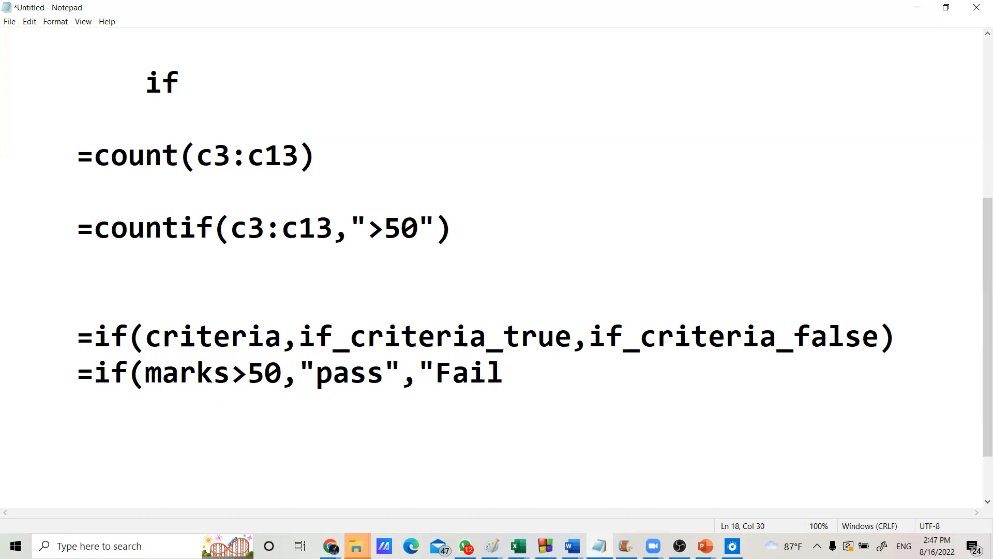
text("))
Return to the Excel workbook and point out the empty Result range D3:D13 and the first mark in C3
click(905, 14)
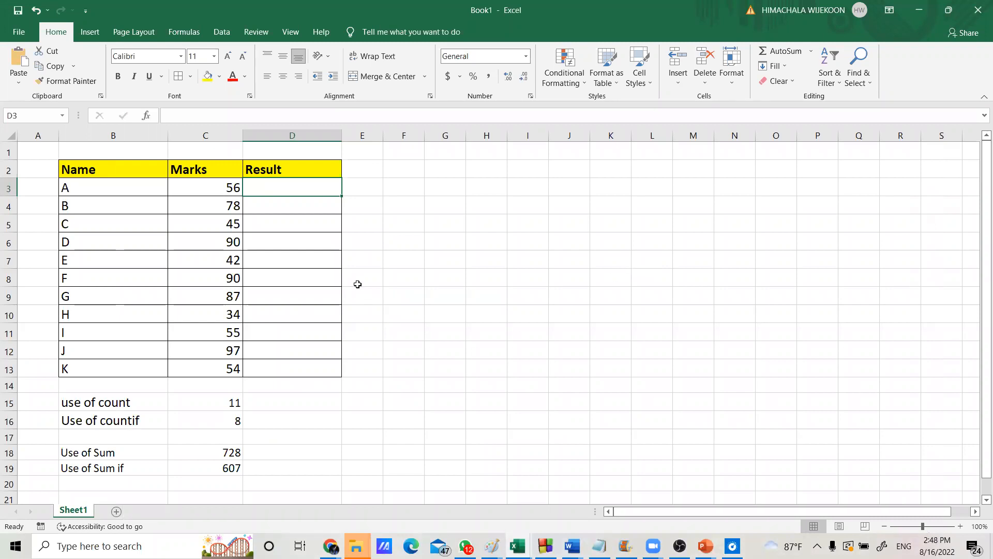
click(490, 216)
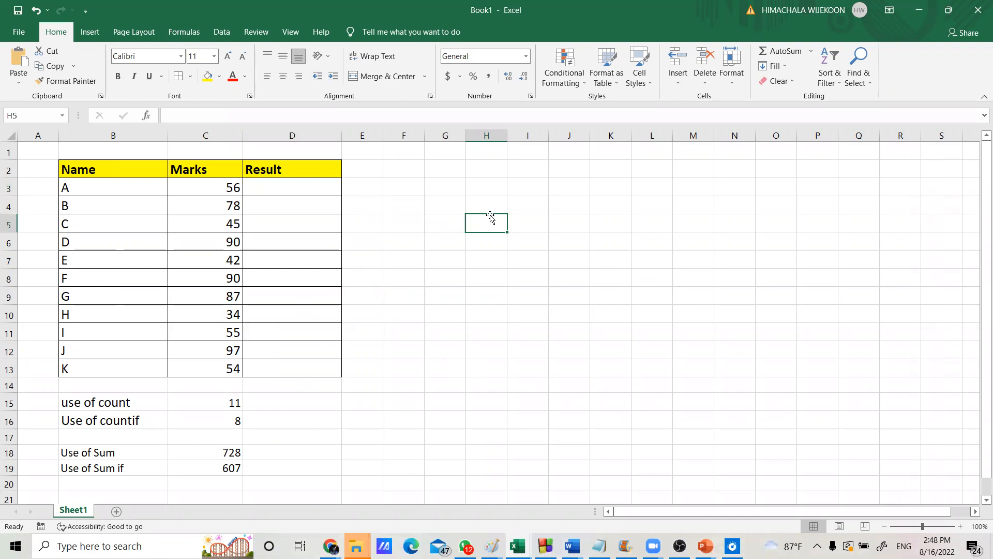
drag(301, 184, 296, 370)
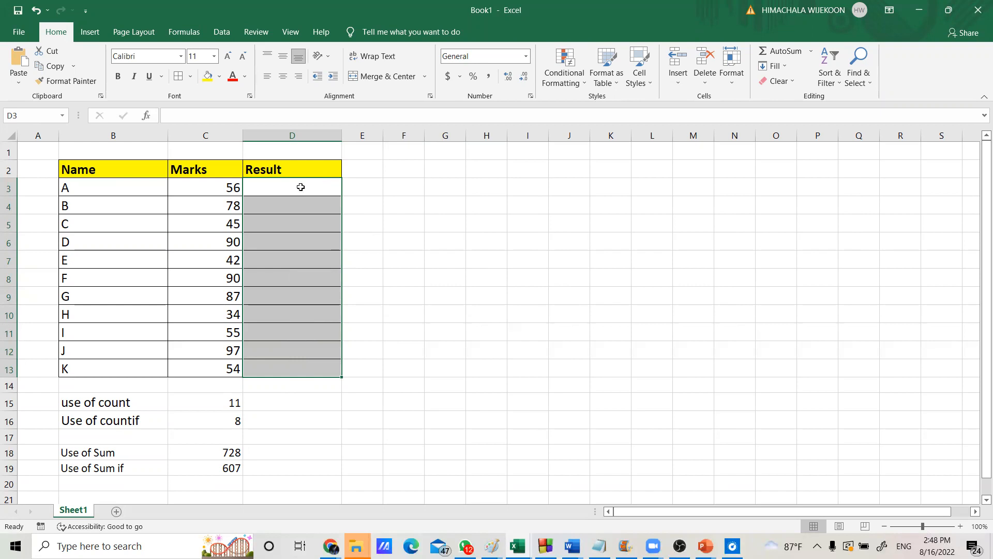
click(376, 289)
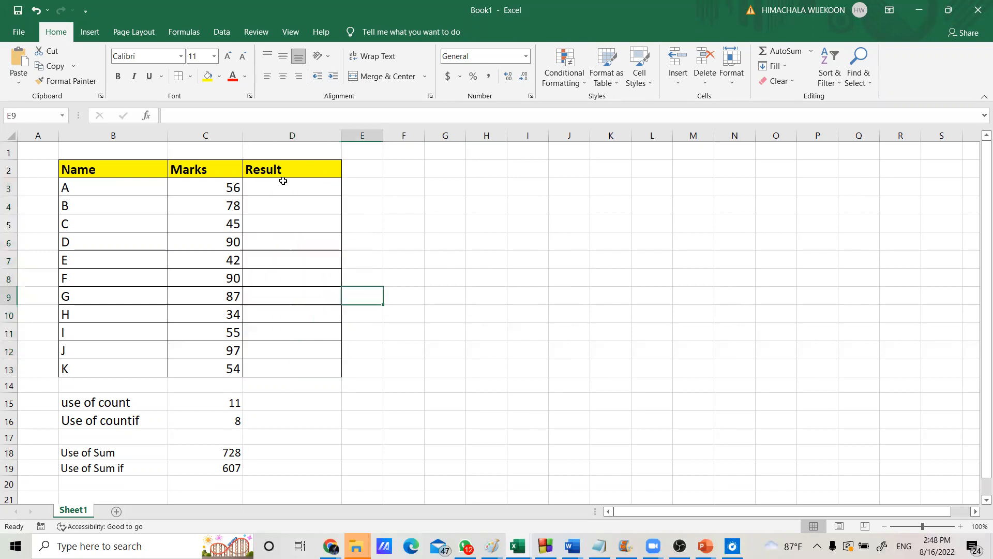
click(224, 187)
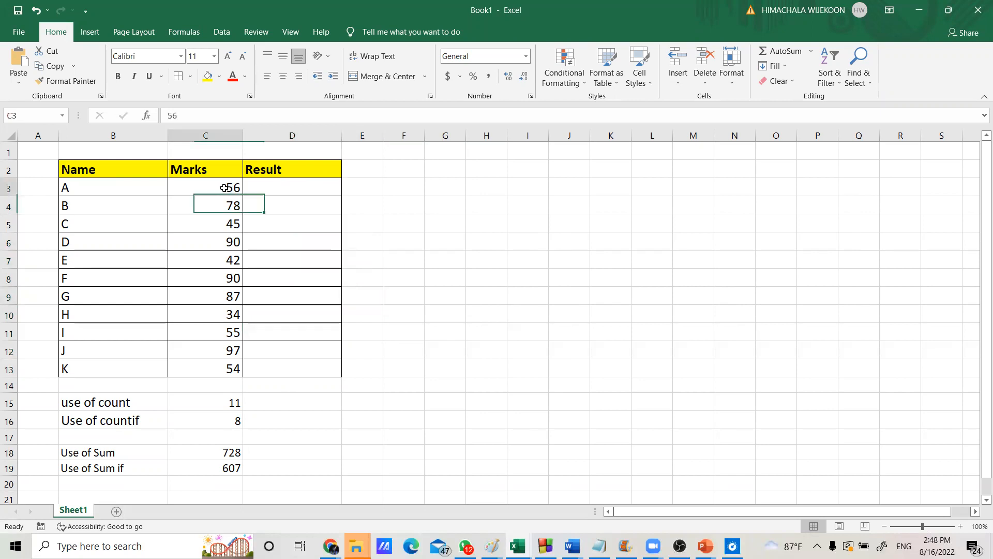
Start the formula =if(C3>=50, in the first Result cell D3, taking the mark in C3 as the tested cell
click(288, 184)
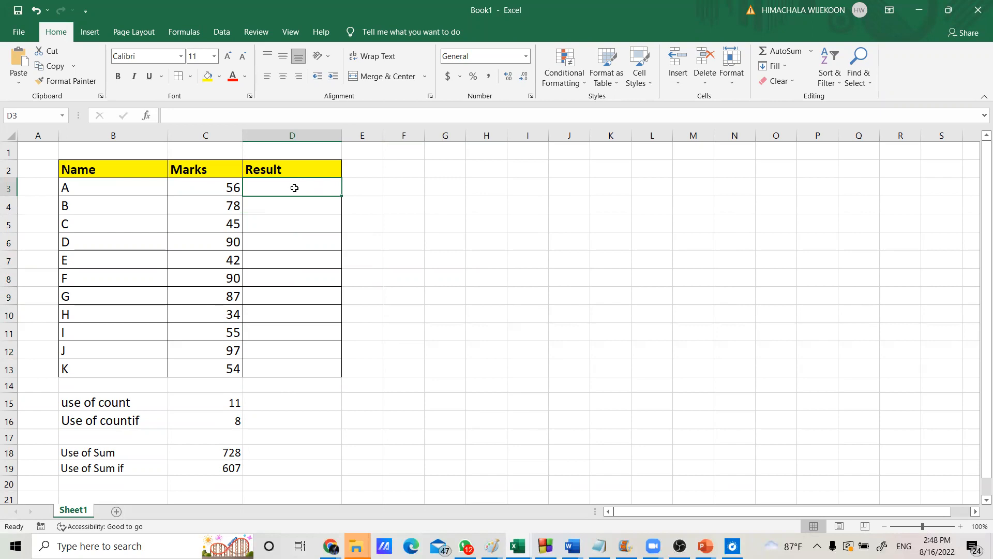
click(318, 114)
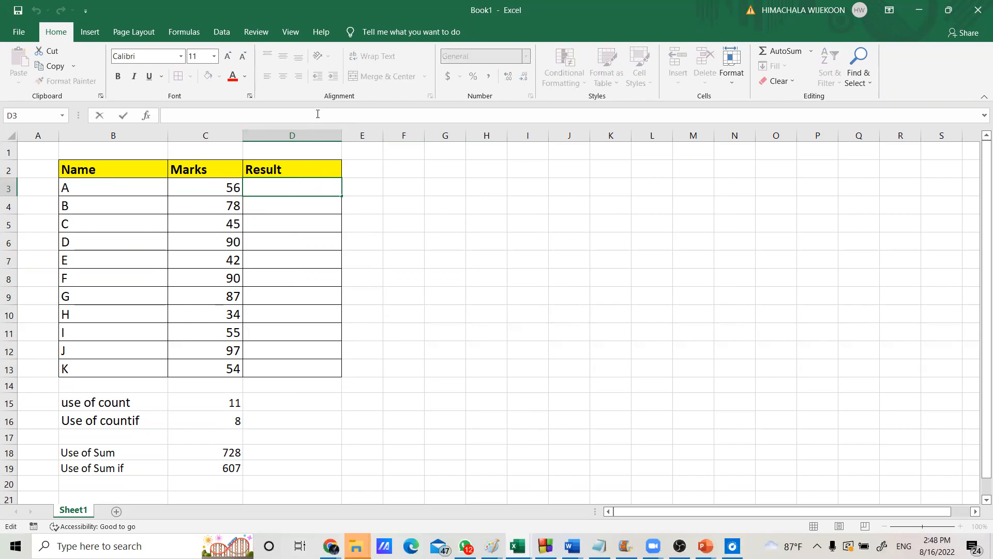
text(=)
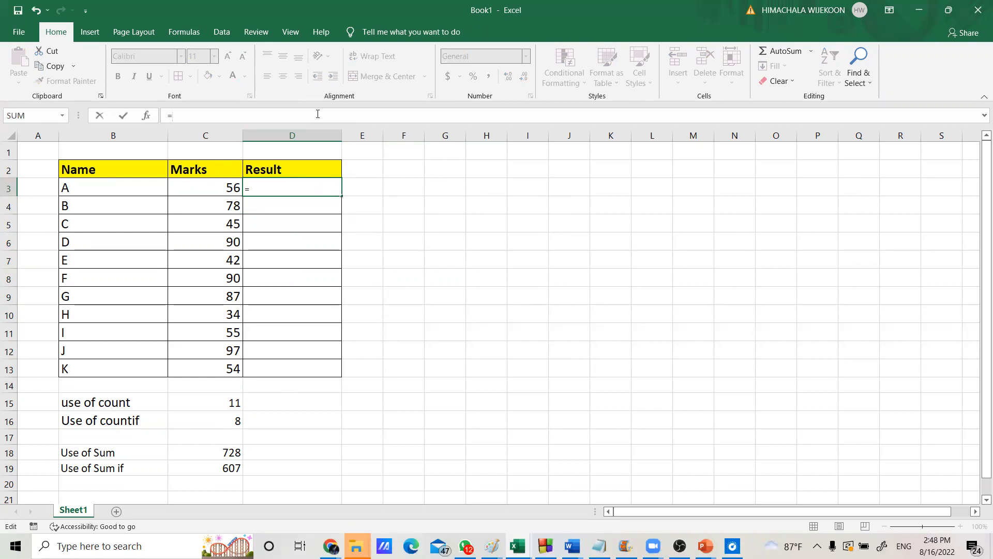
text(if)
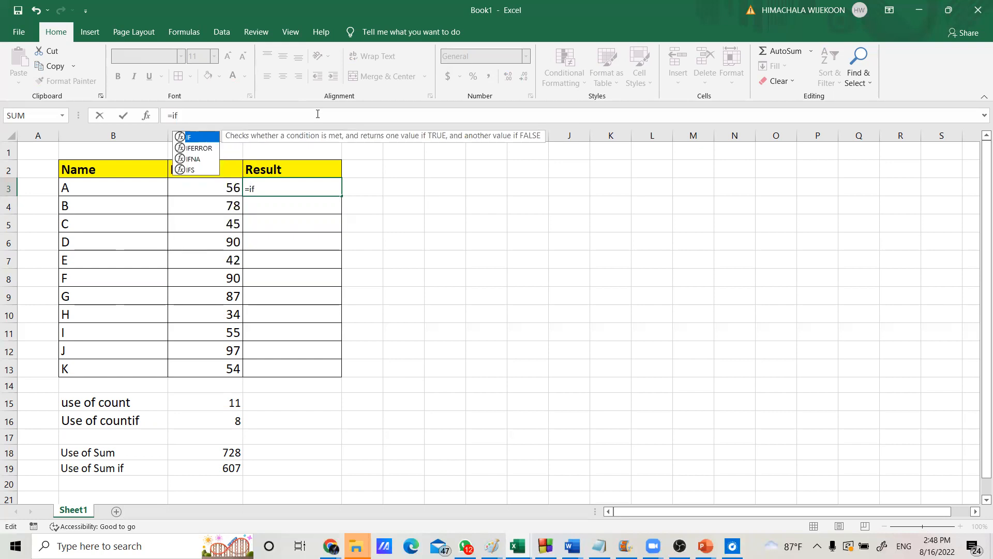
text(()
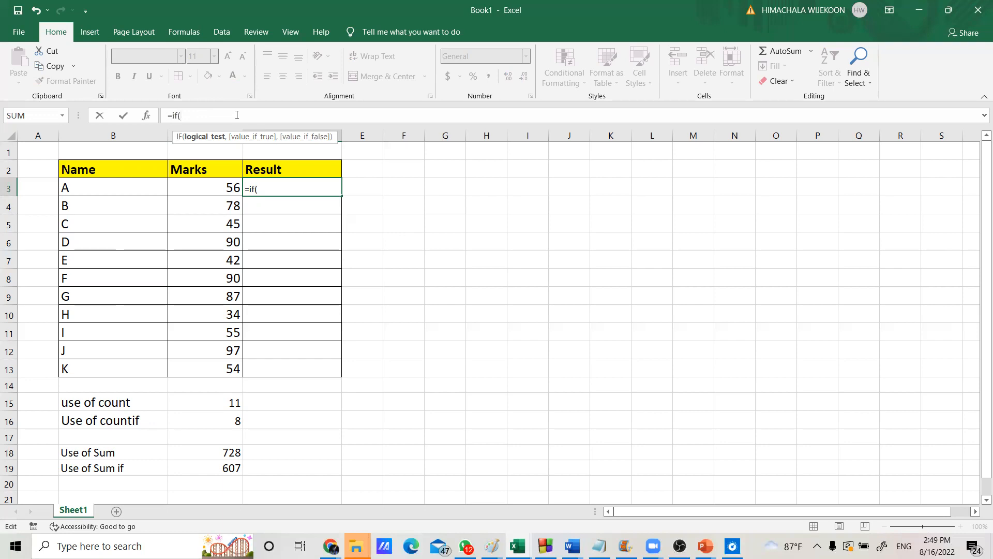
click(212, 188)
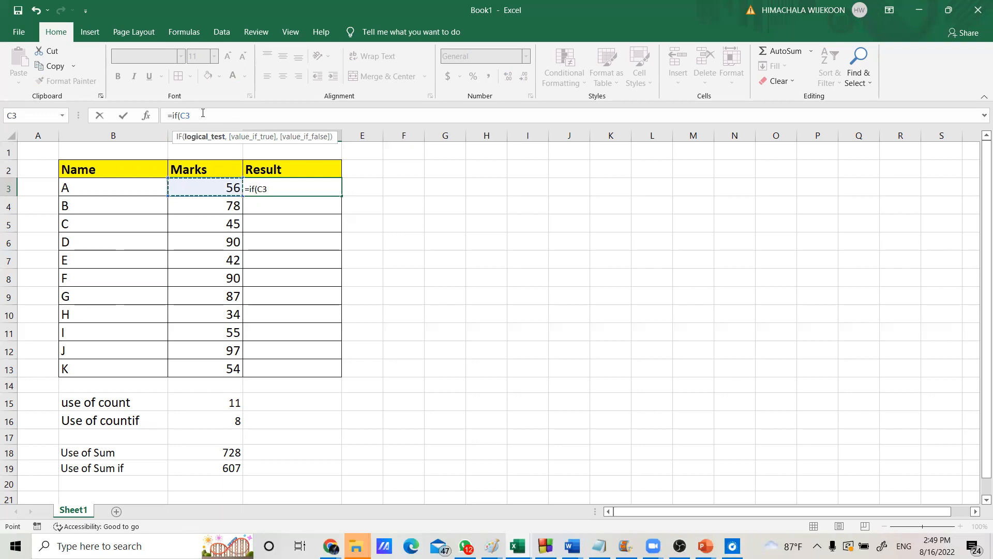
text(>)
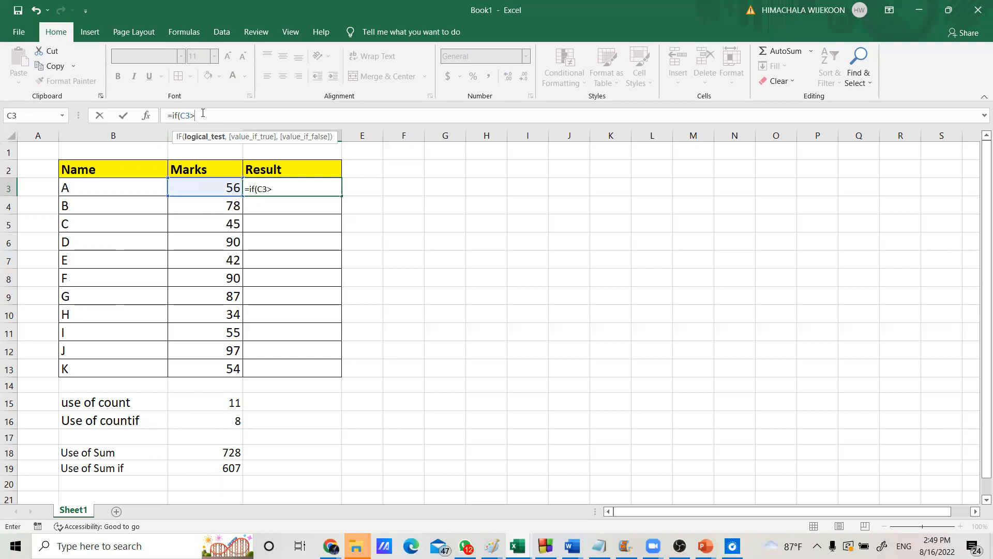
text(=50)
text(,)
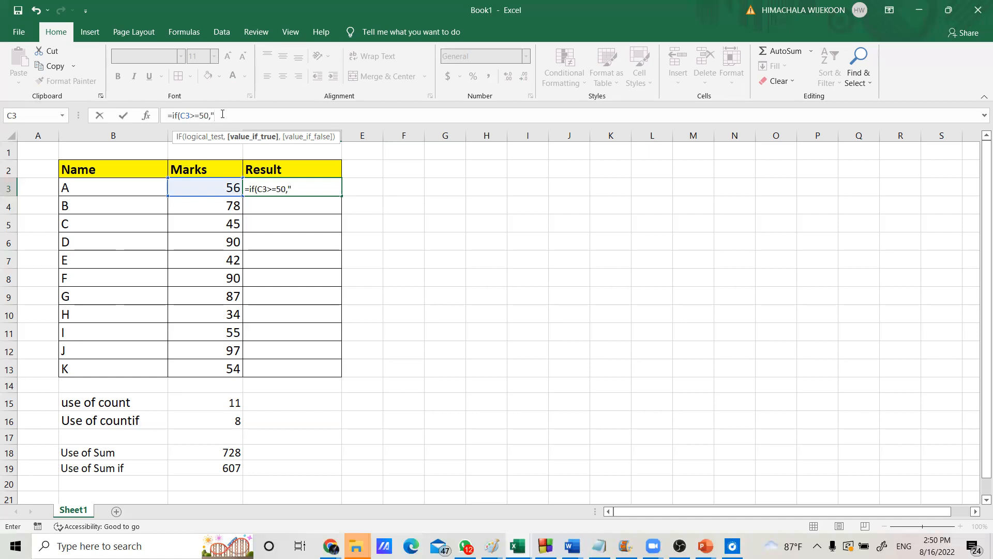
Finish the D3 formula with "Pass","Fail" as the true and false values and enter it
text("Pass)
text(,)
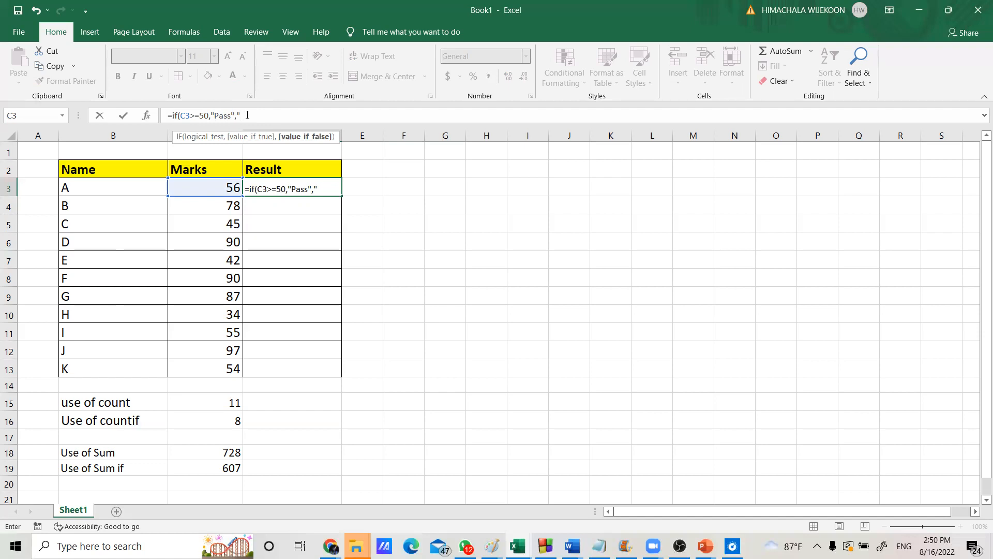
text(Fail)
text("))
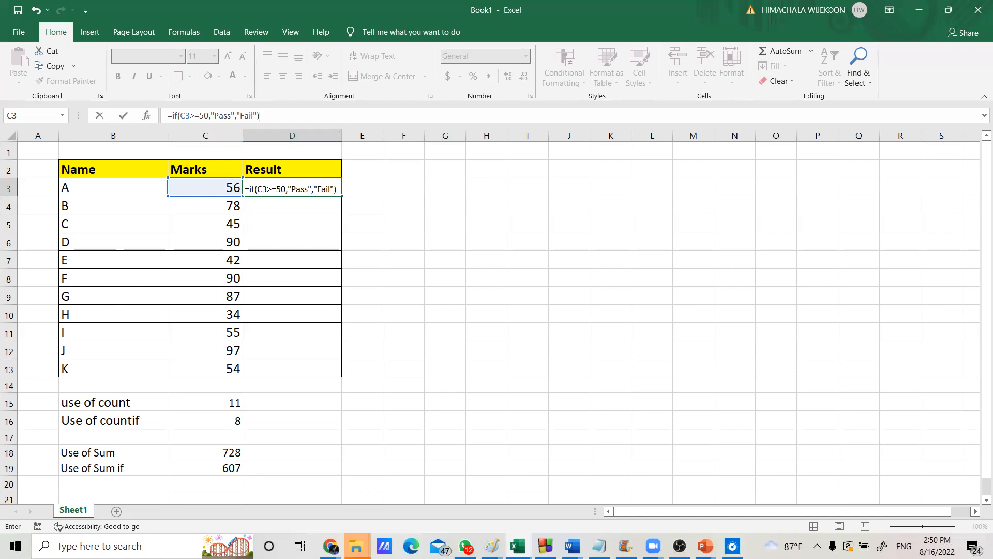
key(Return)
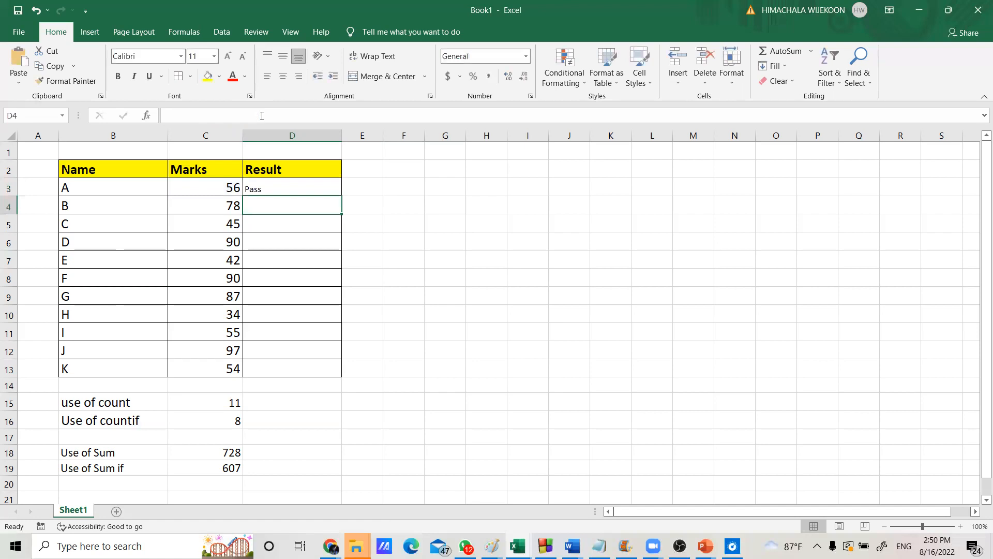
Review the IF formula in D3 against the mark in C3, and fill it down the Result column to D13
click(284, 193)
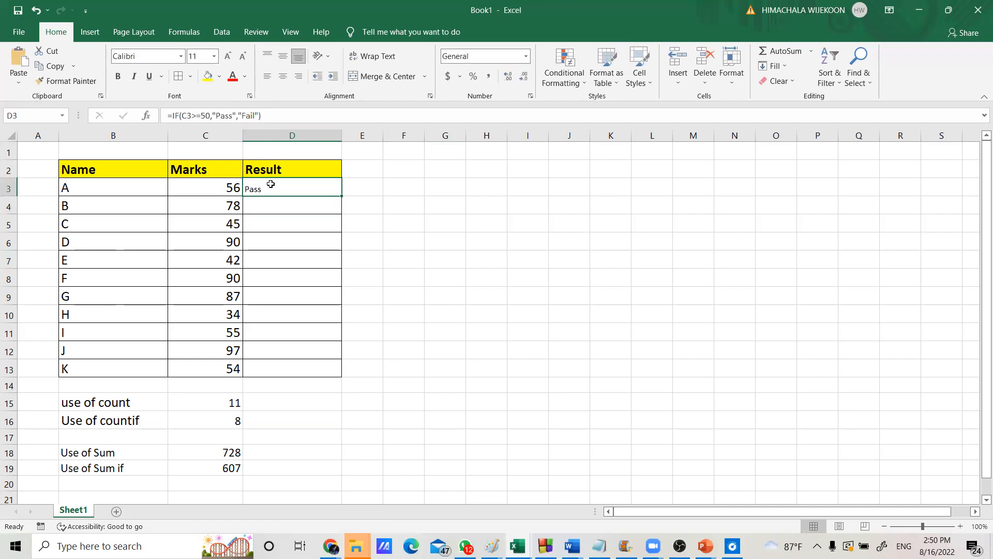
click(218, 191)
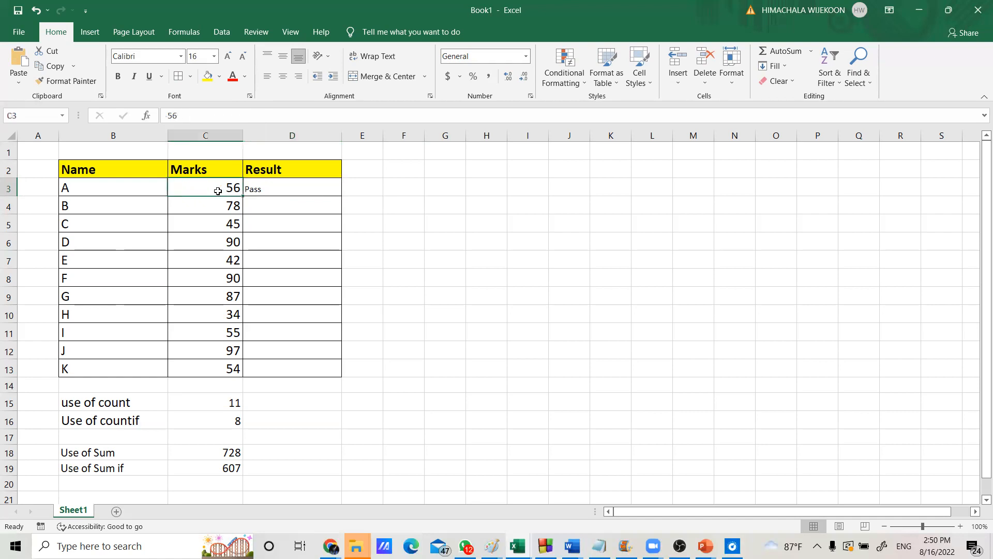
click(279, 188)
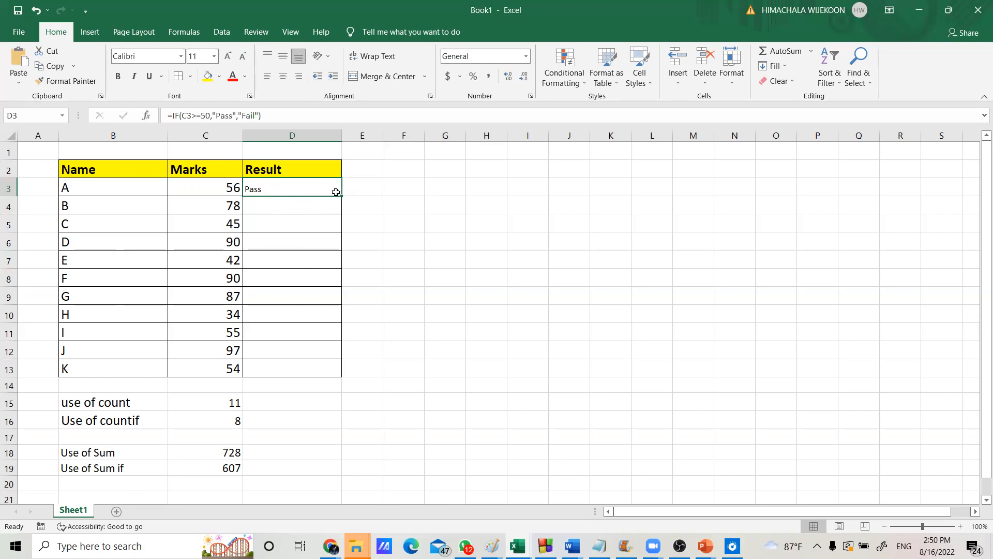
drag(341, 196, 321, 372)
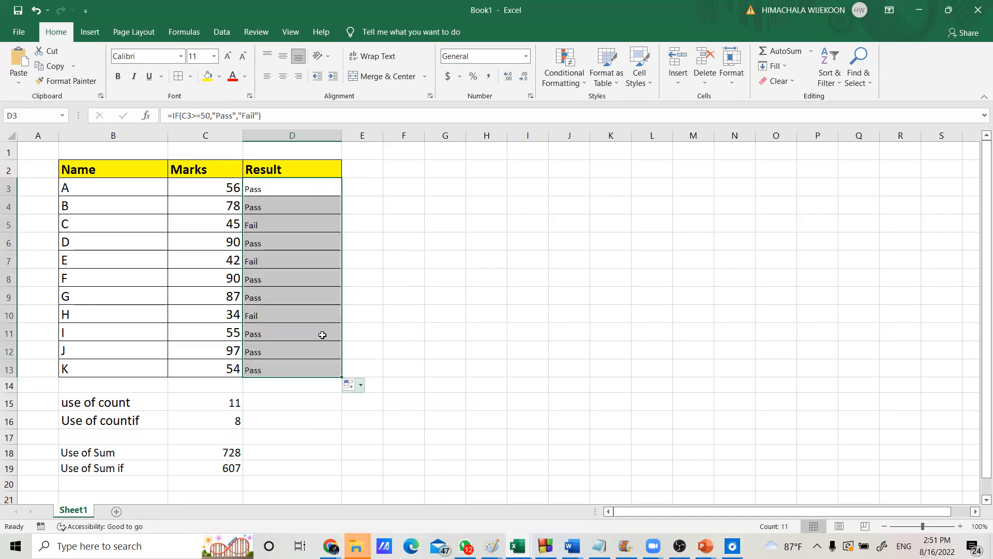
Set the font size of the Result cells D3:D13 to 16 and deselect the range
click(214, 56)
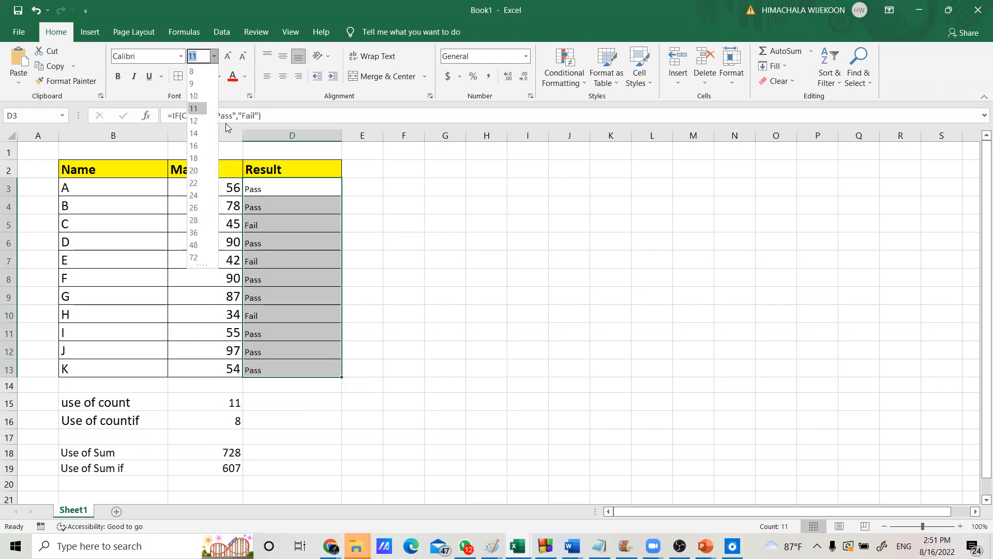
click(201, 148)
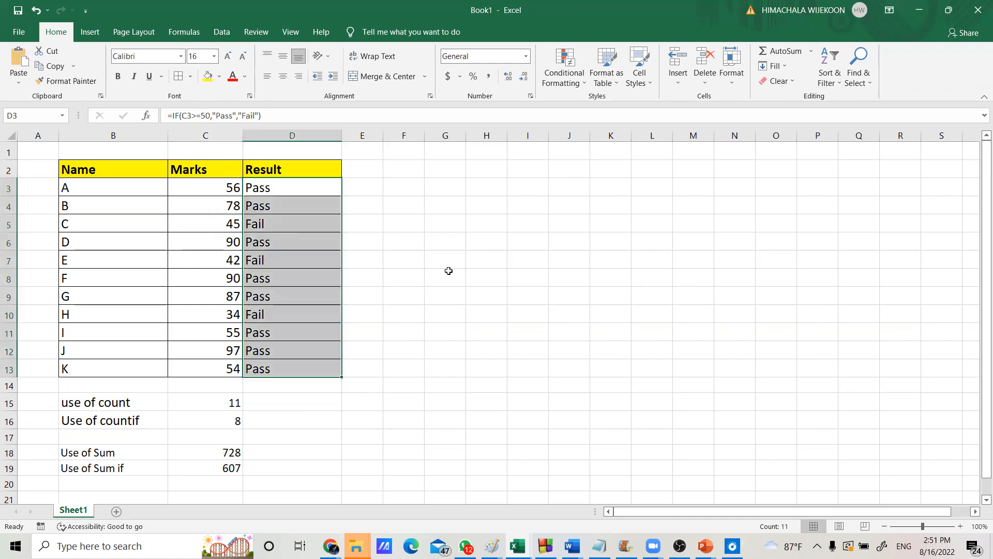
click(449, 271)
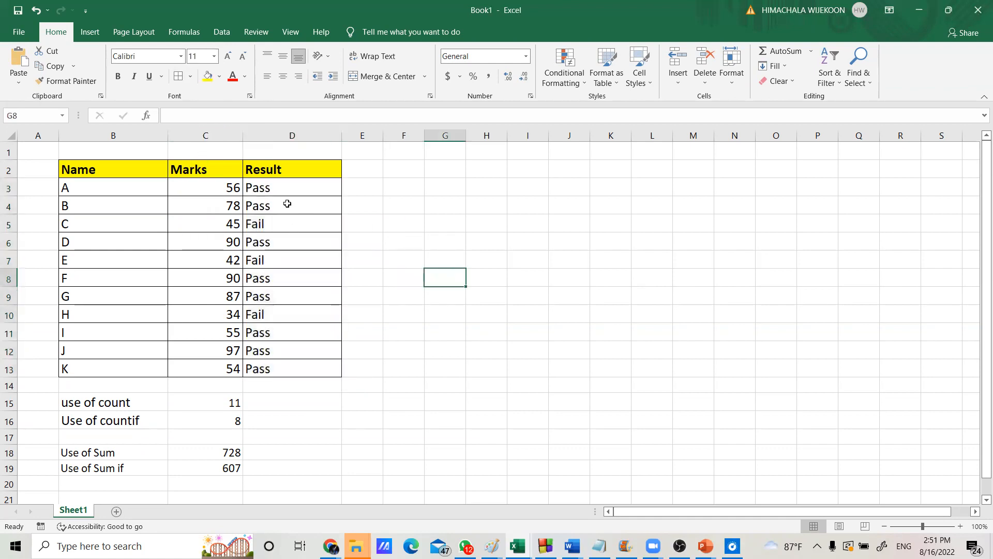
Check the marks in C3, C4 and C5 against their results, and inspect the copied formula in D5
click(231, 189)
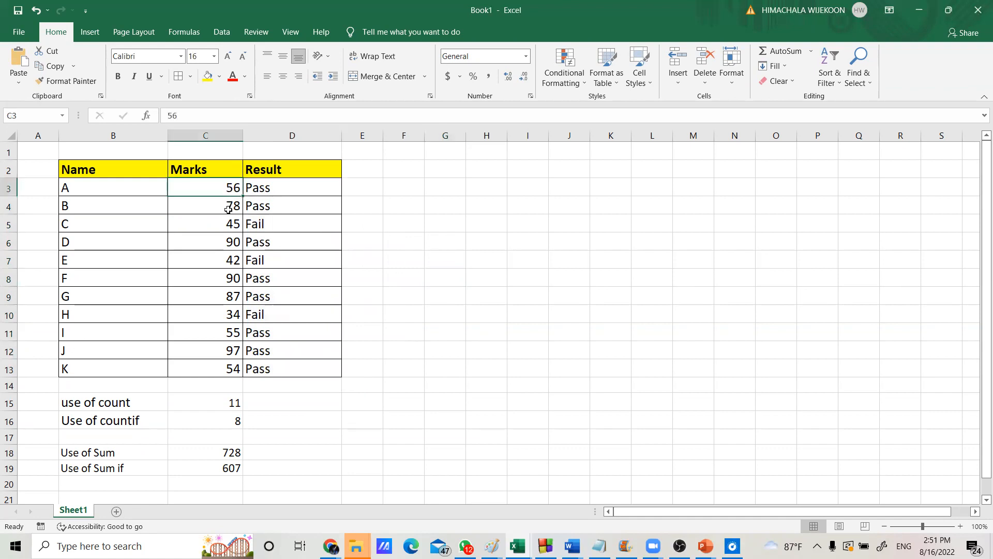
click(228, 209)
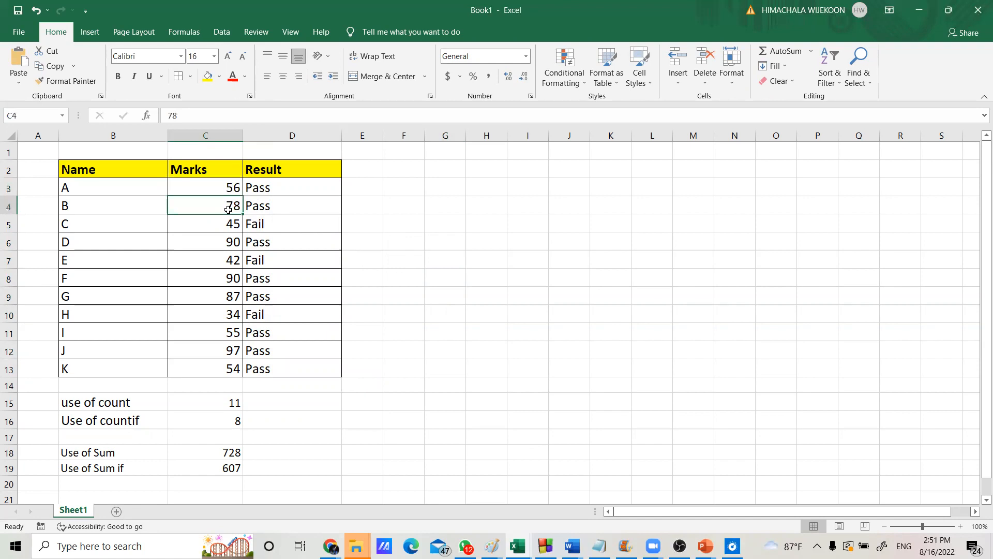
click(226, 223)
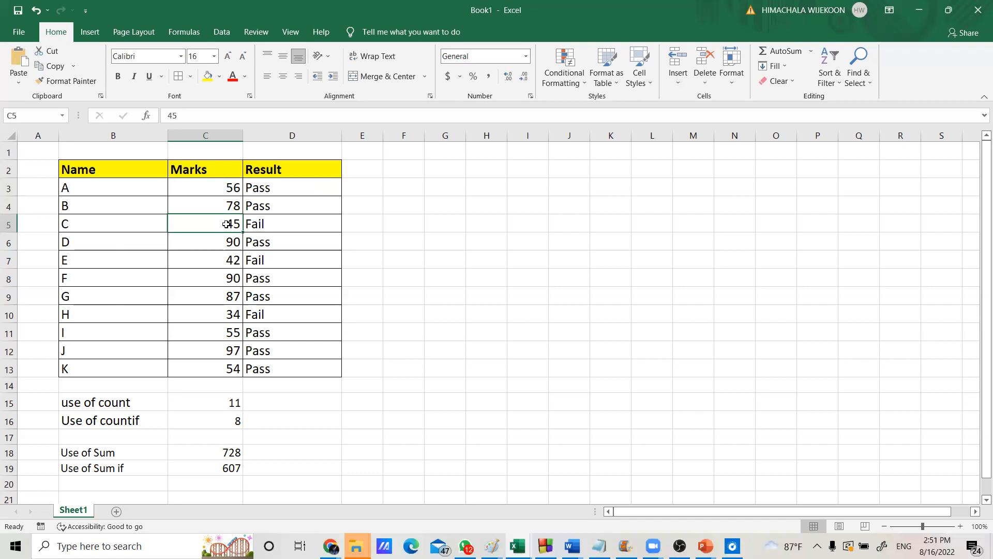
click(276, 221)
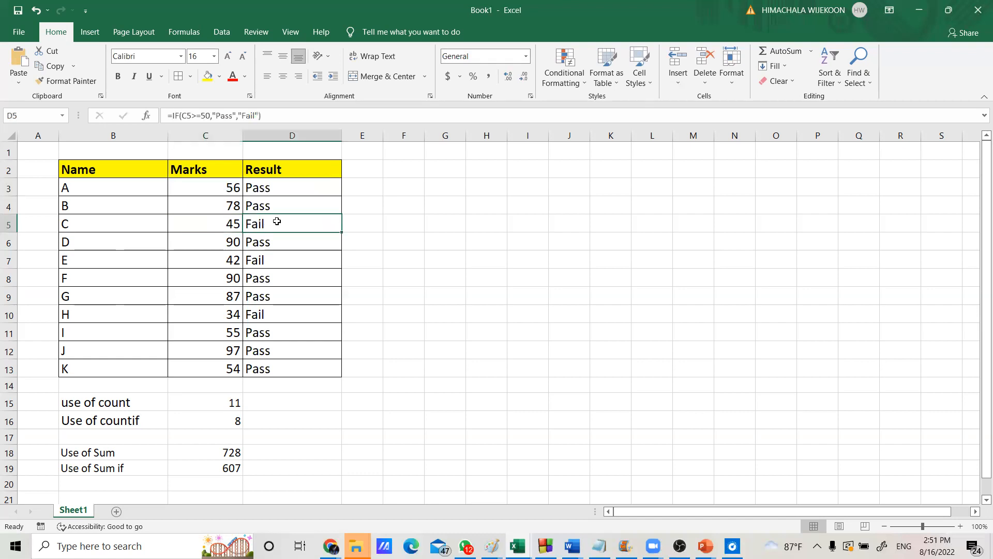
Check the marks in C7 and C10 against their results, and inspect the copied IF formulas in D7 and D10
click(280, 264)
click(222, 263)
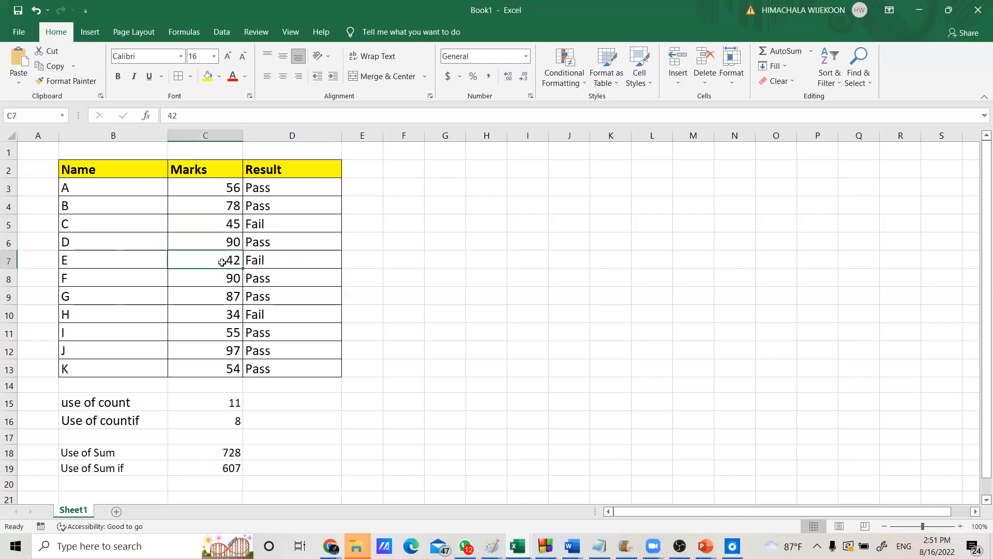
click(274, 259)
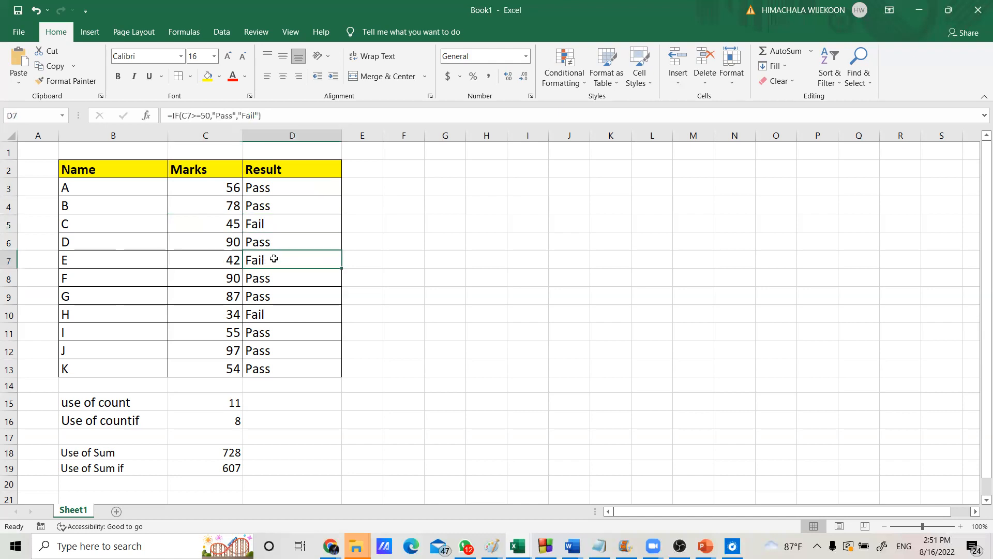
click(212, 316)
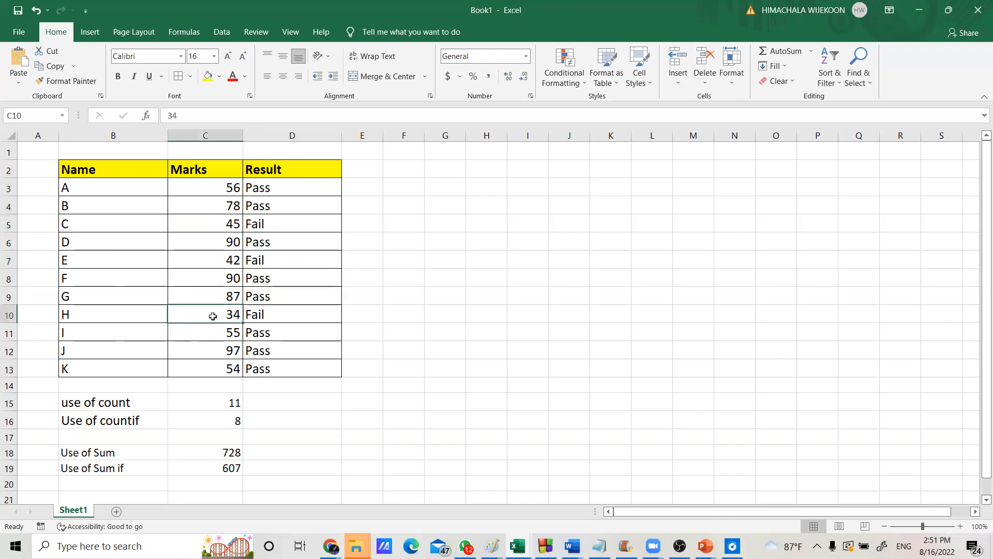
click(274, 319)
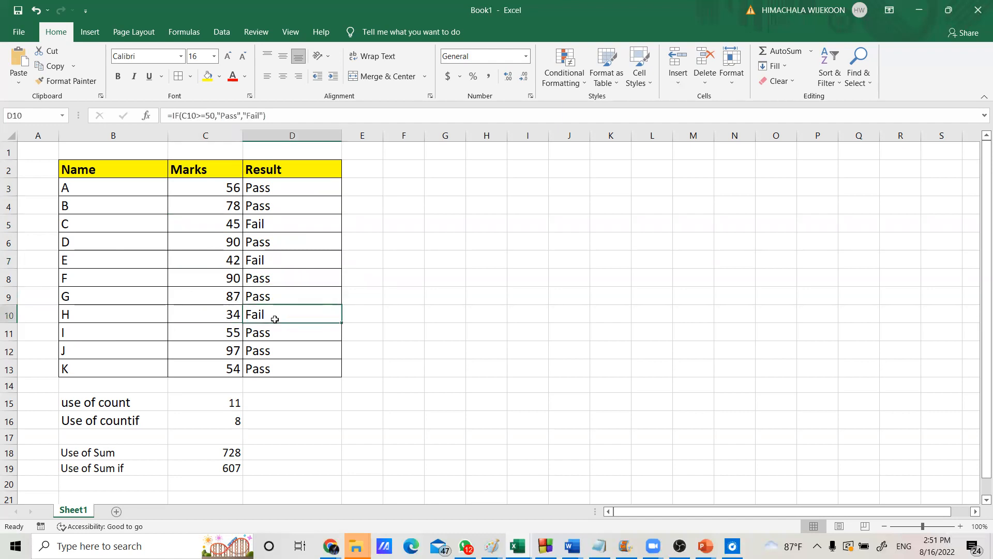
click(226, 258)
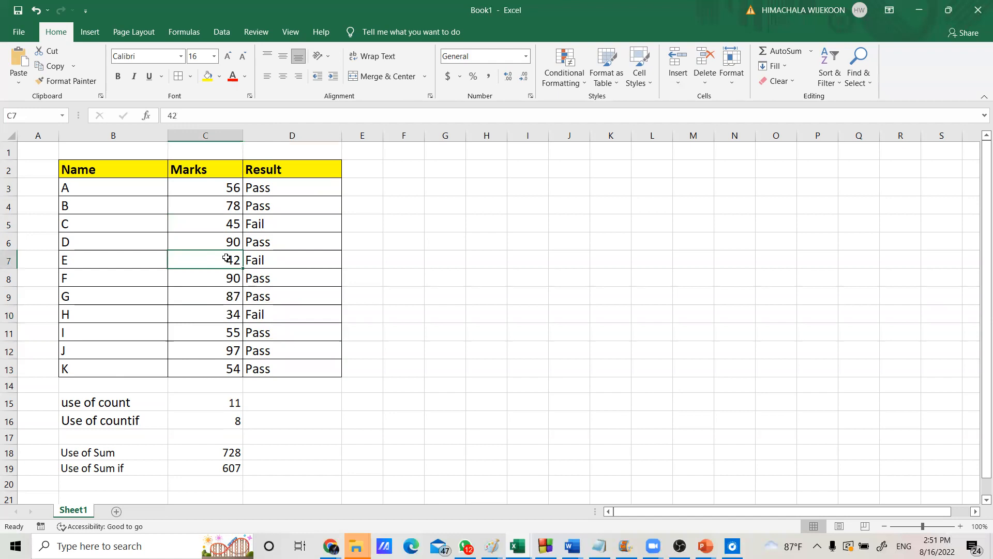
click(280, 258)
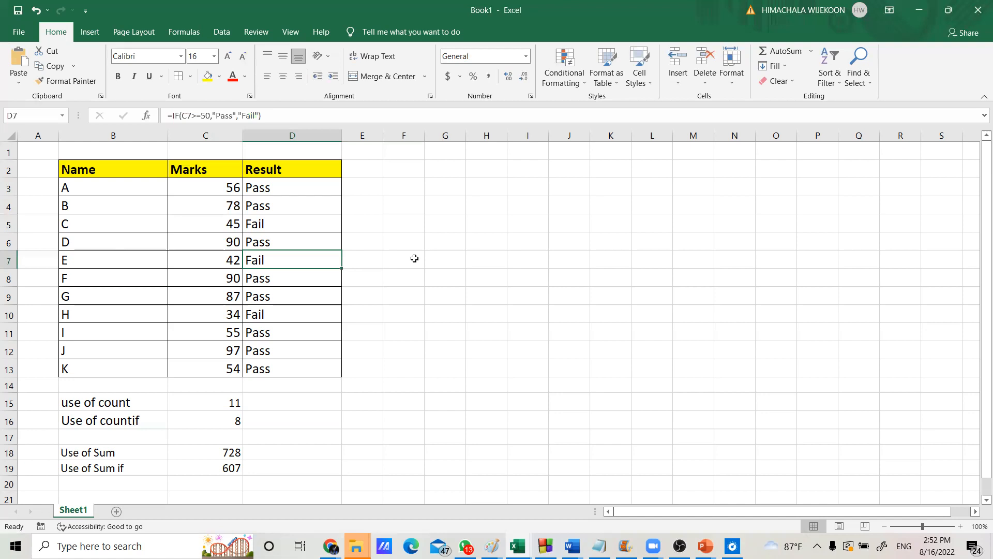
Clear the IF formulas from the Result cells D3:D13 and deselect the range
click(319, 187)
drag(320, 187, 305, 366)
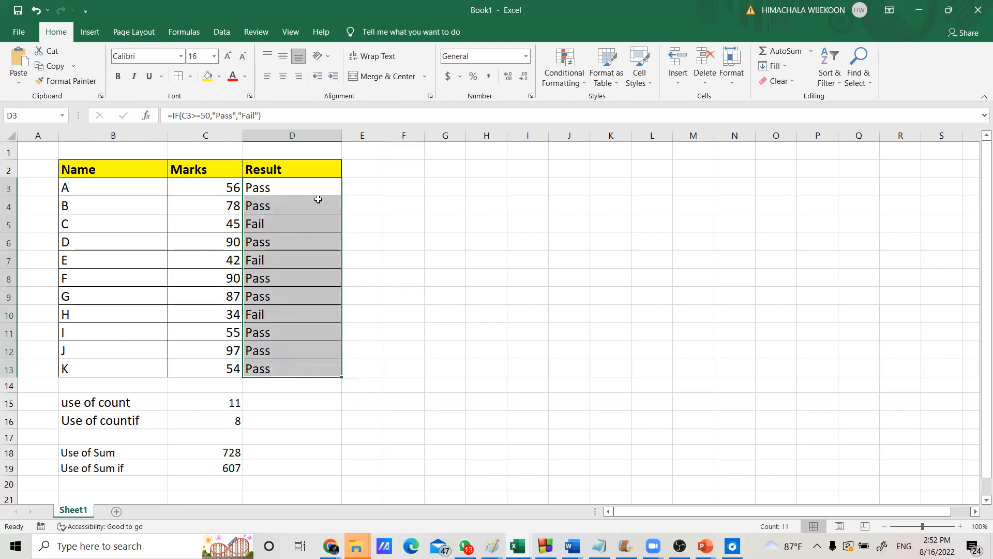
key(Delete)
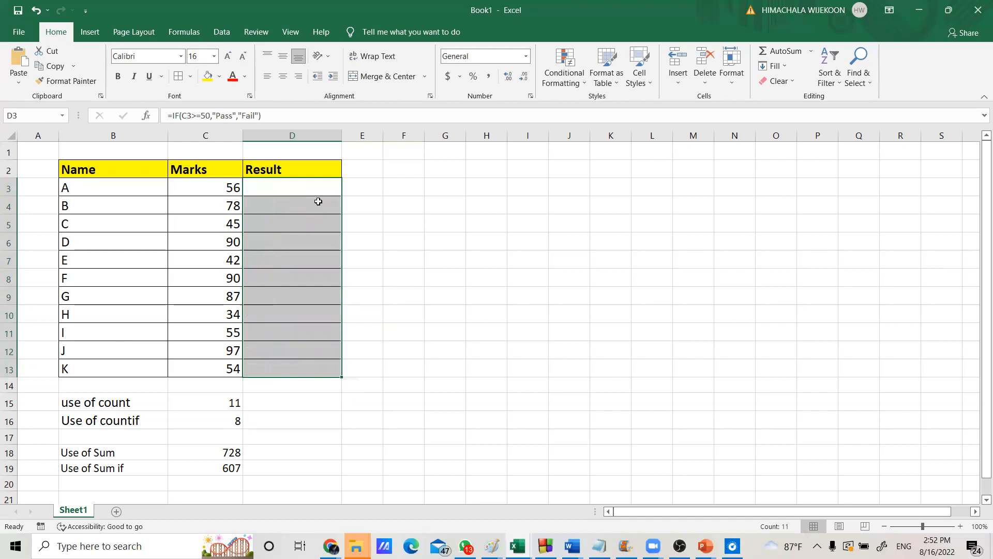
click(360, 223)
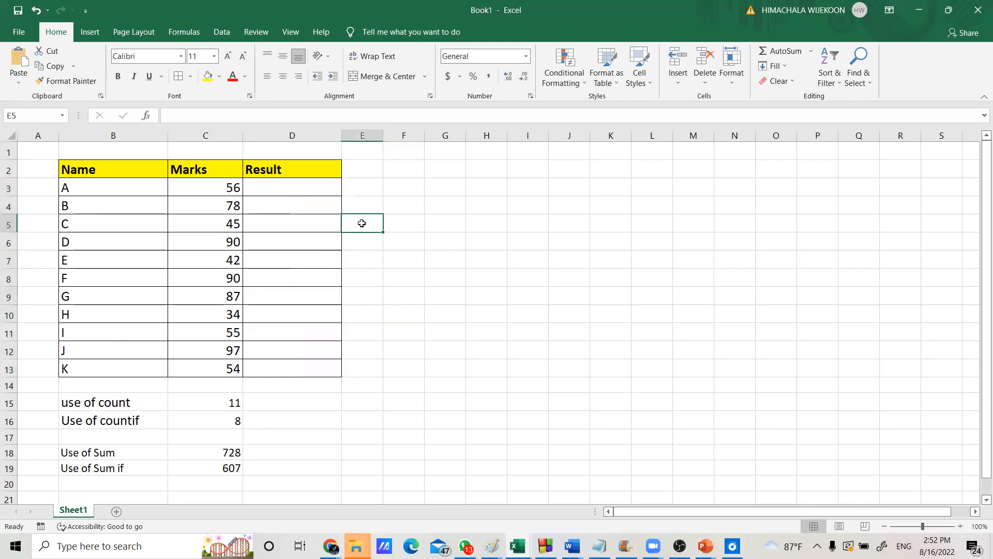
Begin an IF formula in D3 that tests C3>=50 and returns "Pass" when true
click(316, 189)
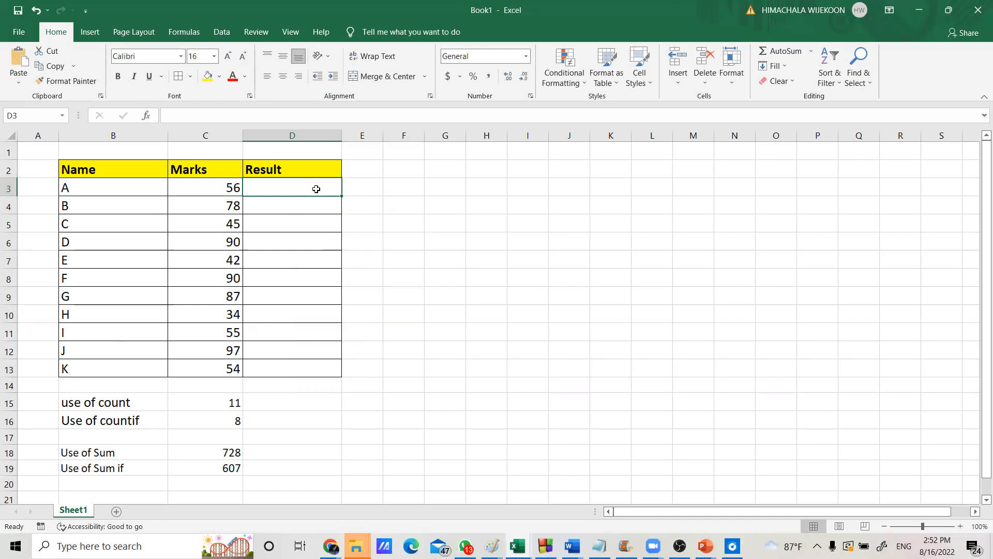
click(311, 113)
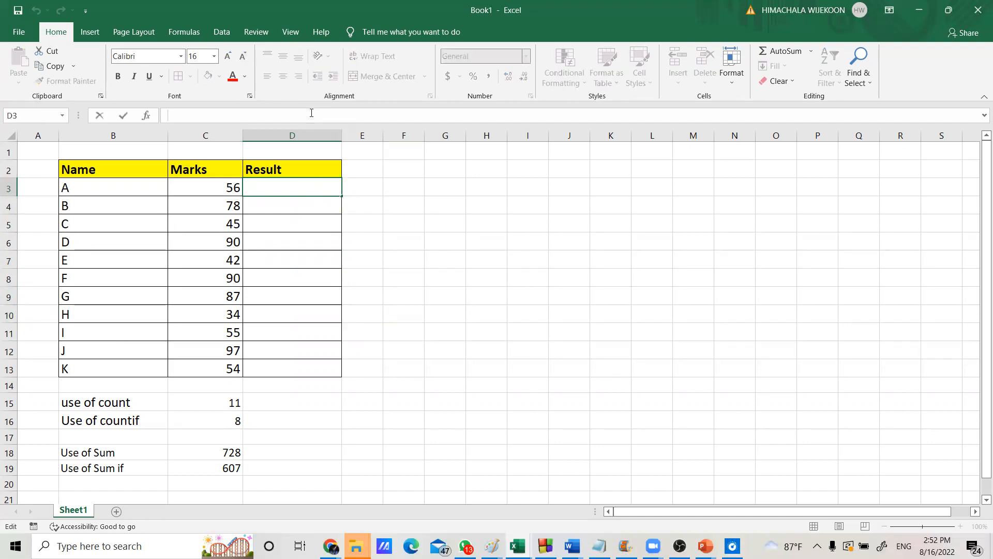
text(=)
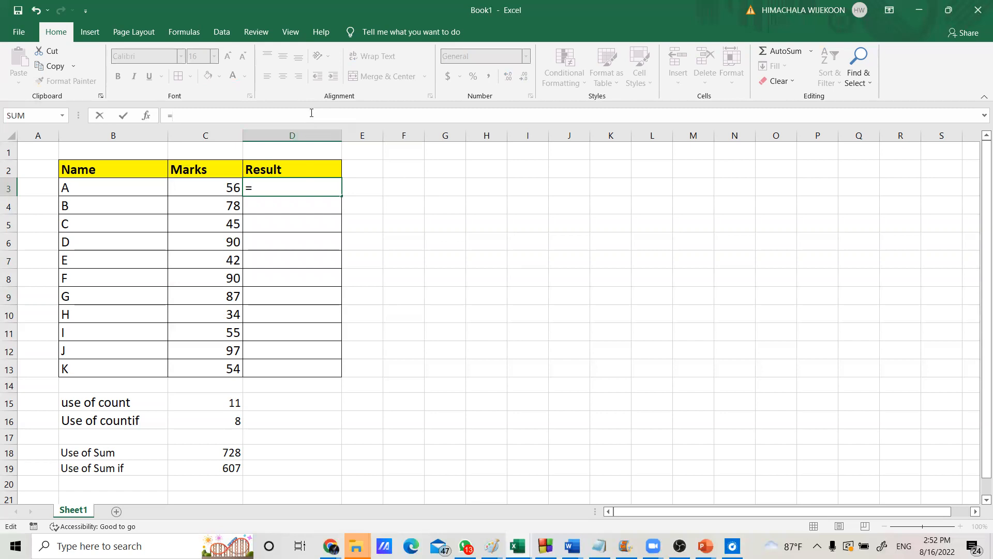
text(if)
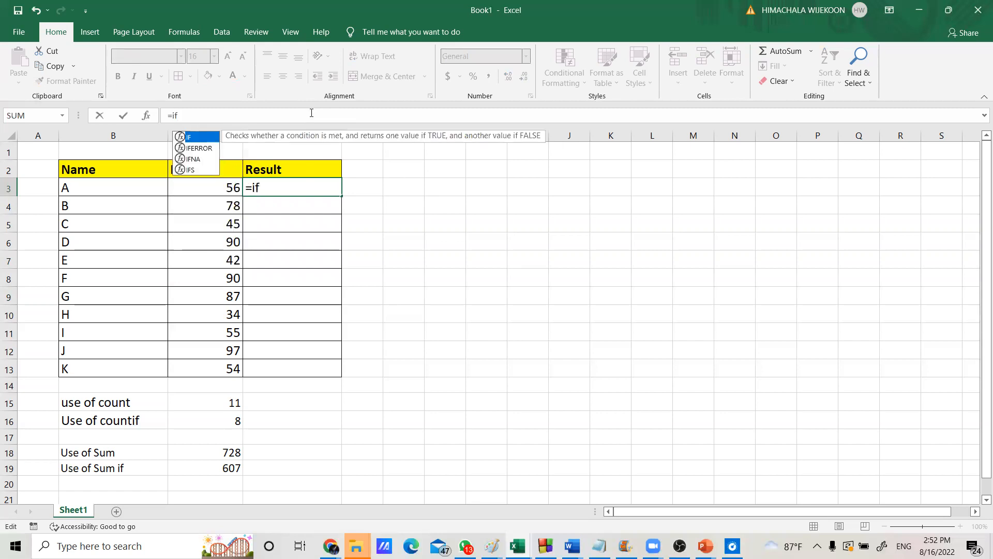
text(()
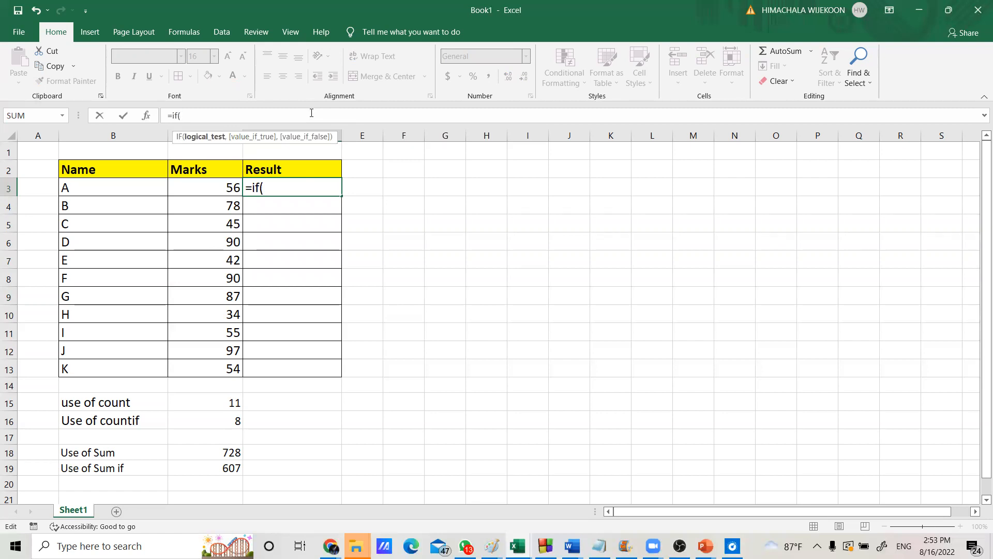
click(207, 189)
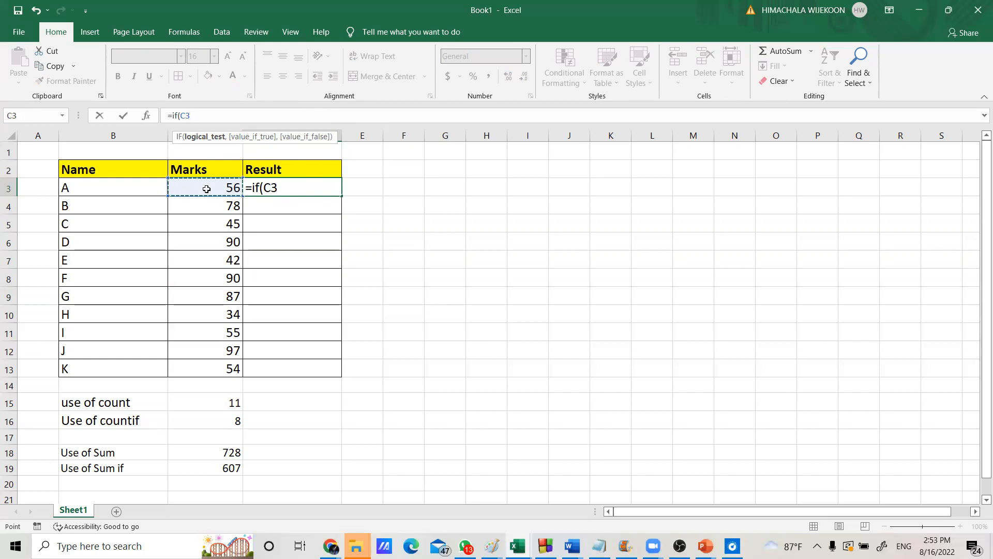
text(>=)
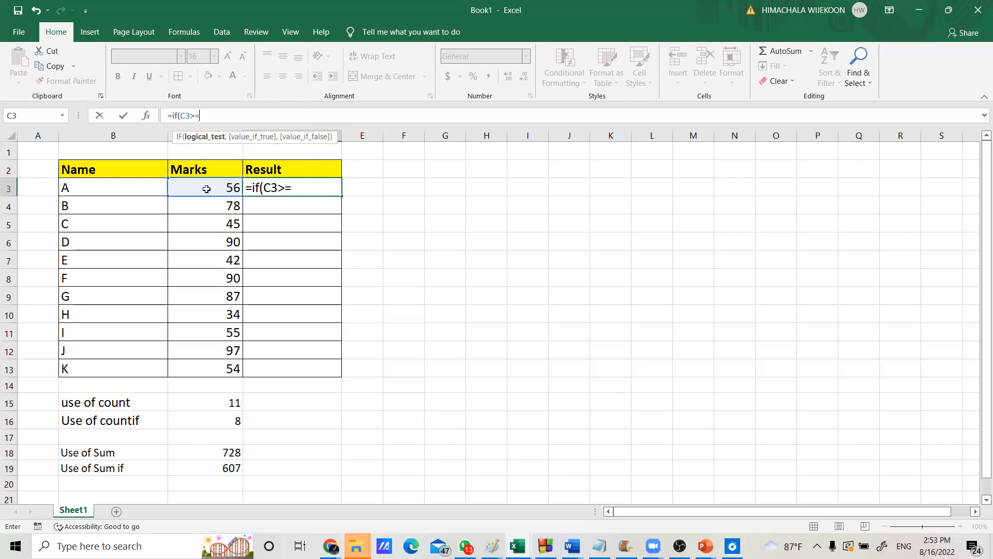
text(50,")
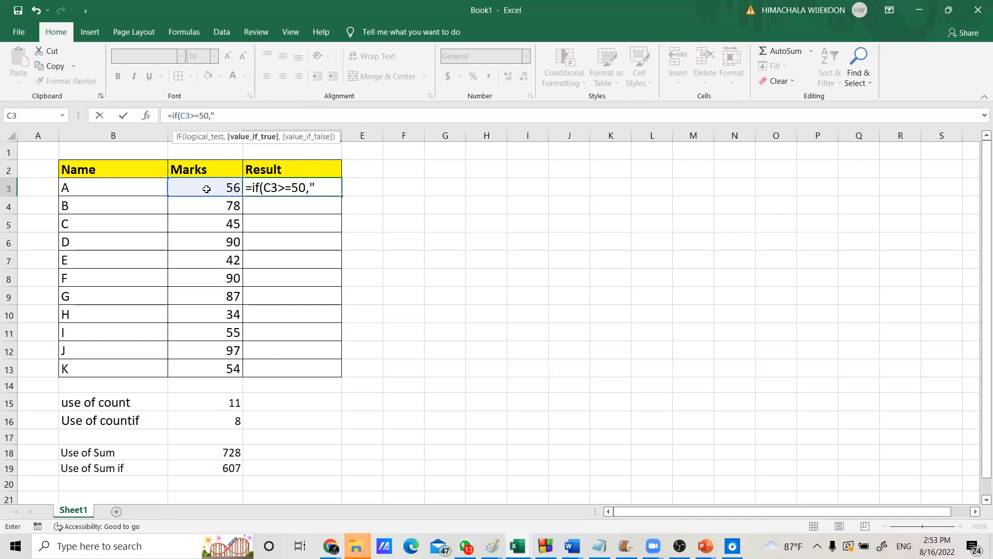
text(Pass")
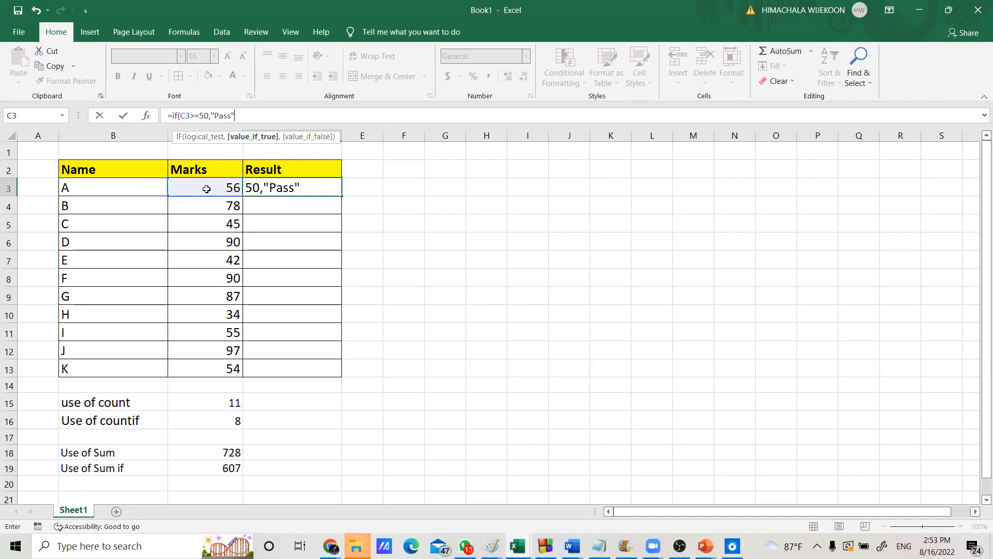
text(,)
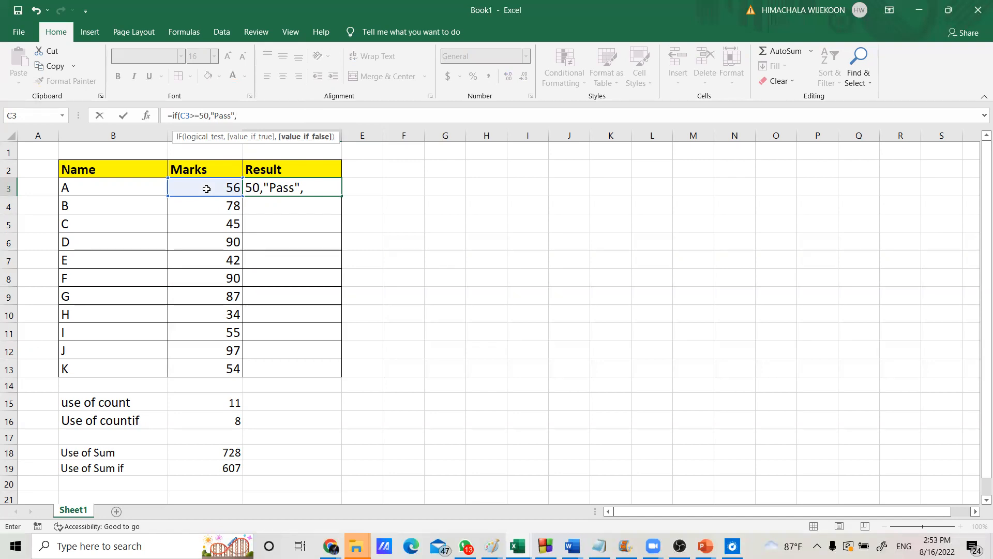
Nest a second IF as the false value in the D3 formula, testing C3>40 and returning "Simple Pass" when true
text(if)
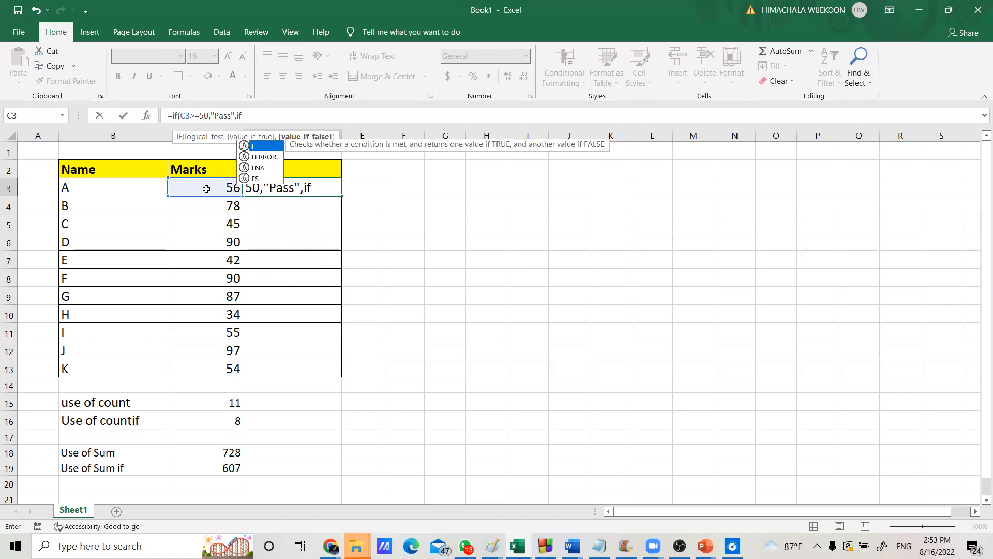
text(()
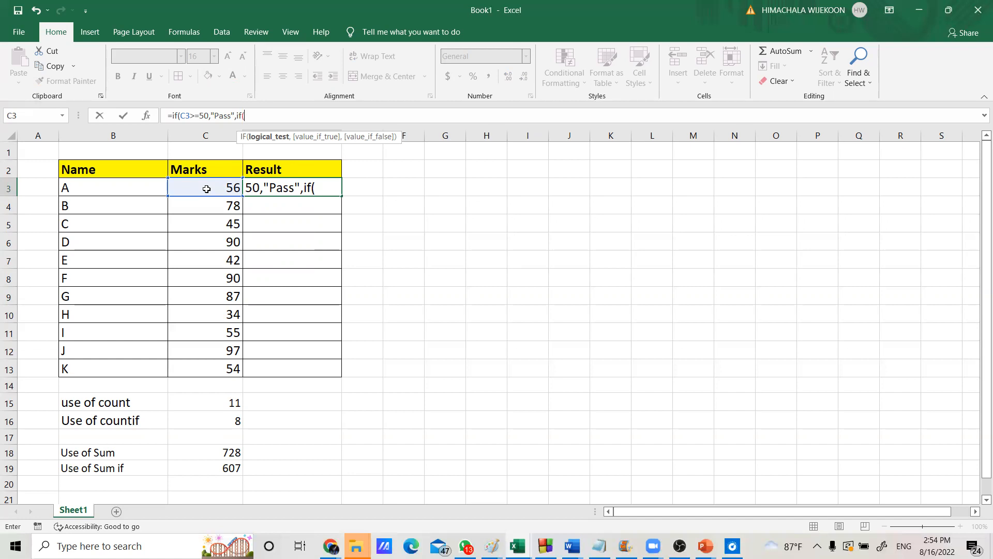
click(207, 189)
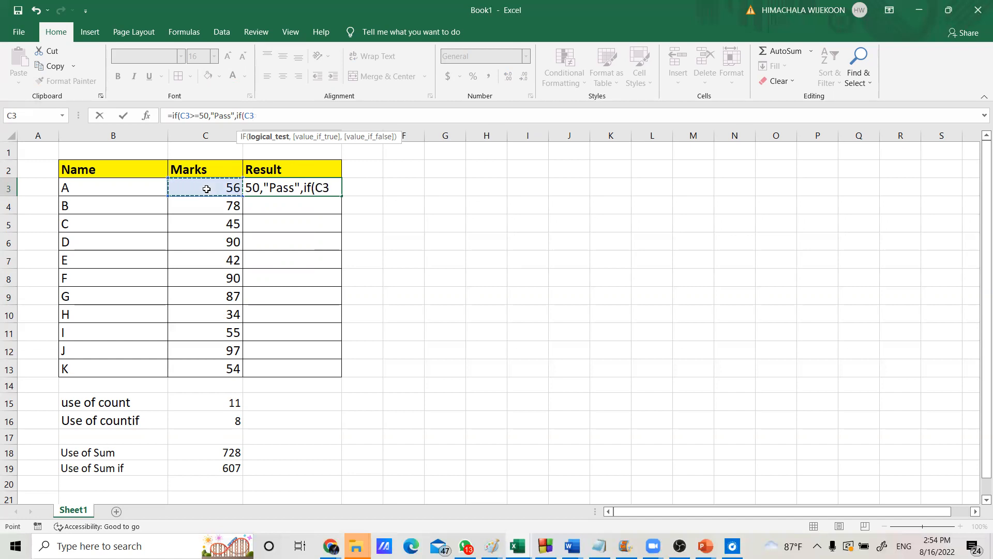
text(>40)
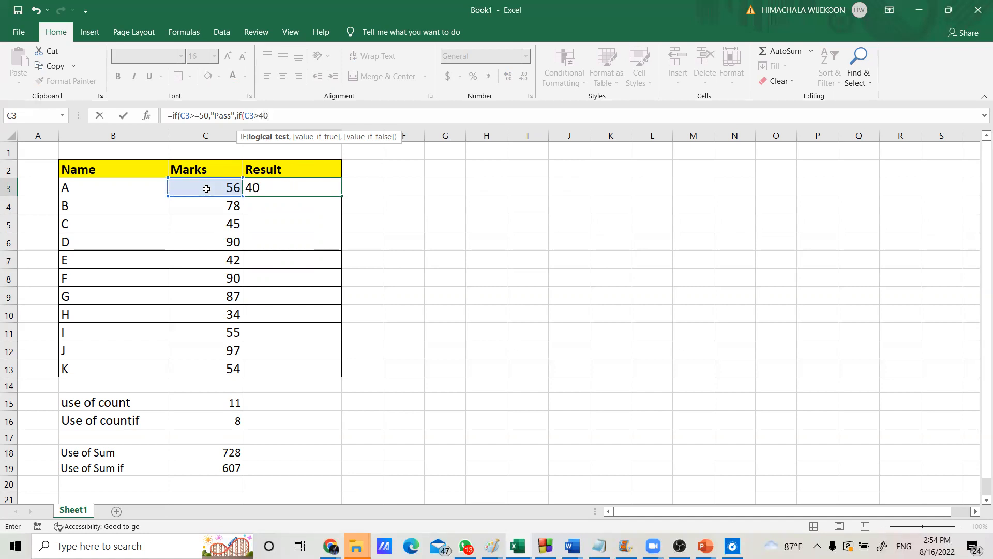
text(,)
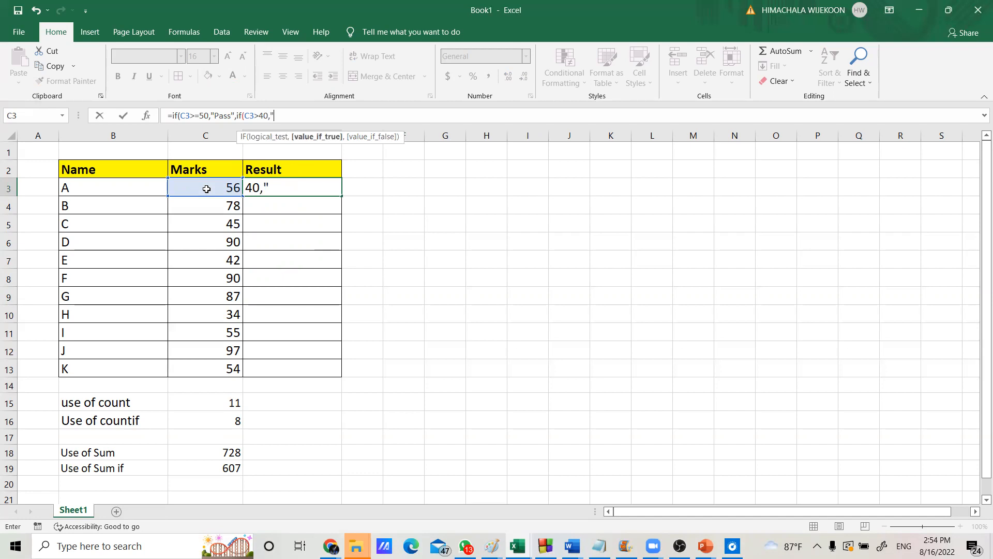
text("Simple)
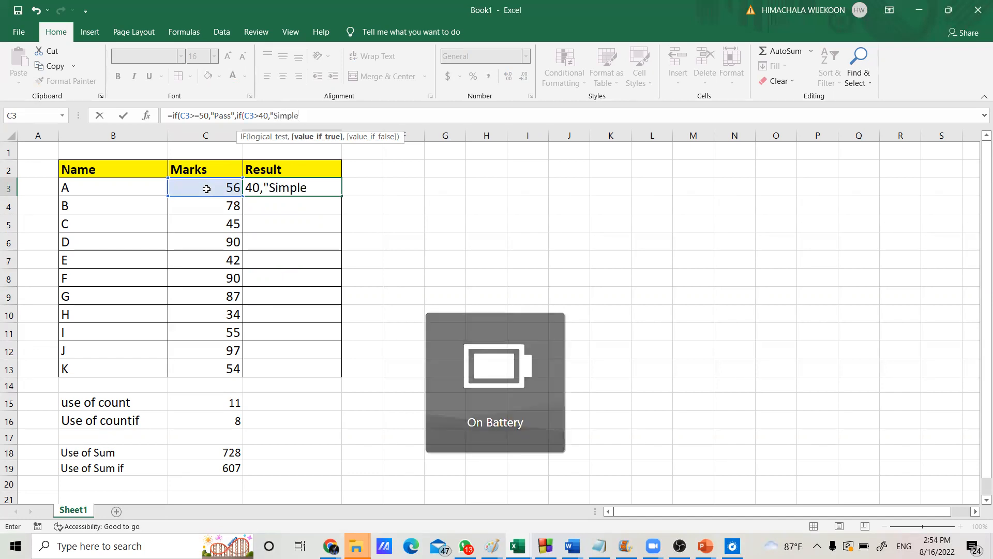
text(P)
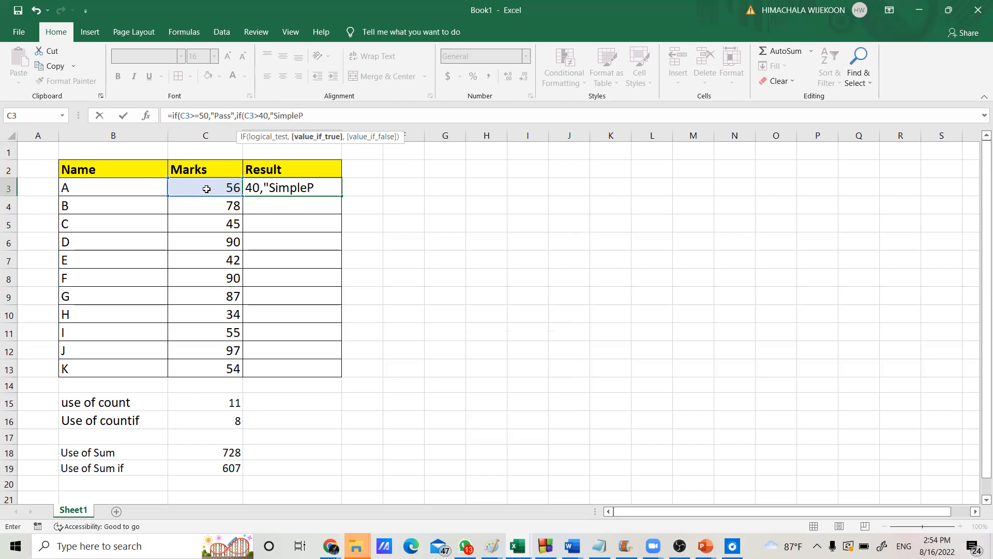
key(BackSpace)
text(Pass")
text(,)
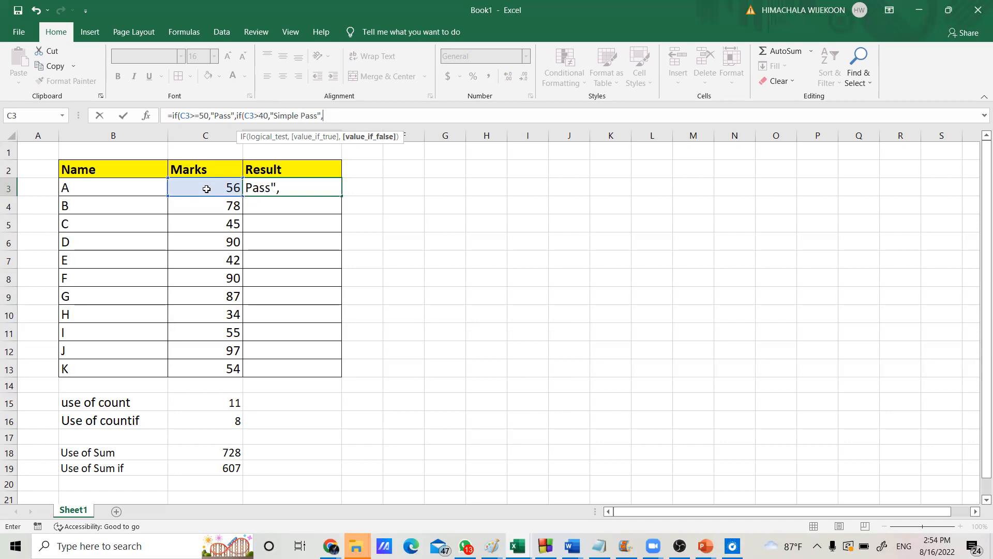
Finish the nested D3 formula with "Fail" as the last false value, close both IF functions and enter it
text("Fa)
text(il"))
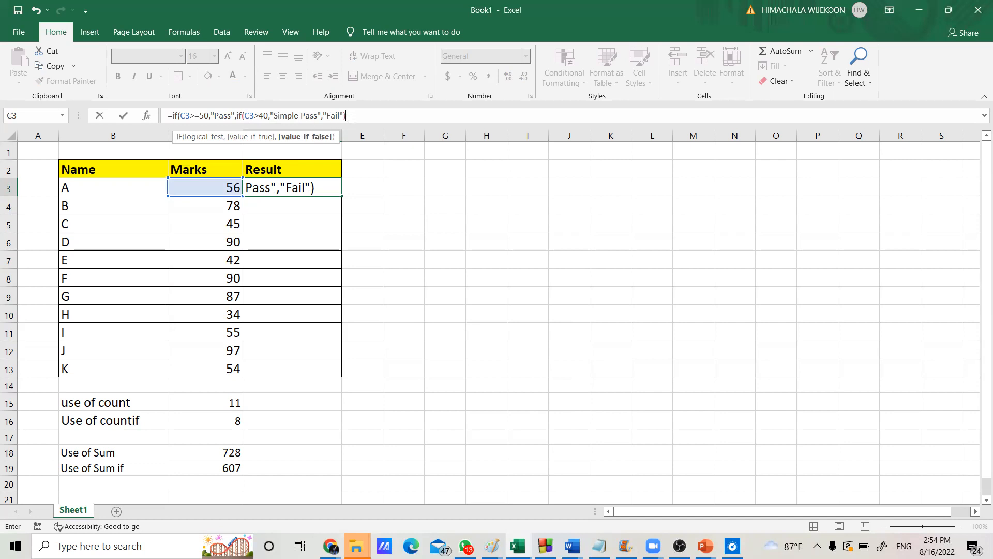
text())
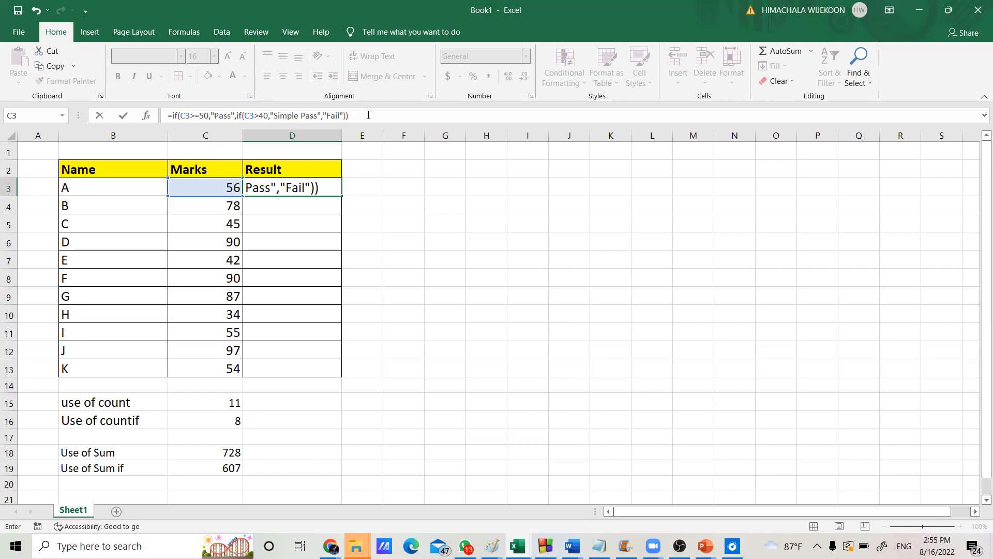
key(Return)
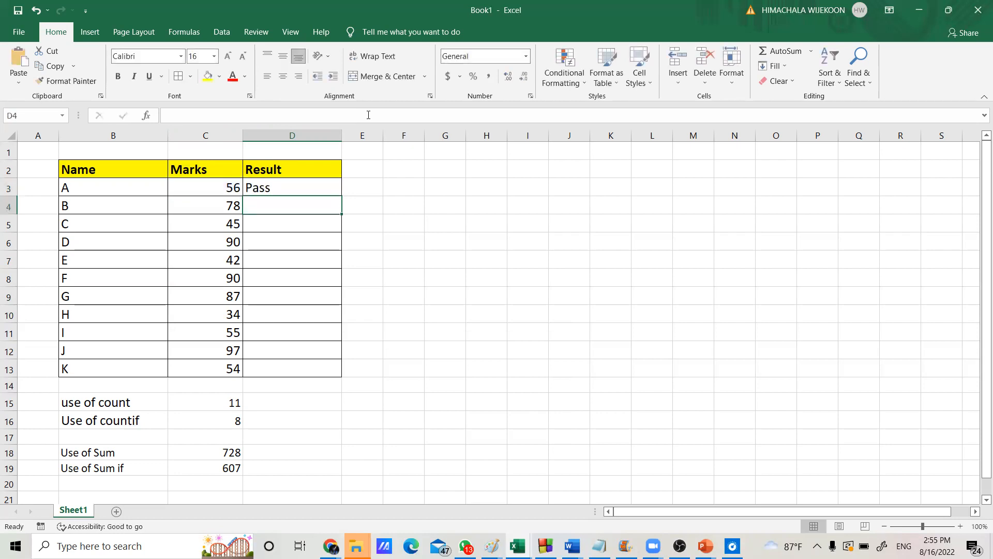
Fill the nested IF formula from D3 down the Result column to D13 and deselect the range
click(314, 191)
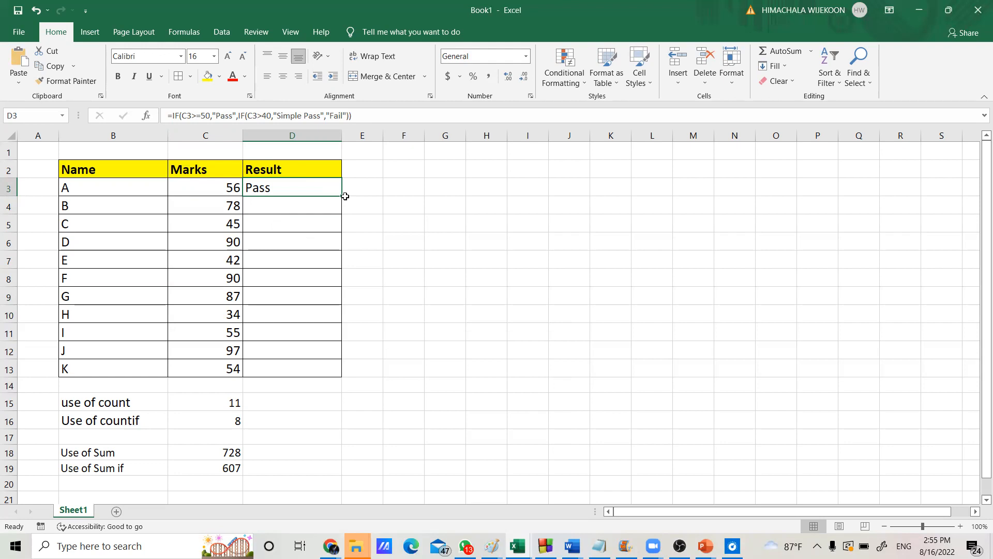
drag(342, 195, 333, 372)
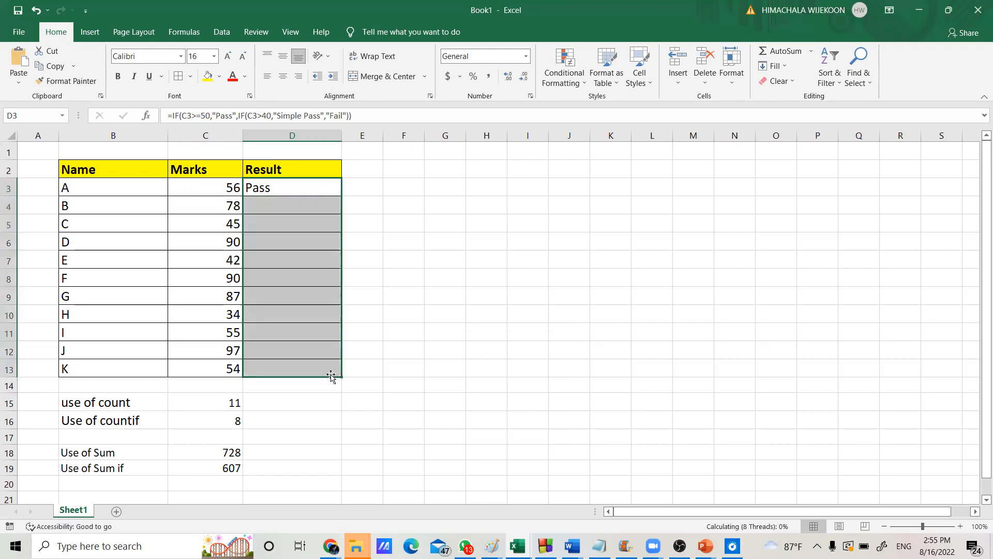
click(405, 366)
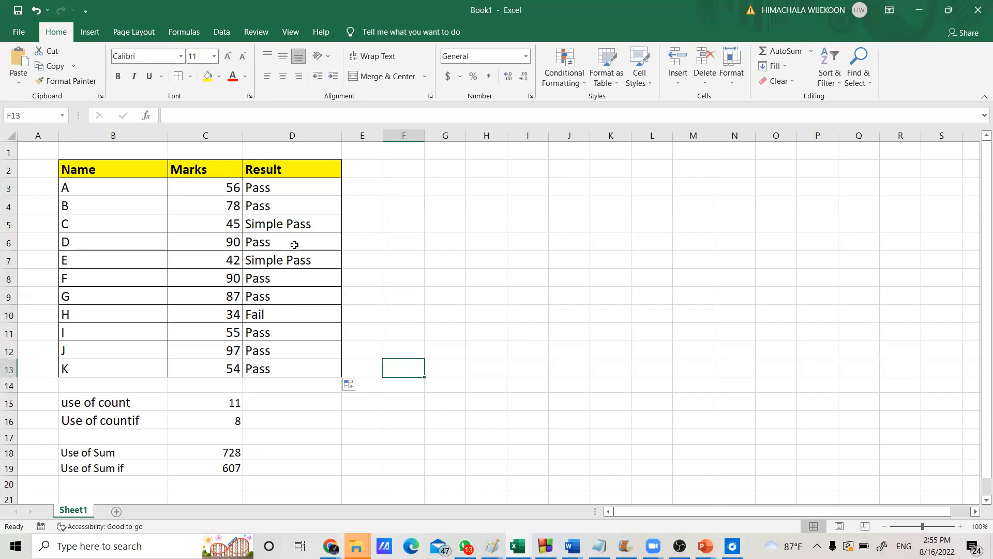
Review the nested IF formula in D3 and check the marks in C5, C7 and C10 against their results
click(287, 190)
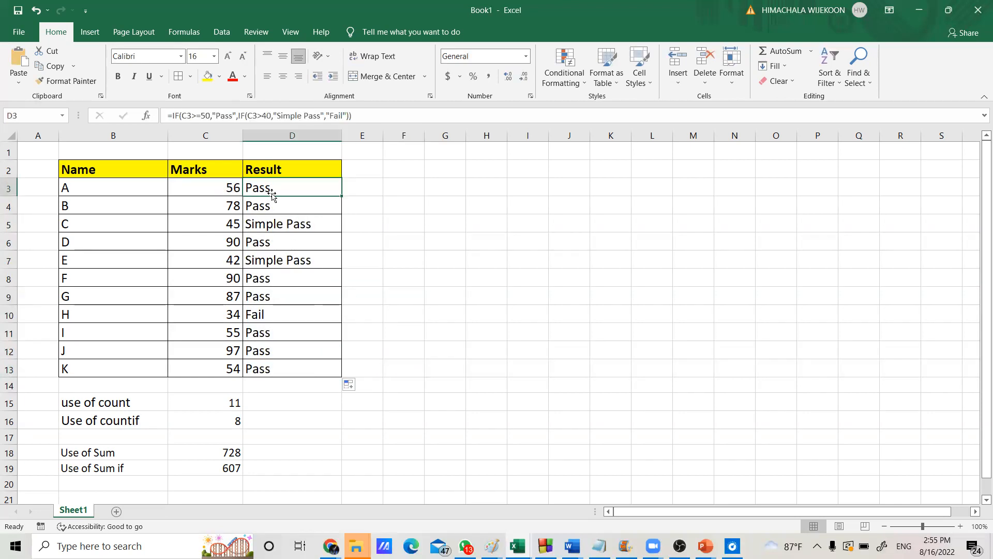
click(229, 228)
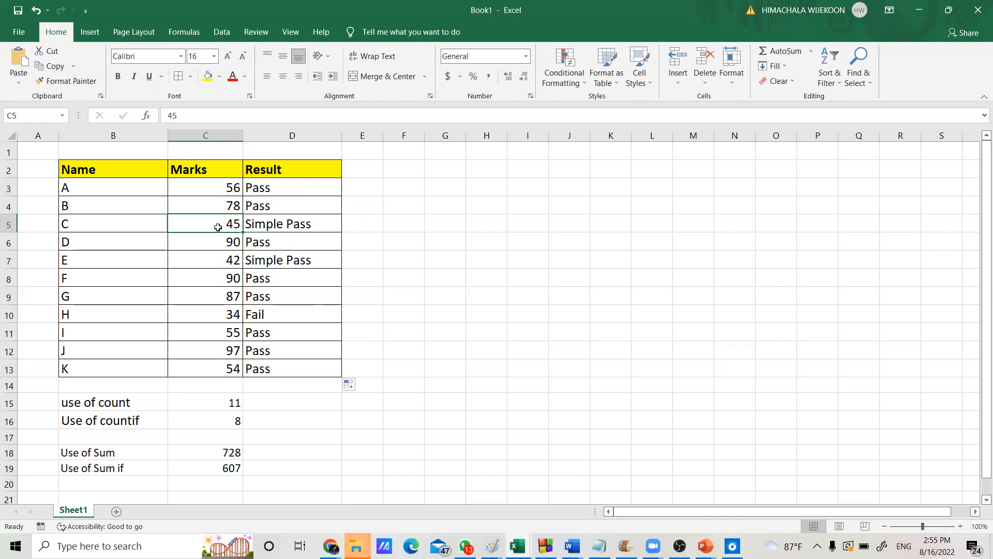
key(Down)
key(Down)
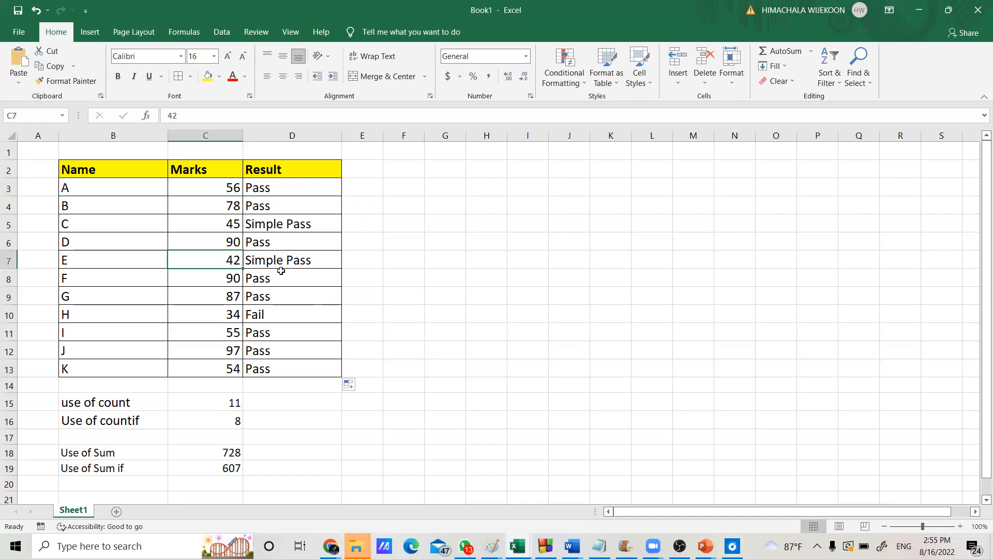
click(222, 316)
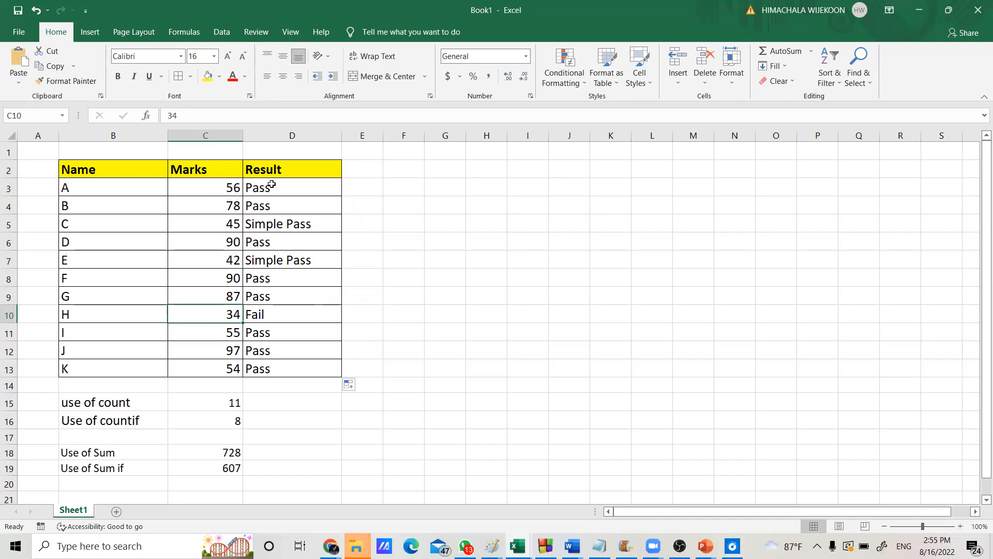
click(273, 186)
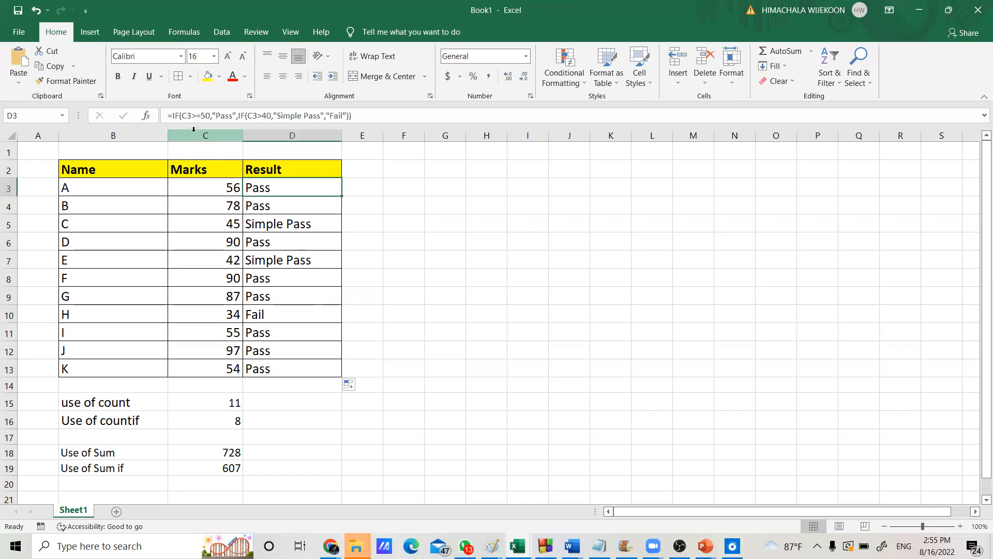